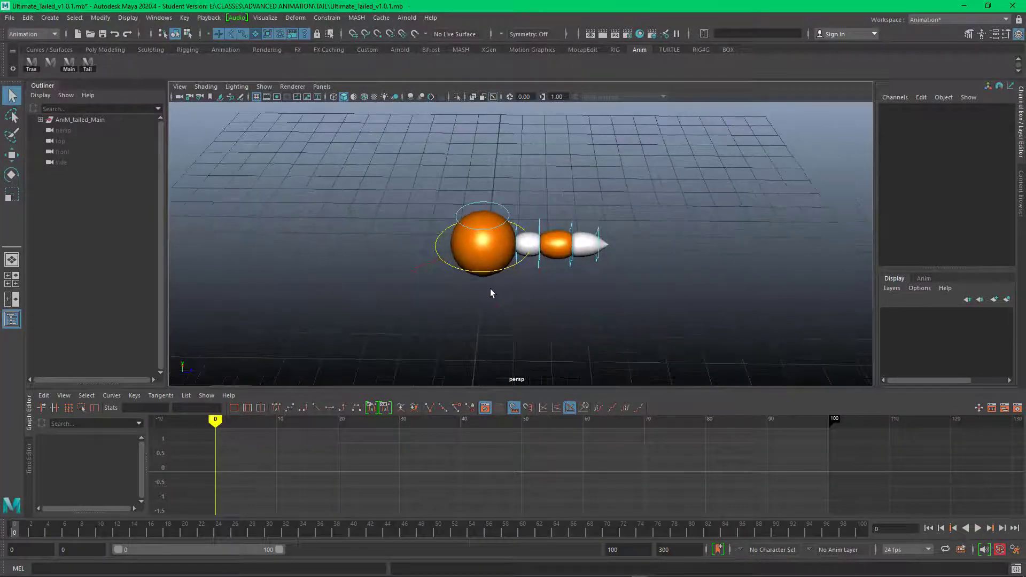
Step: Set the root control's Tailed Type to Fox, after previewing the Beaver variant
left_click(488, 288)
left_click(996, 201)
left_click(993, 223)
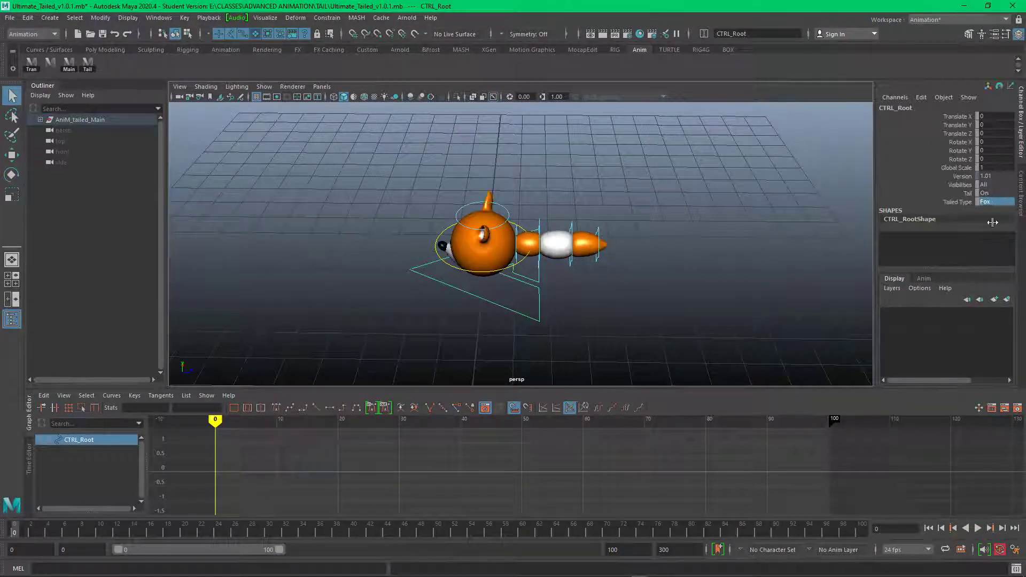
left_click(996, 202)
left_click(1000, 236)
left_click(995, 201)
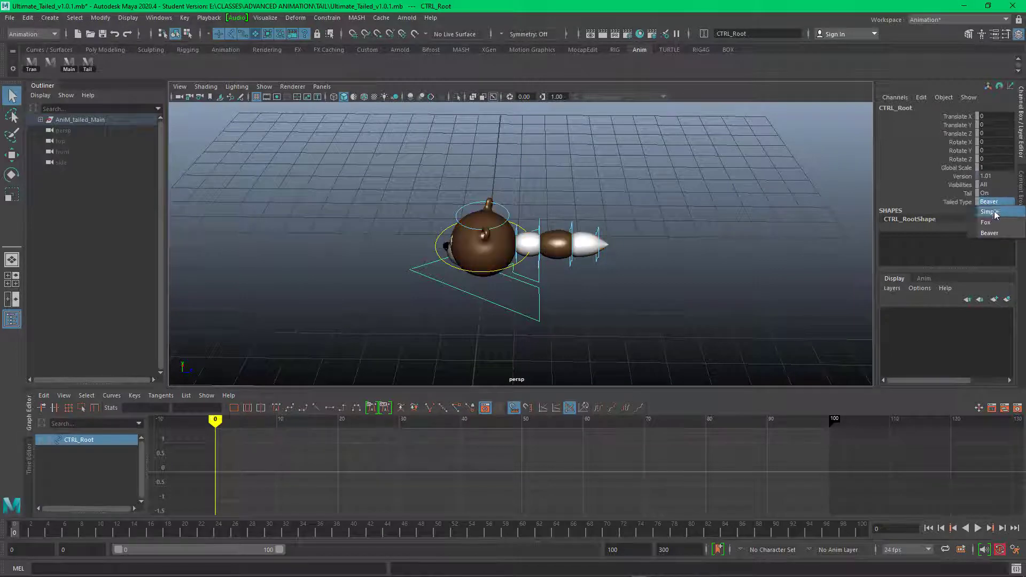
left_click(993, 223)
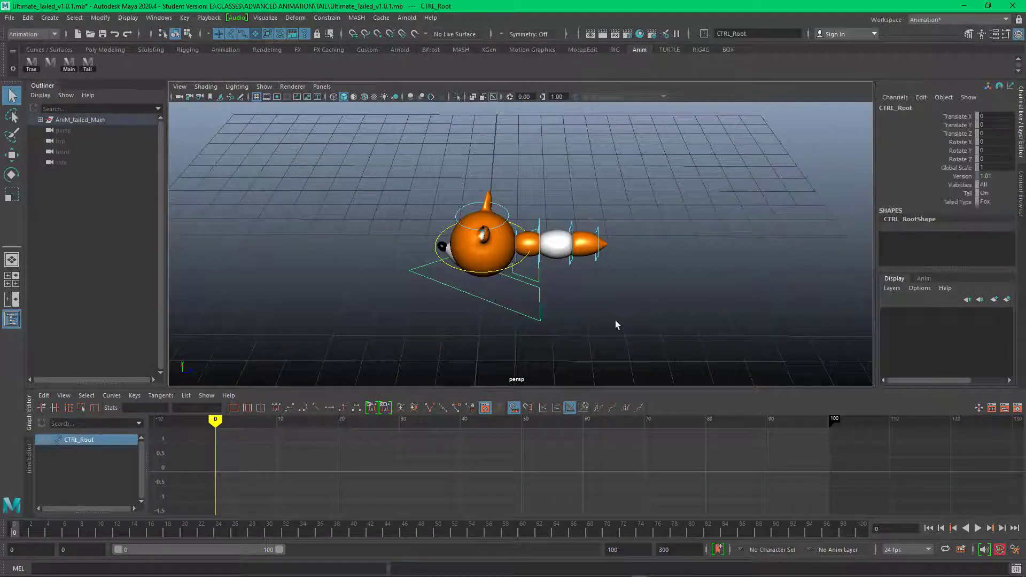
Step: Move the root control along Z and set its Translate Z to 12
key("w")
left_click_drag(529, 273, 821, 271)
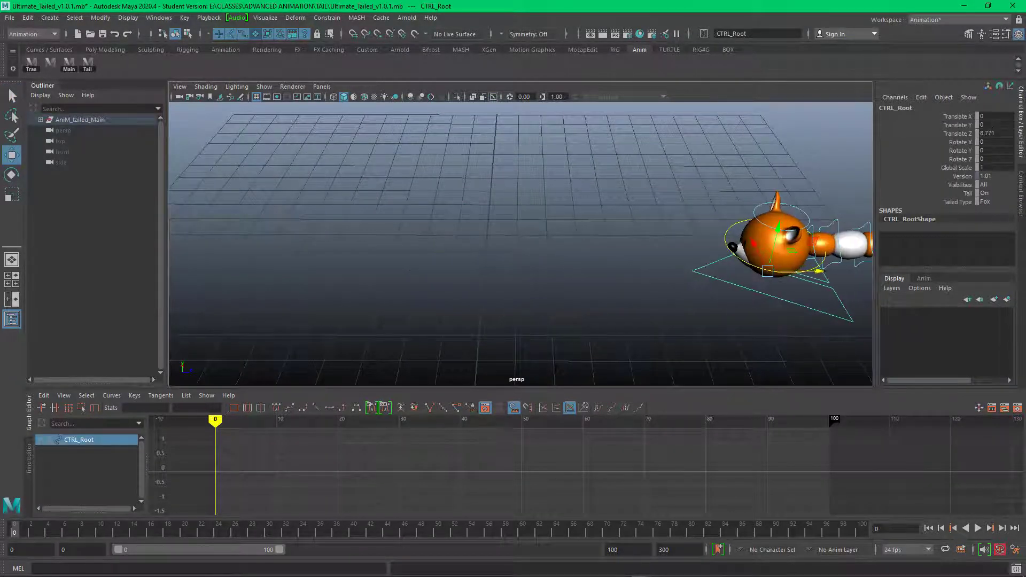
left_click(998, 133)
type("12")
key("Return")
left_click(791, 190)
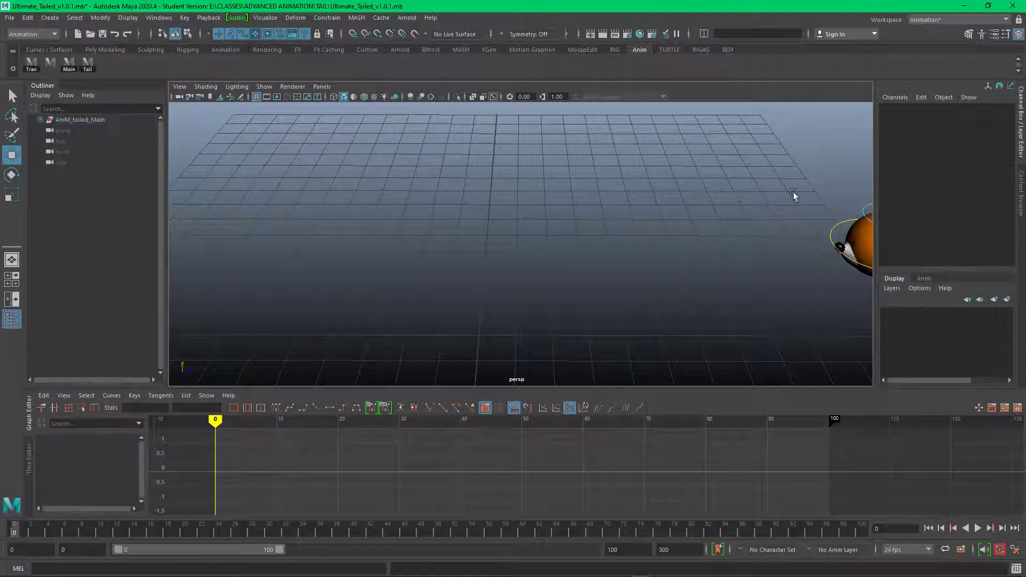
Step: Set the main body control's Translate Z to -12
left_click_drag(827, 198, 843, 227)
left_click(996, 134)
type("-10")
key("Return")
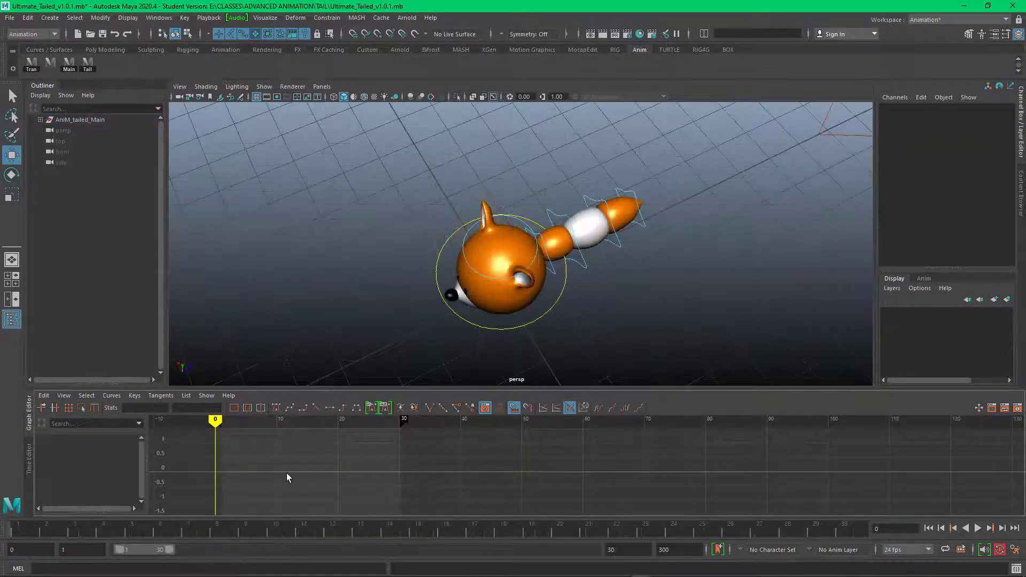
Step: Rotate the main body control sideways and set its Rotate Y to 45
key("f")
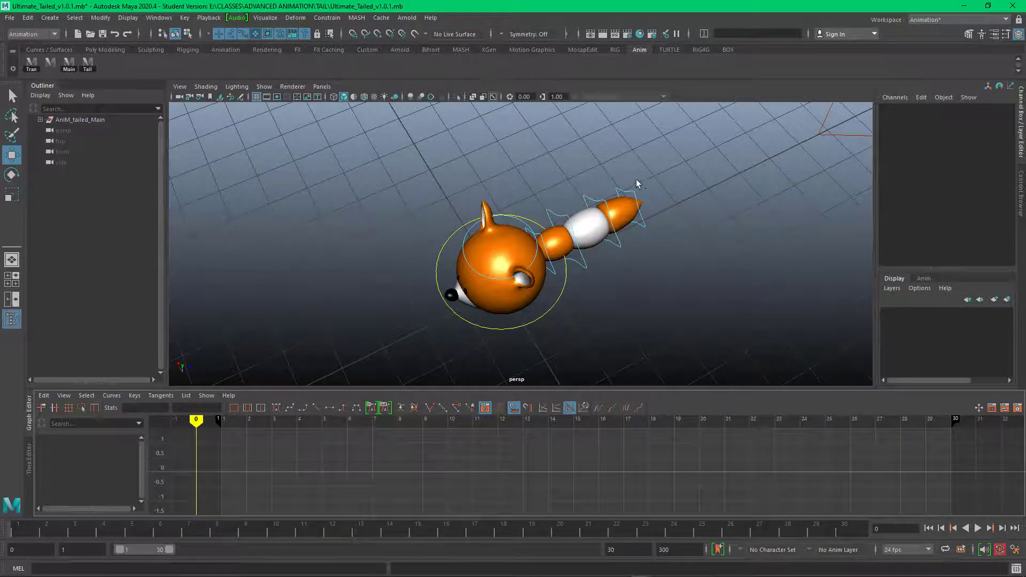
left_click_drag(636, 184, 633, 262, "alt")
left_click(545, 295)
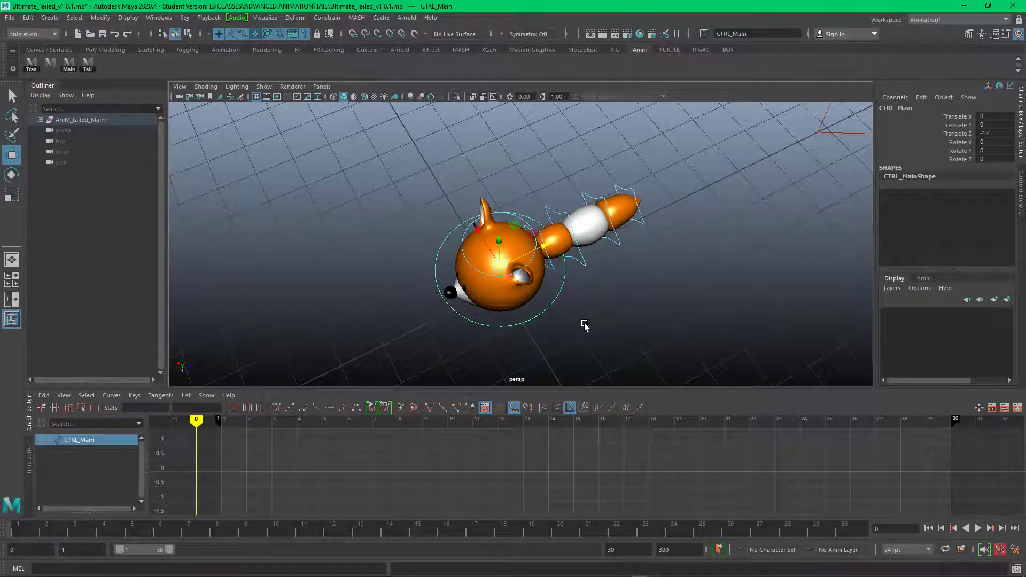
key("e")
left_click_drag(507, 313, 971, 212)
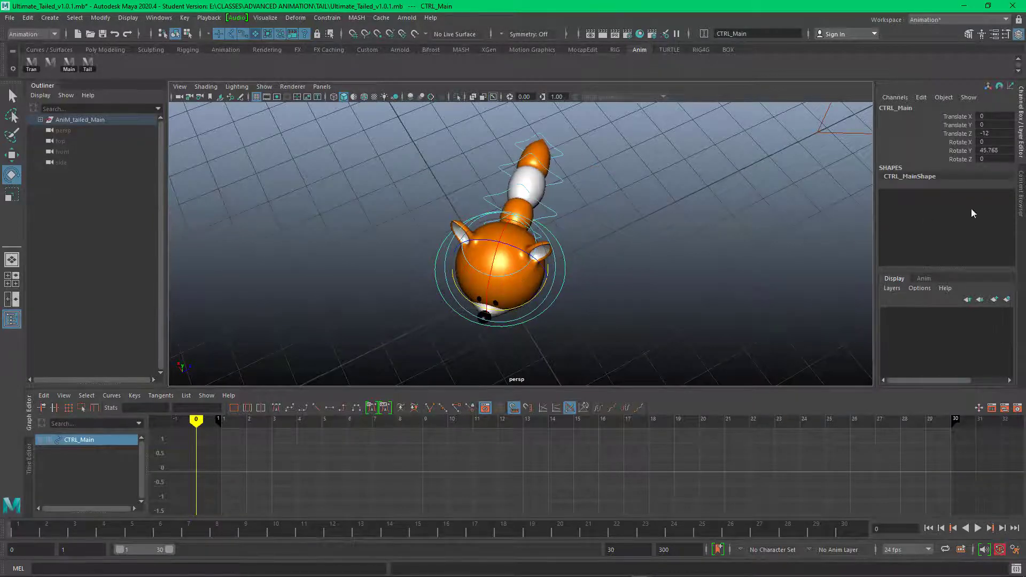
left_click(1002, 150)
key("Return")
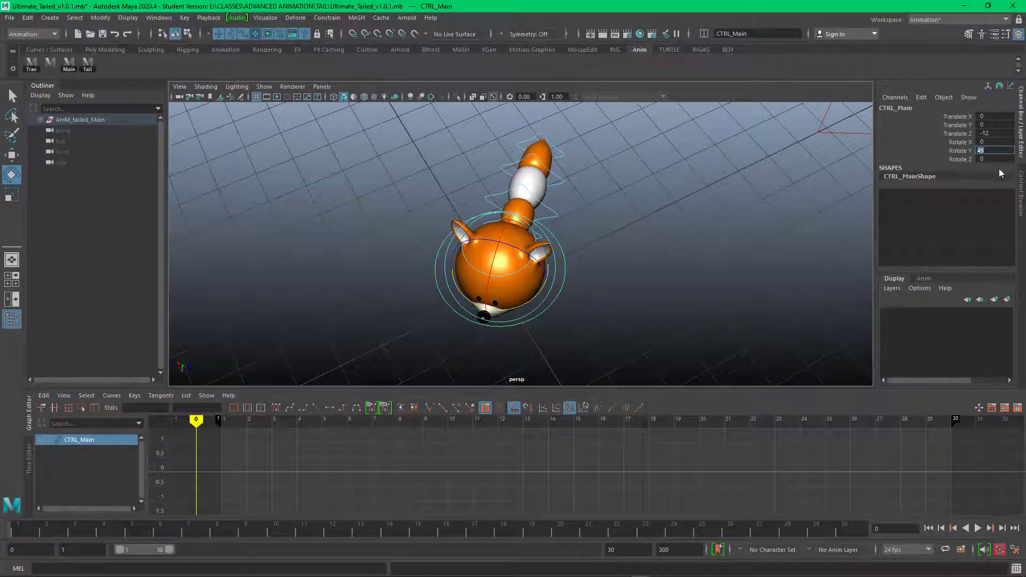
Step: Key only the Rotate Y channel of the main control at frame 1
left_click_drag(209, 422, 222, 418)
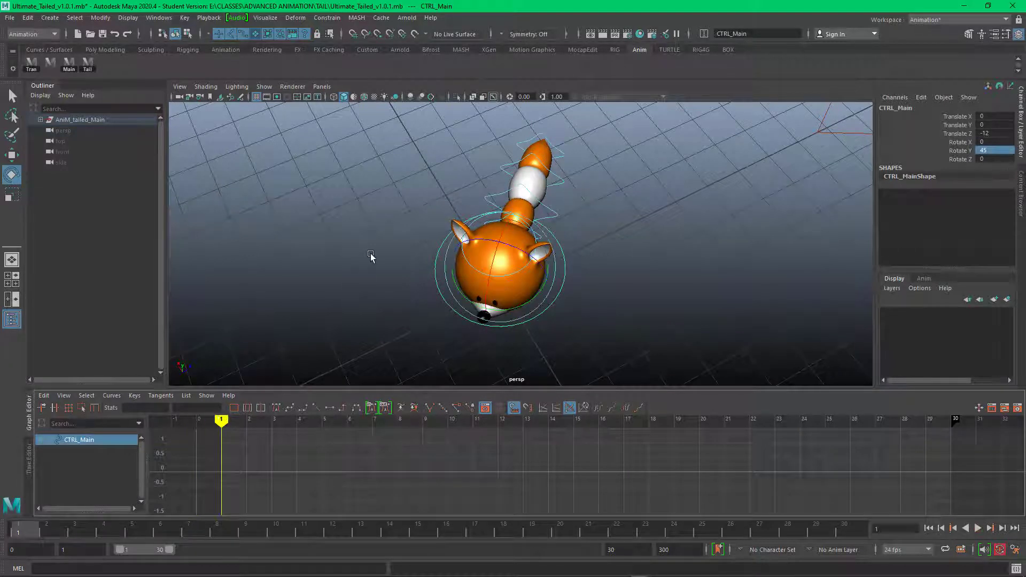
left_click(959, 150)
right_click(961, 148)
left_click(956, 168)
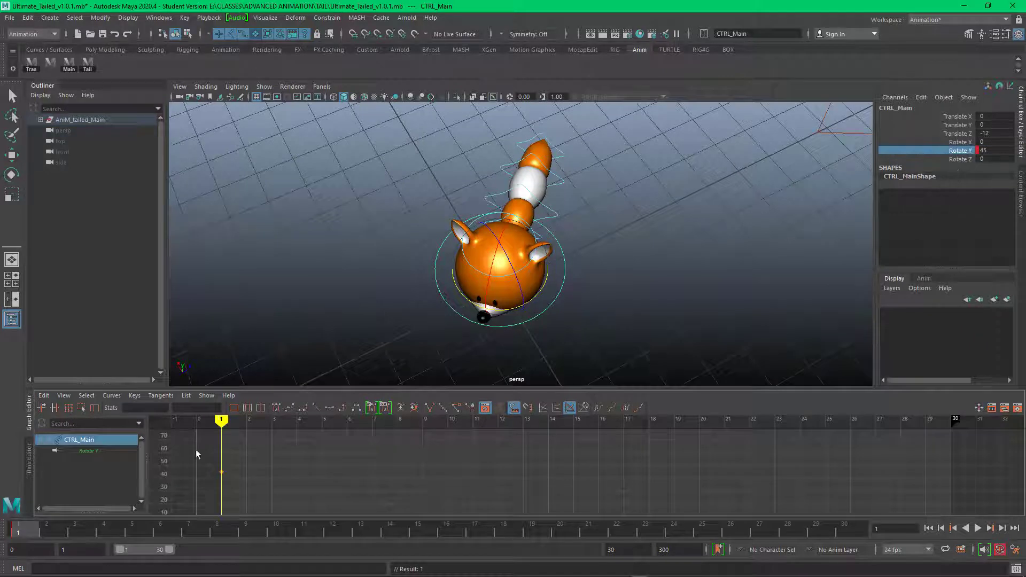
Step: Set the main control's Rotate Y to -45 at frame 15, and return to frame 1
left_click_drag(221, 420, 574, 421)
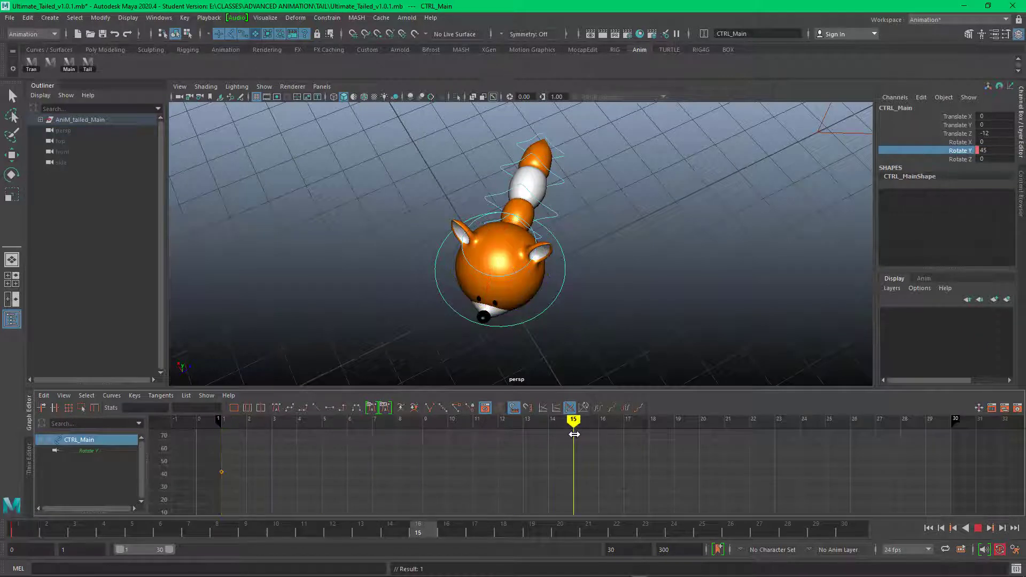
left_click(997, 151)
type("-45")
key("Return")
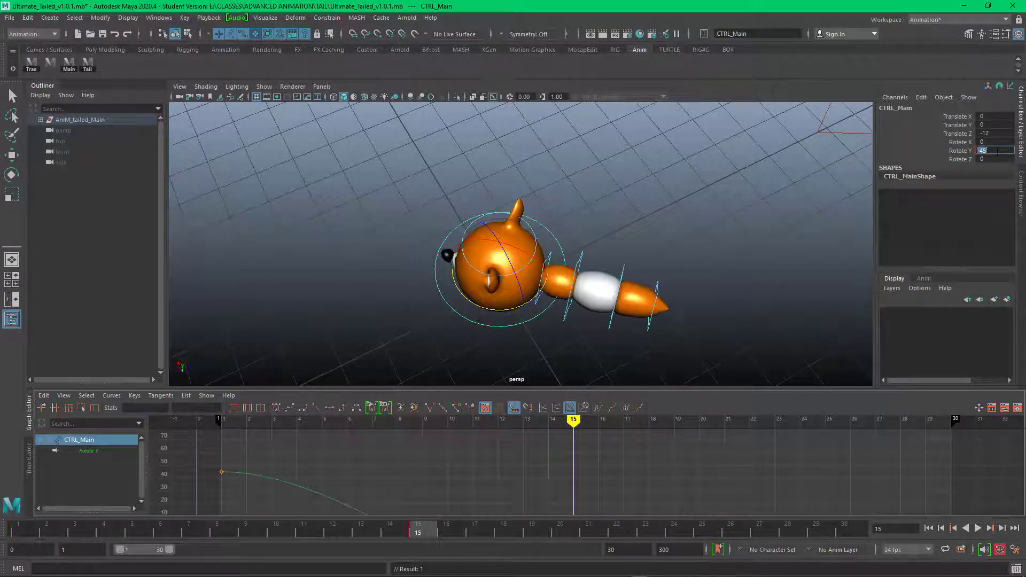
left_click_drag(574, 421, 221, 420)
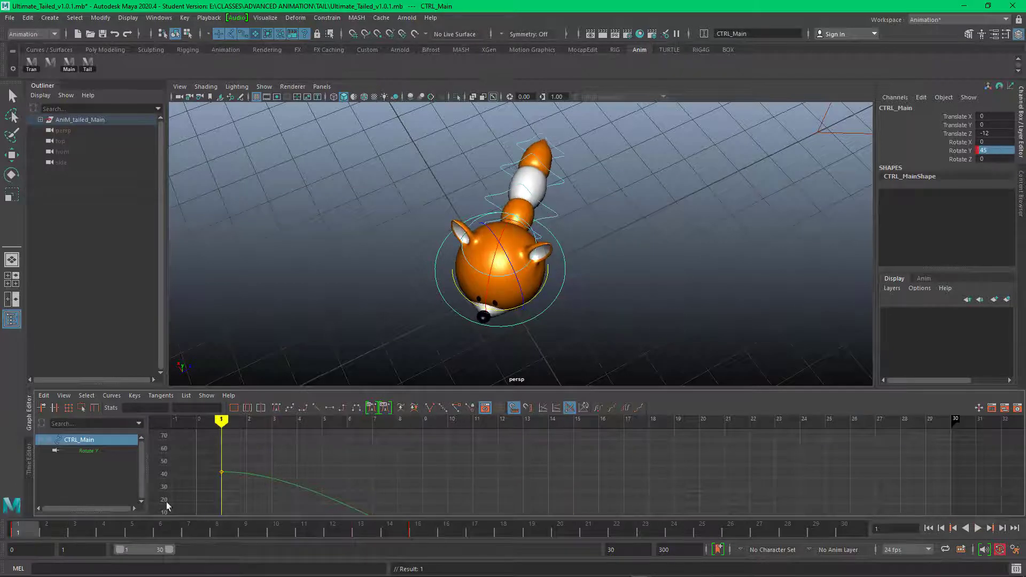
Step: Scrub through the swing to frame 30 and key the main control's Rotate Y at 45 there
left_click_drag(53, 534, 861, 514)
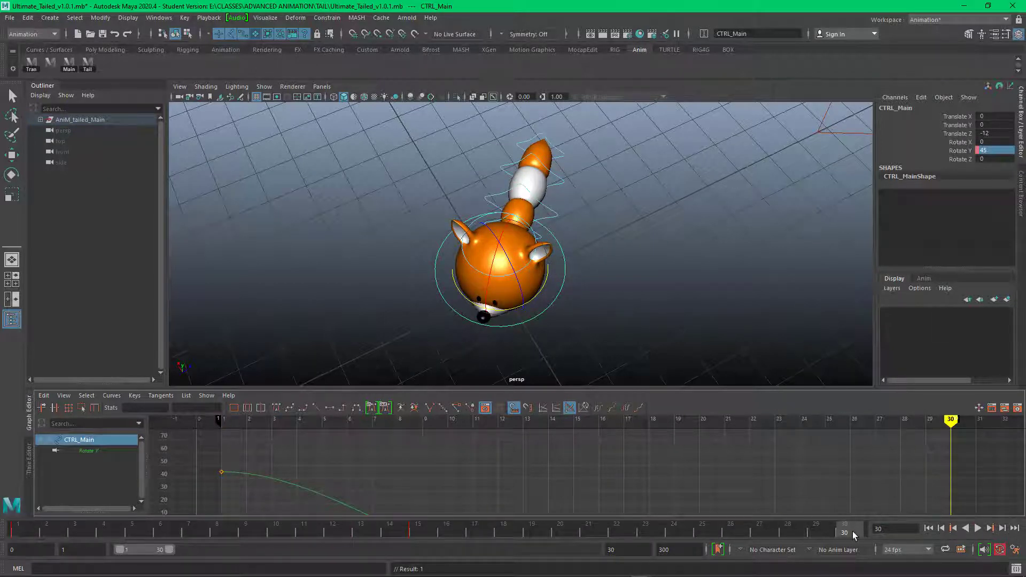
left_click(1004, 150)
type("-45")
key("Return")
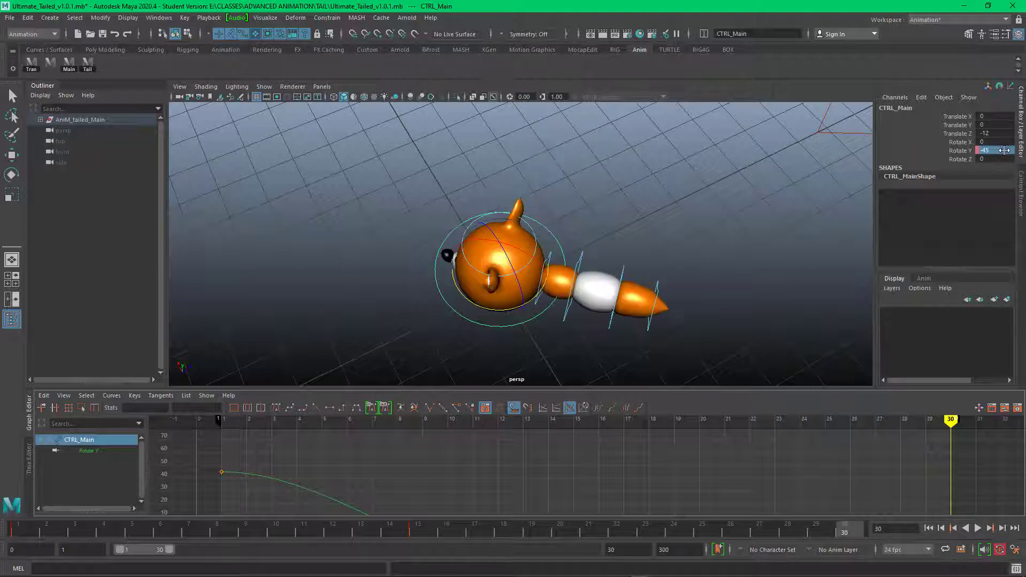
left_click(994, 151)
type("45")
key("Return")
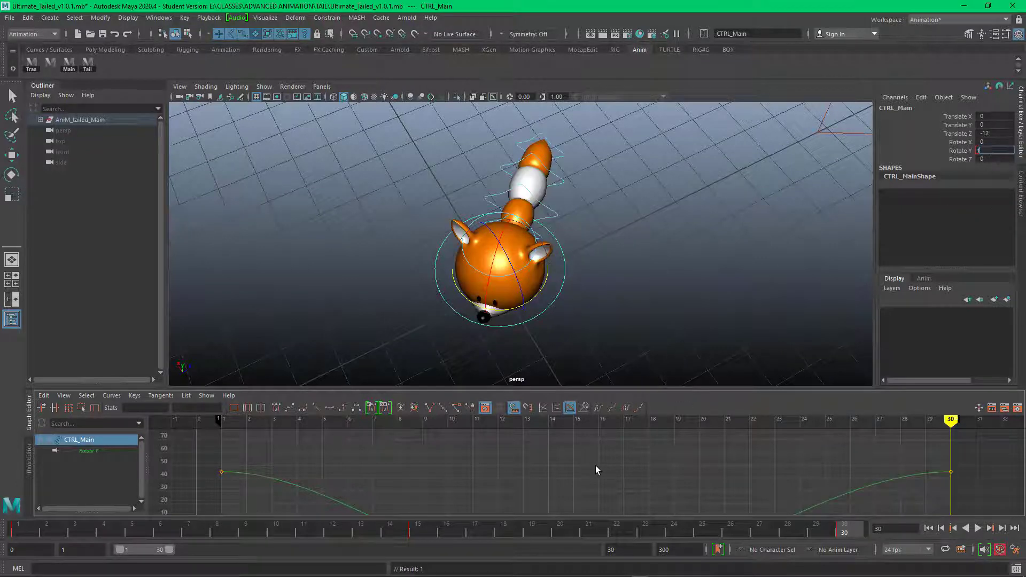
key("Return")
Step: Fit the whole Rotate Y curve in the Graph Editor and play back the body swing
scroll(577, 479, "up", 3)
key("a")
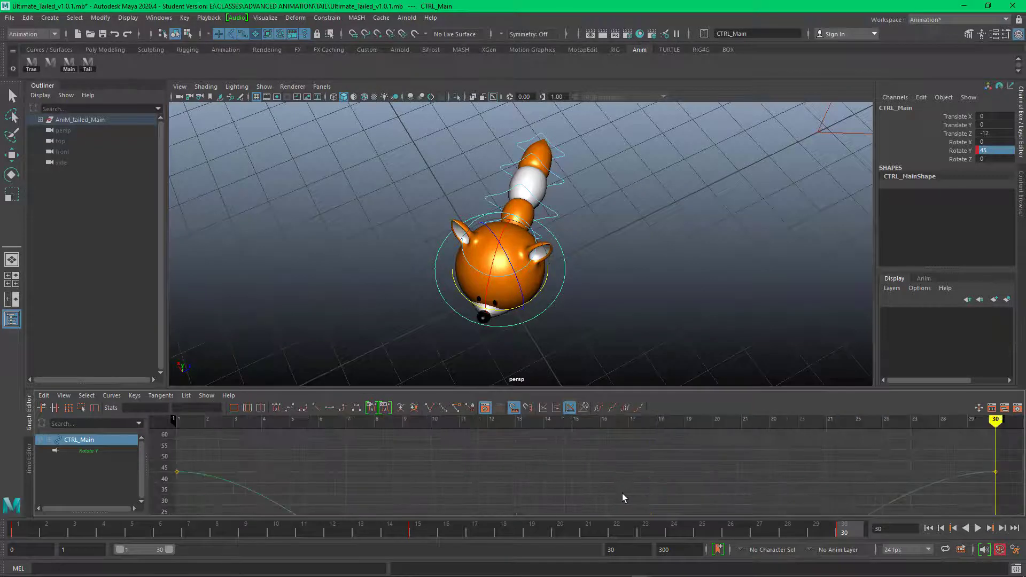
left_click(977, 528)
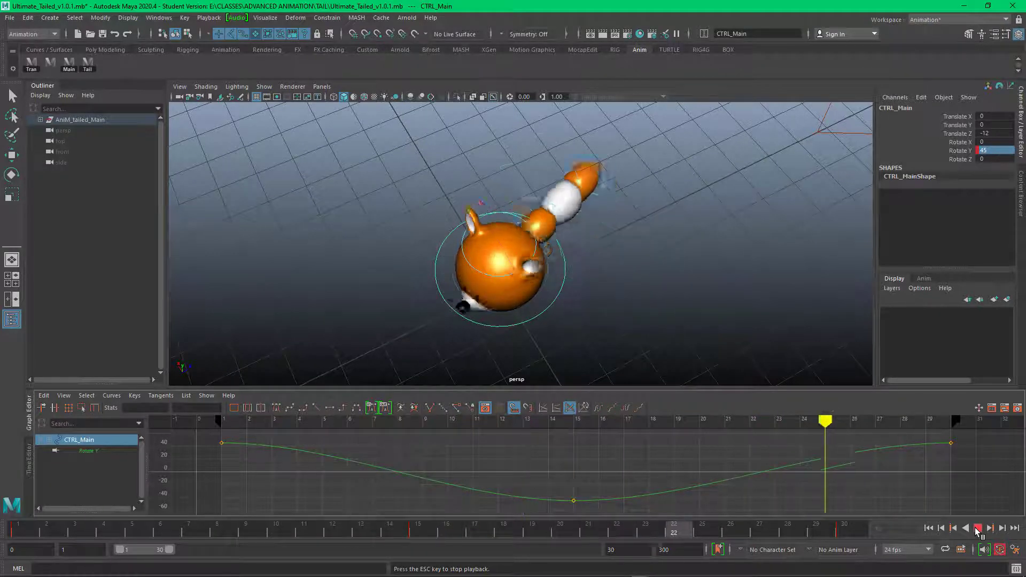
left_click(977, 528)
Step: Open the Script Editor, shrink it and place it clear of the fox rig
left_click(1016, 569)
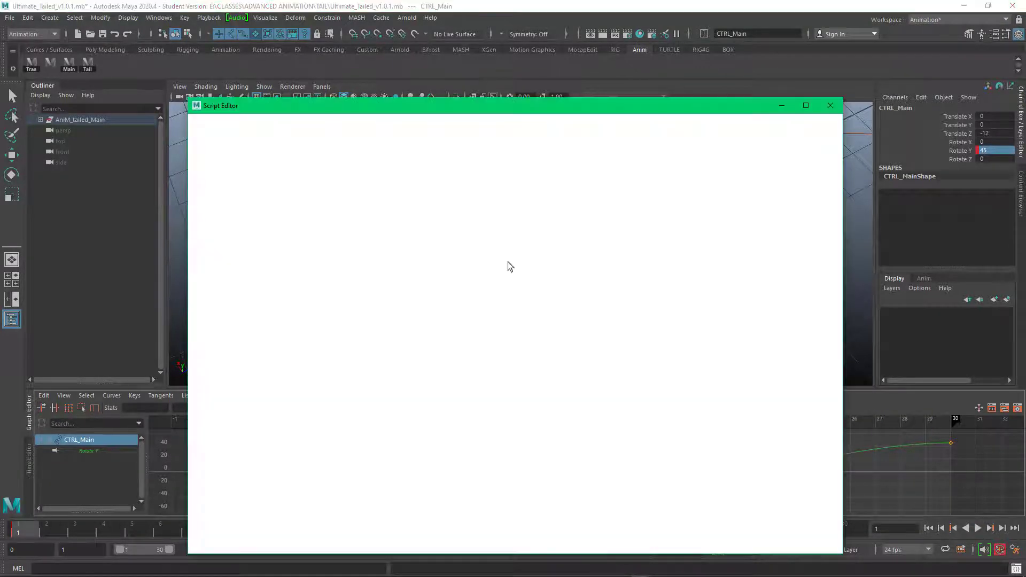
left_click_drag(364, 104, 541, 310)
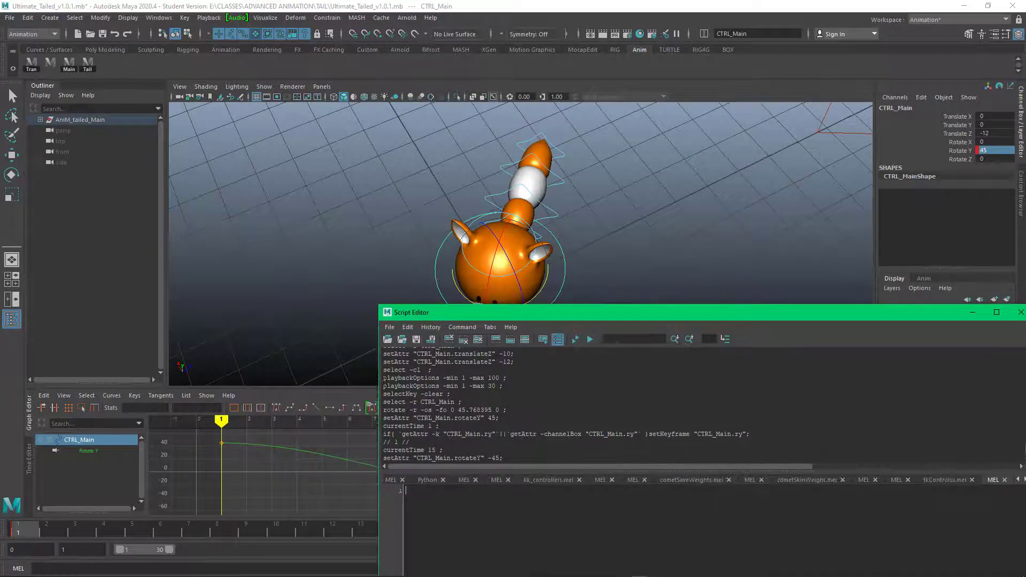
left_click_drag(379, 389, 650, 364)
left_click_drag(760, 313, 704, 188)
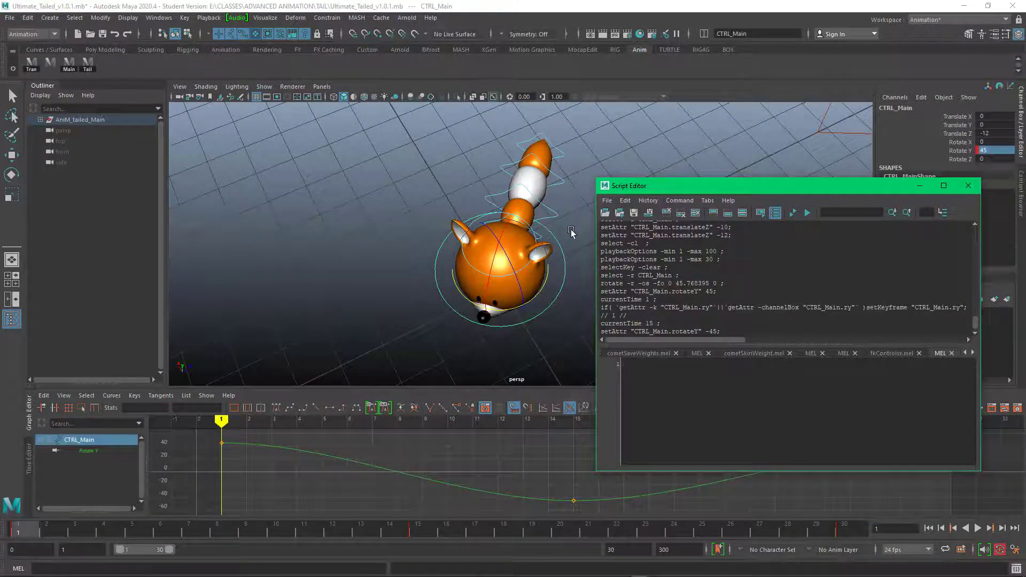
left_click_drag(572, 199, 571, 216, "alt")
key("q")
left_click(540, 229, "shift")
left_click(552, 205, "shift")
left_click(561, 167, "shift")
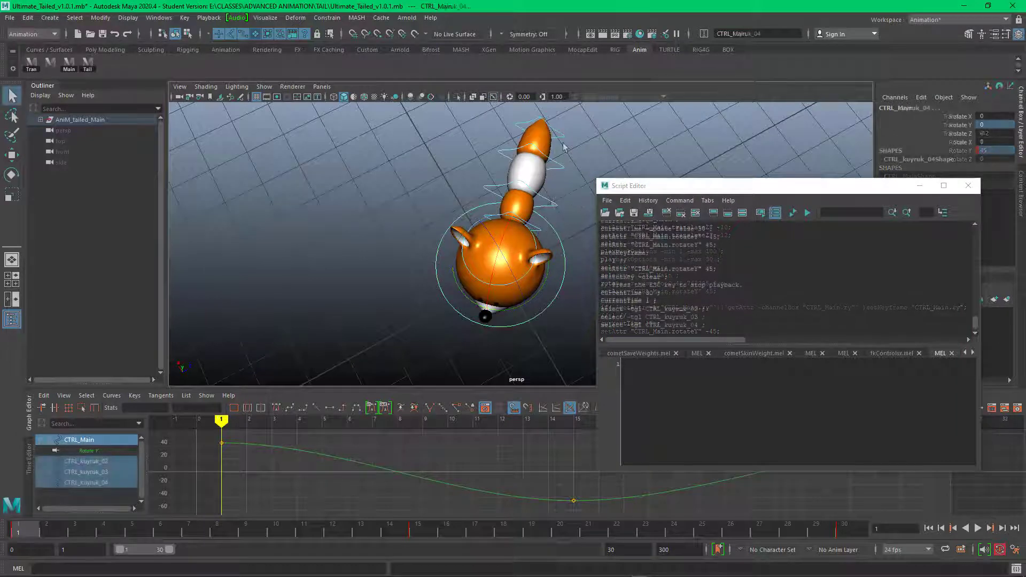
left_click(572, 184)
Step: Select the four tail controls in order from CTRL_kuyruk_01 to CTRL_kuyruk_04
left_click(537, 231)
left_click(552, 204, "shift")
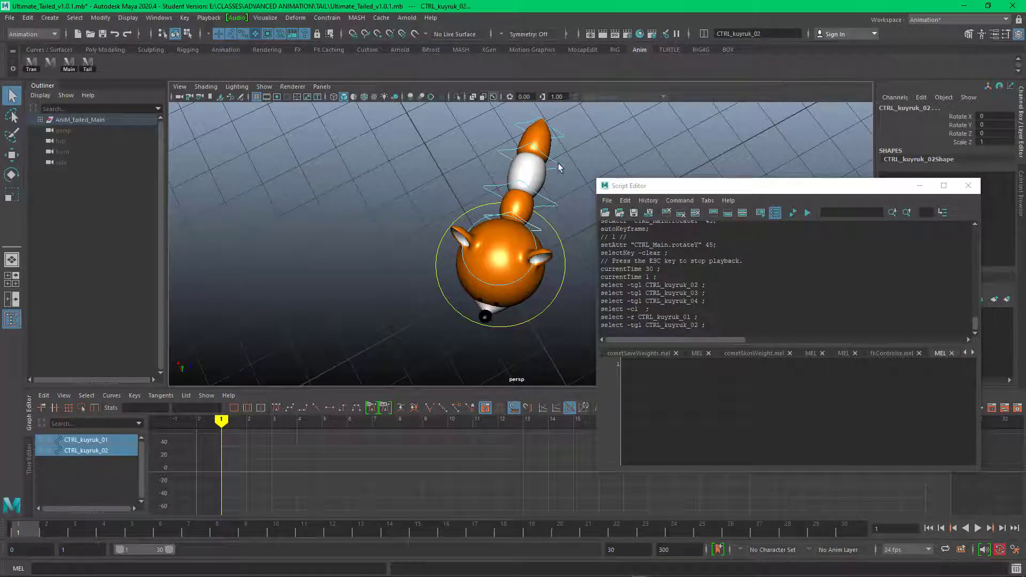
left_click(561, 168, "shift")
left_click(563, 139, "shift")
Step: Save the four logged tail selection commands to the Anim shelf as a MEL script and close the Script Editor
left_click_drag(708, 327, 589, 299)
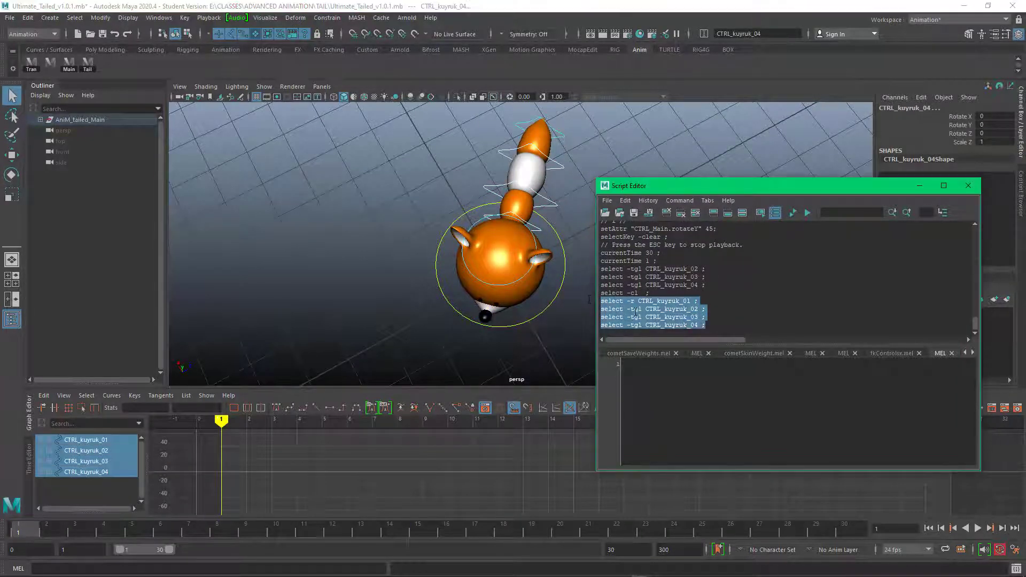
middle_click_drag(370, 136, 359, 67)
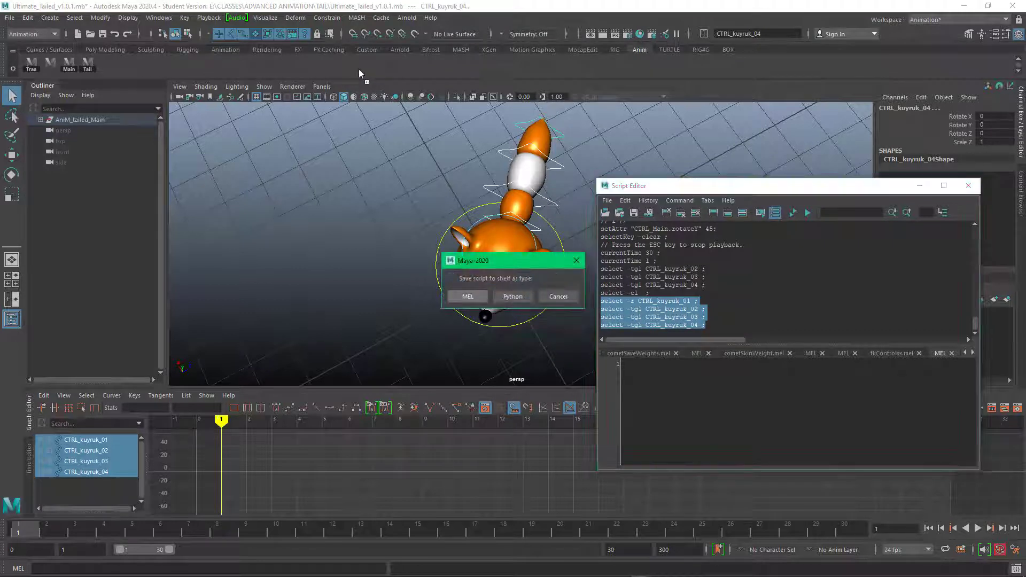
left_click(467, 295)
left_click(968, 185)
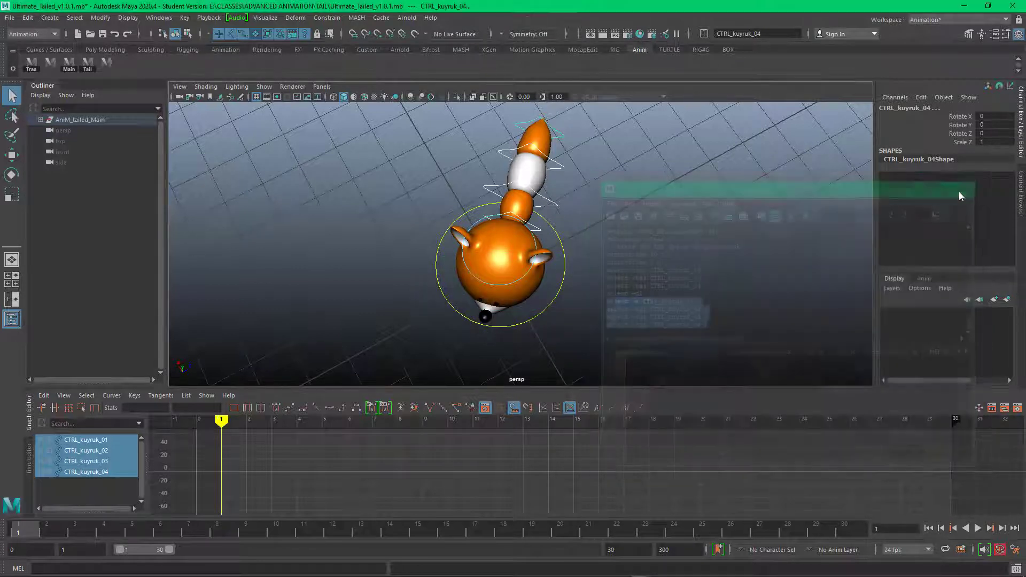
Step: Test the new tail selection script from an empty selection, and clear the selection again
left_click(219, 167)
left_click(107, 63)
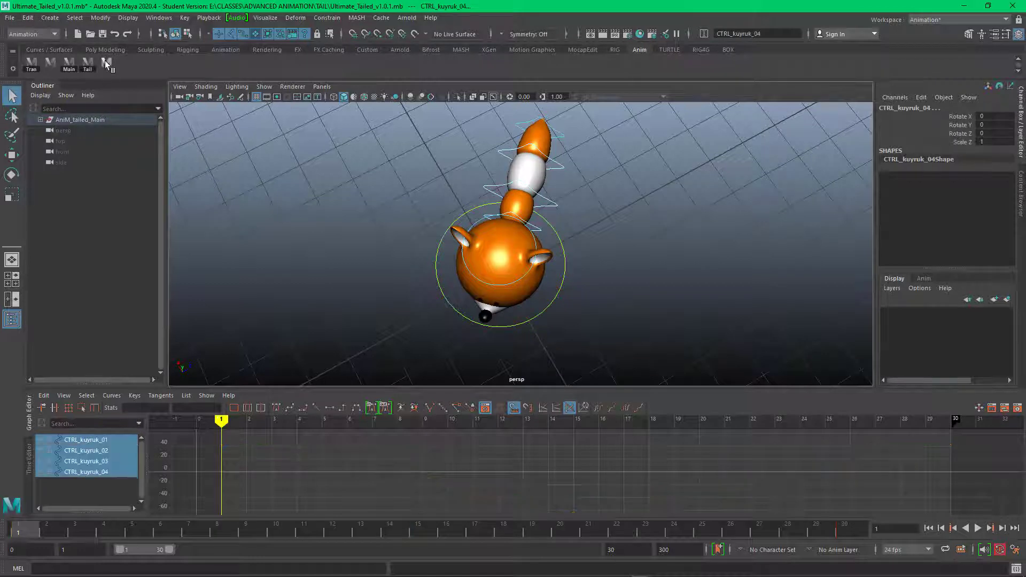
left_click(240, 159)
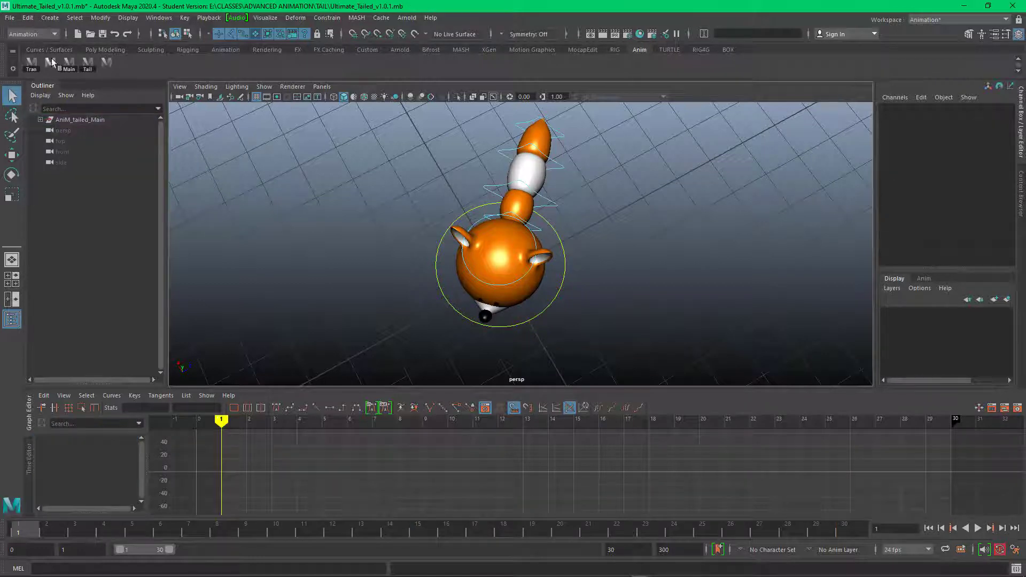
Step: Give the new tail selection shelf item the icon label TL2 and save all shelves
right_click(109, 63)
left_click(127, 77)
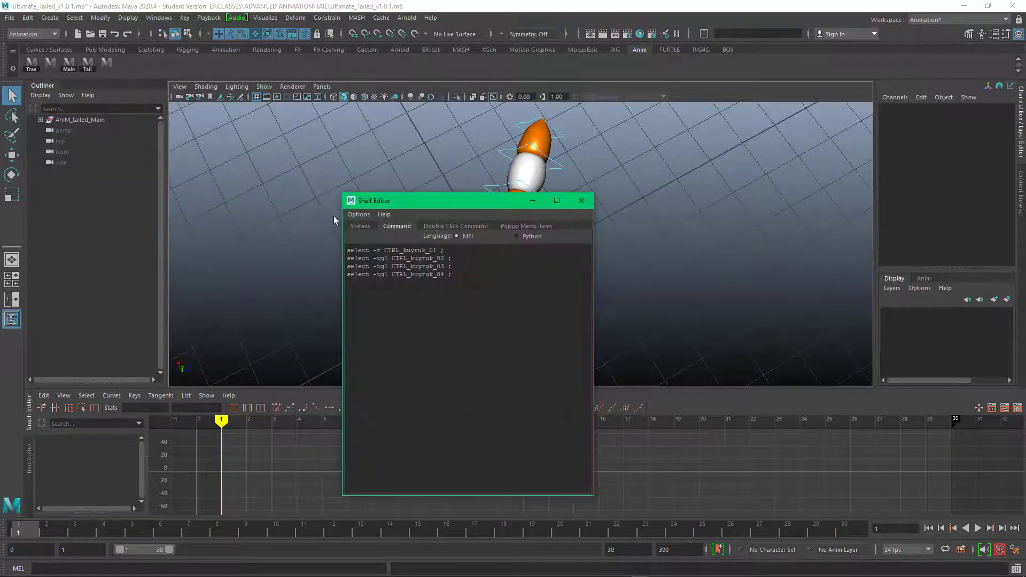
left_click(477, 412)
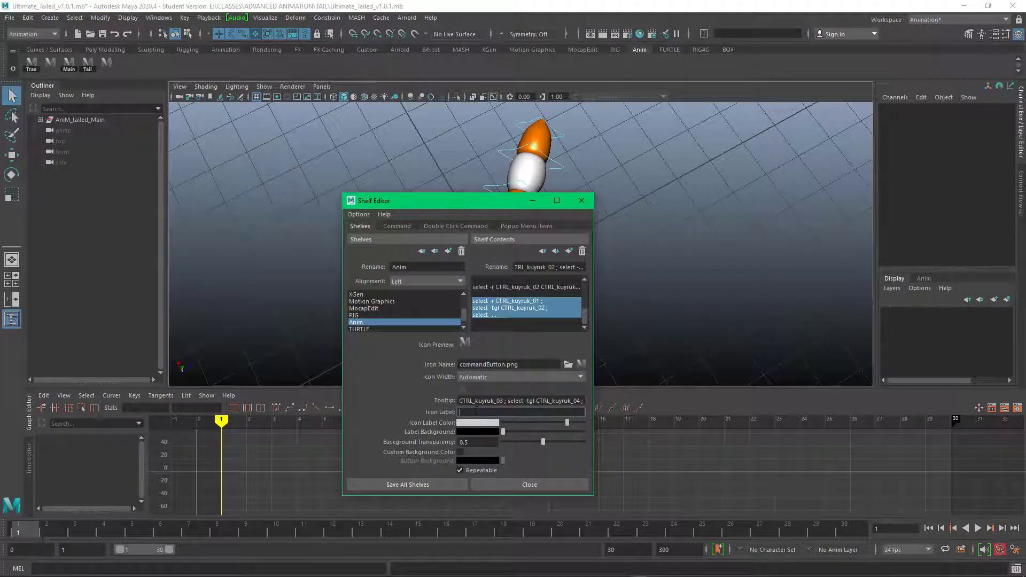
type("TL2")
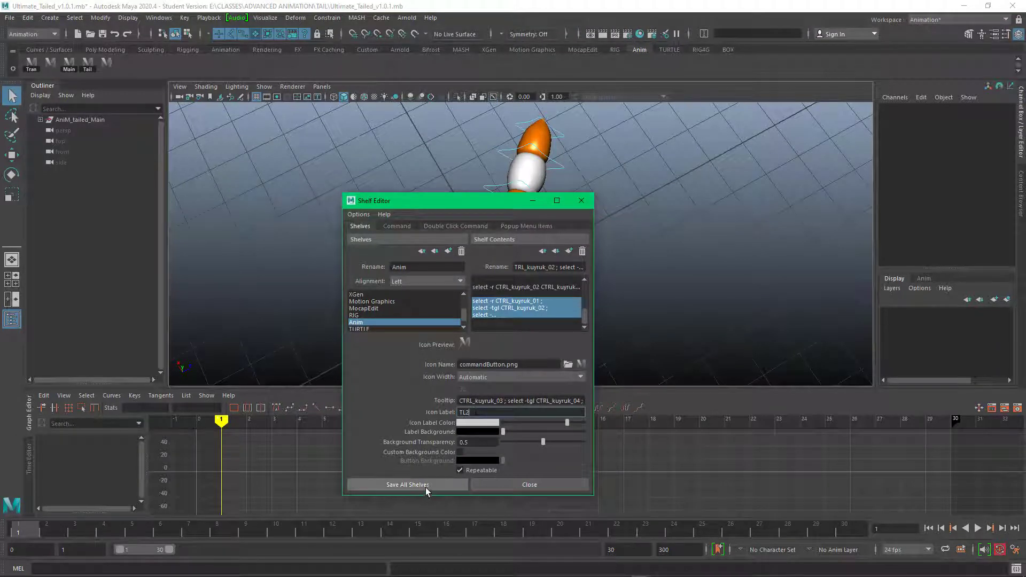
left_click(426, 485)
Step: Select all tail controls with the TL2 script and rotate them together about 42 degrees in Y
left_click_drag(405, 329, 348, 275, "alt")
left_click(105, 63)
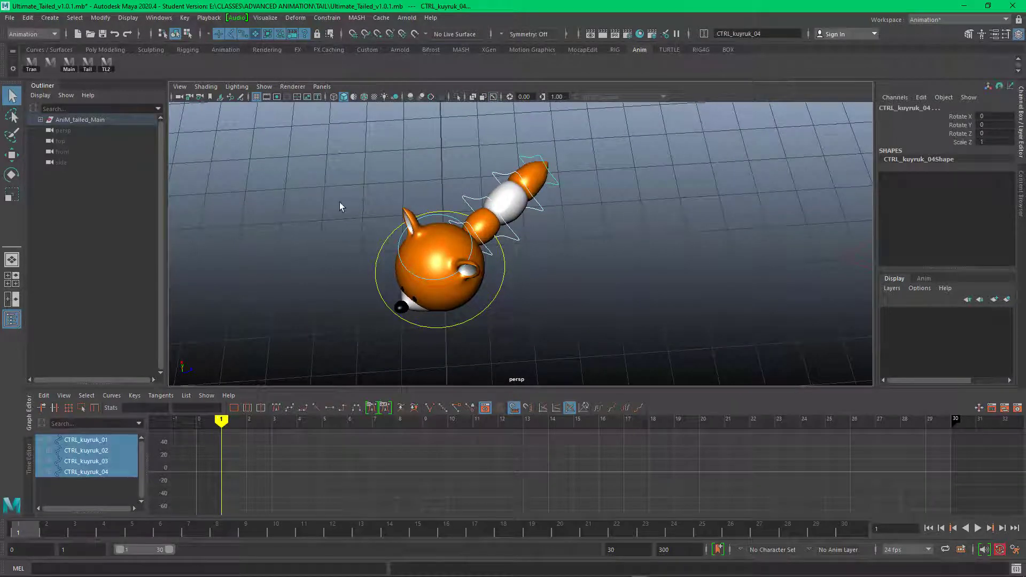
key("e")
left_click_drag(538, 214, 565, 302)
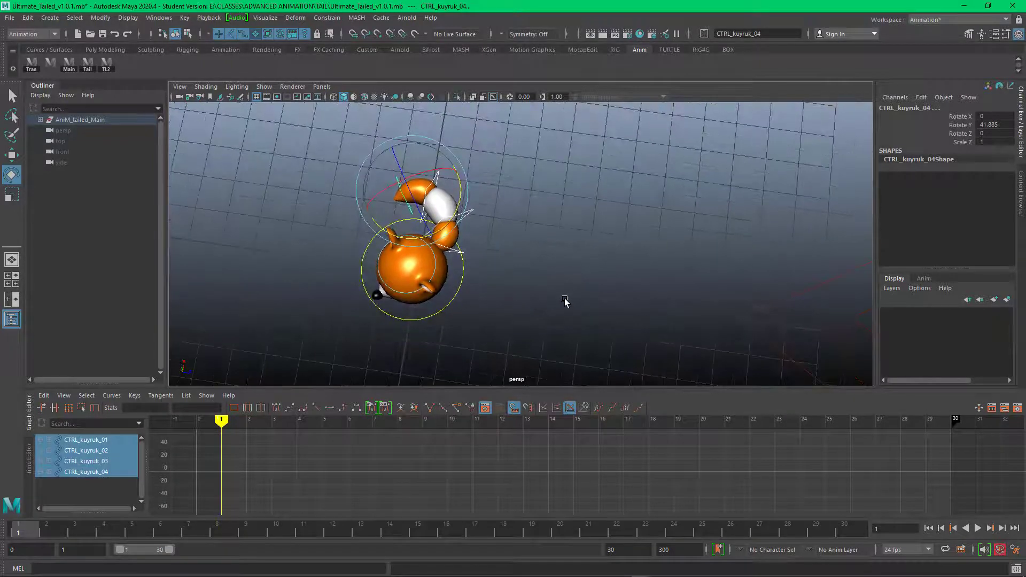
Step: Key the Rotate Y value of all four tail controls at frame 1 and again at frame 30
left_click(976, 126)
right_click(976, 126)
left_click(955, 145)
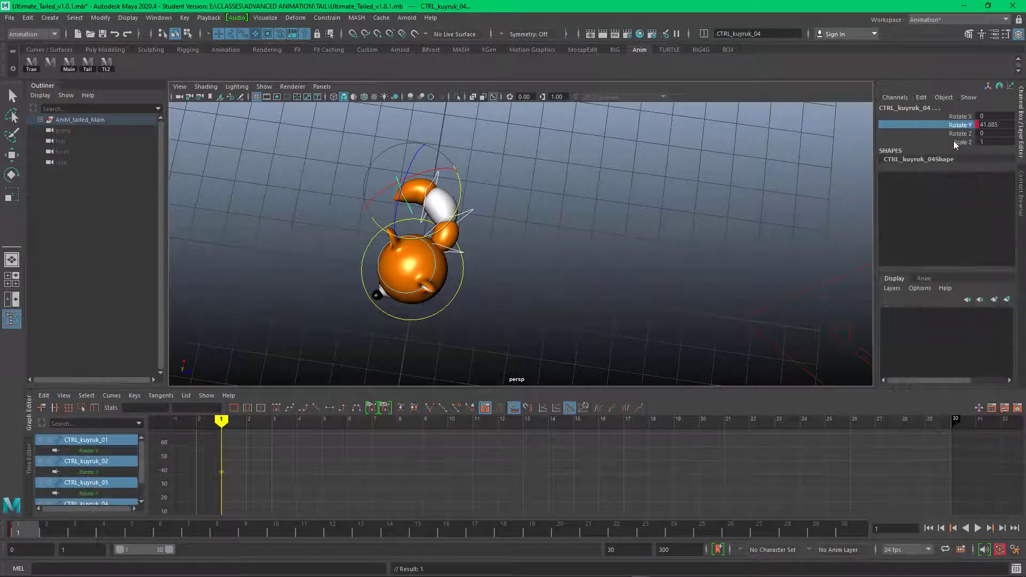
mouse_move(20, 531)
left_mouse_down()
mouse_move(729, 541)
mouse_move(845, 531)
left_mouse_up()
right_click(949, 142)
left_click(962, 145)
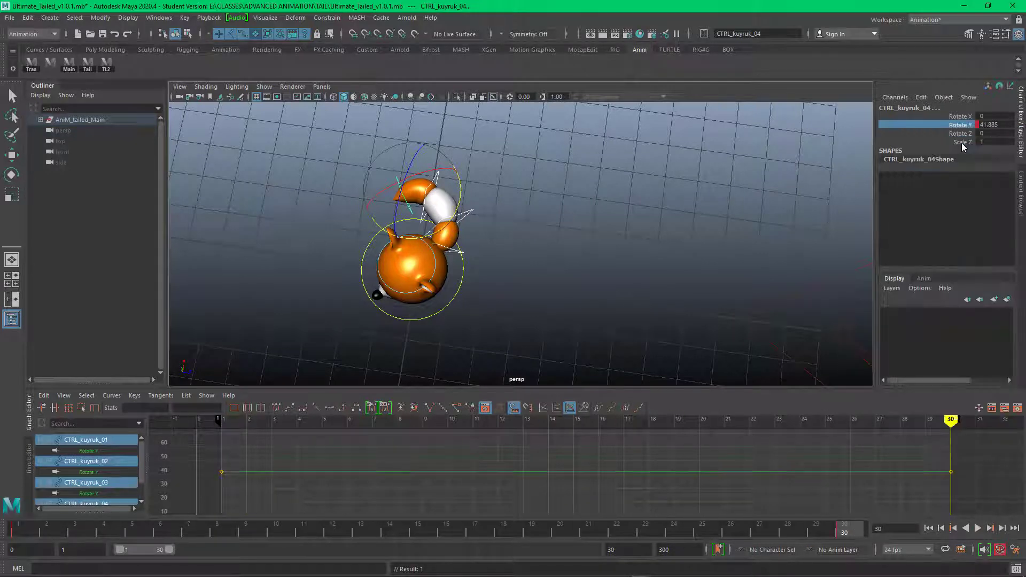
Step: At frame 15, rotate all tail controls together to the opposite side, about -41 degrees in Y
left_click_drag(951, 420, 577, 435)
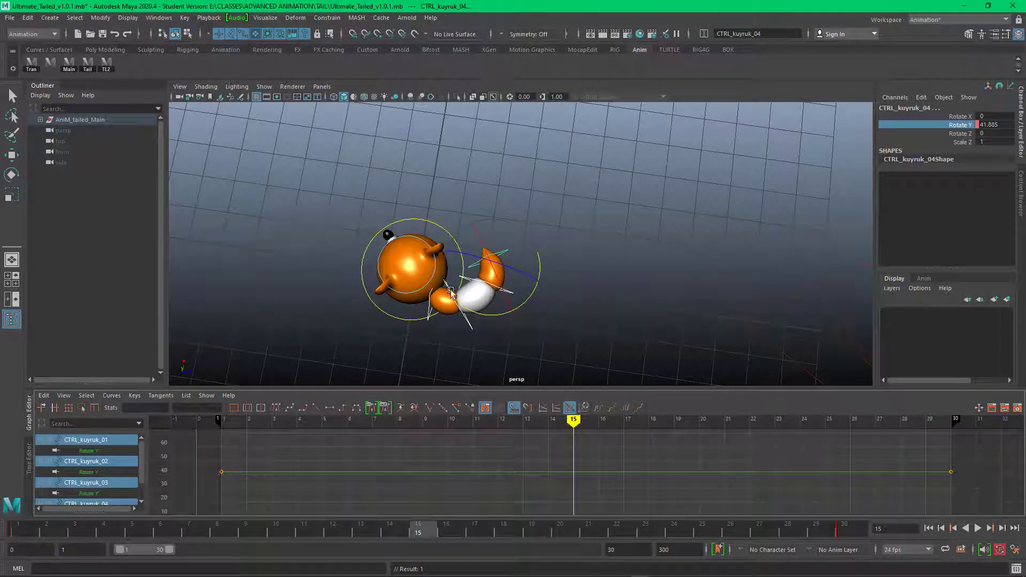
left_click_drag(540, 267, 511, 411)
left_click_drag(609, 306, 906, 428, "alt")
Step: Add tail hold poses by rotating the four controls to about 40 degrees in Y at frame 8 and about -39.5 degrees at frame 22
left_click_drag(436, 405, 386, 406)
mouse_move(386, 406)
left_mouse_down()
mouse_move(247, 402)
mouse_move(404, 416)
left_mouse_up()
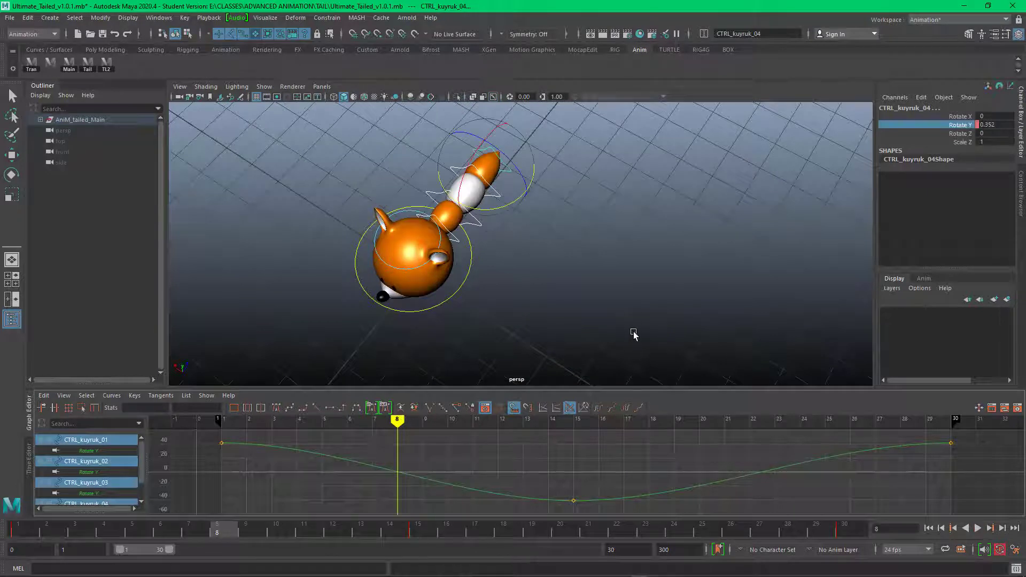
left_click_drag(493, 210, 525, 208)
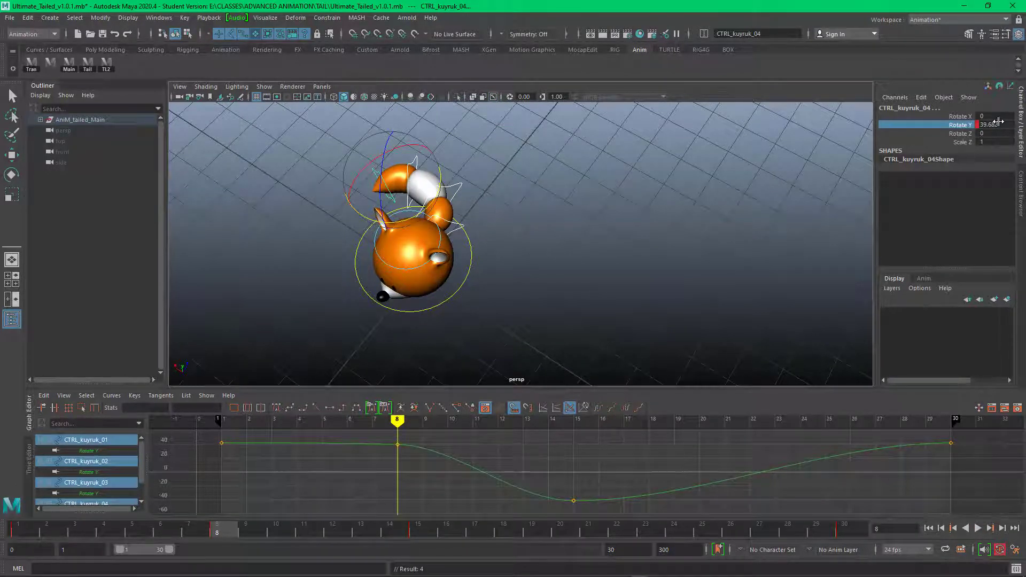
left_click_drag(396, 421, 758, 420)
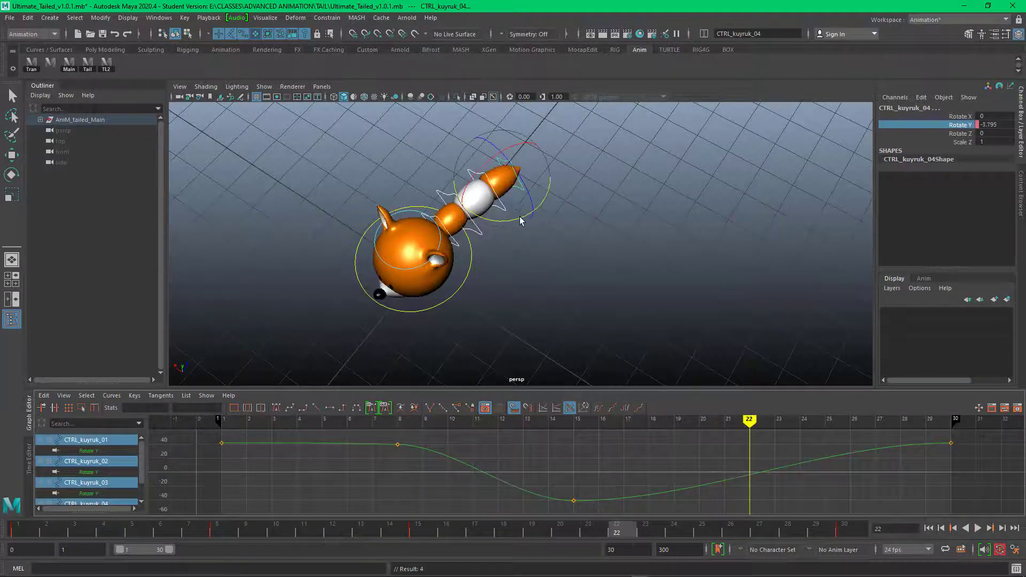
left_click_drag(521, 221, 491, 227)
key("s")
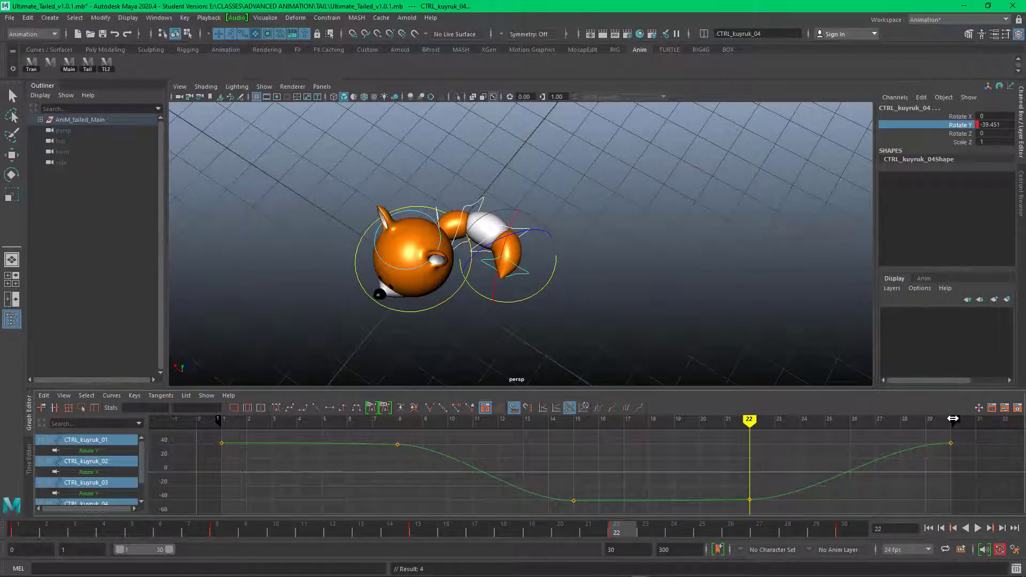
Step: Preview the tail loop with playback ending at frame 29, and restore the playback end to frame 30
left_click_drag(944, 419, 937, 421)
left_click(978, 529)
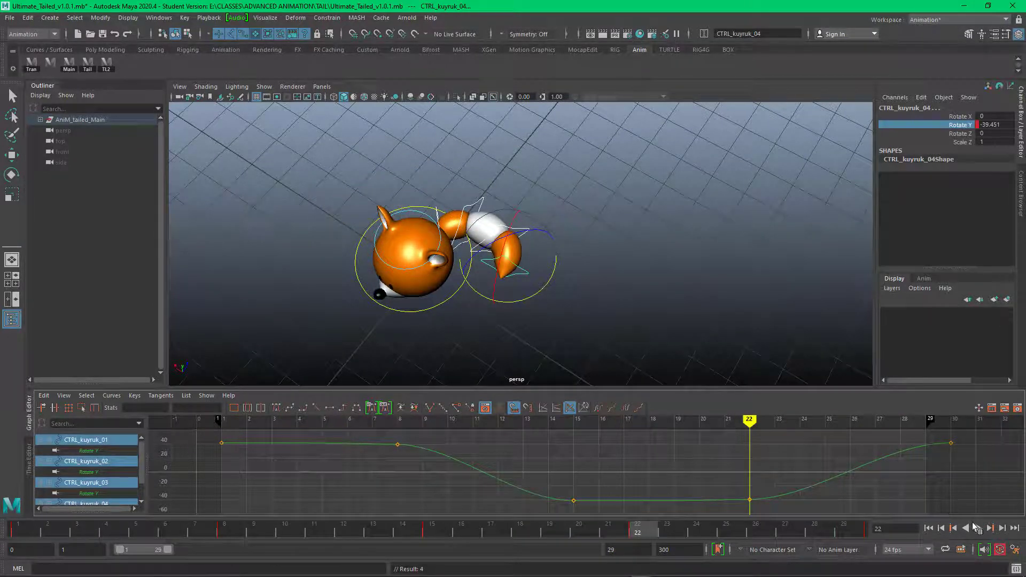
left_click(976, 529)
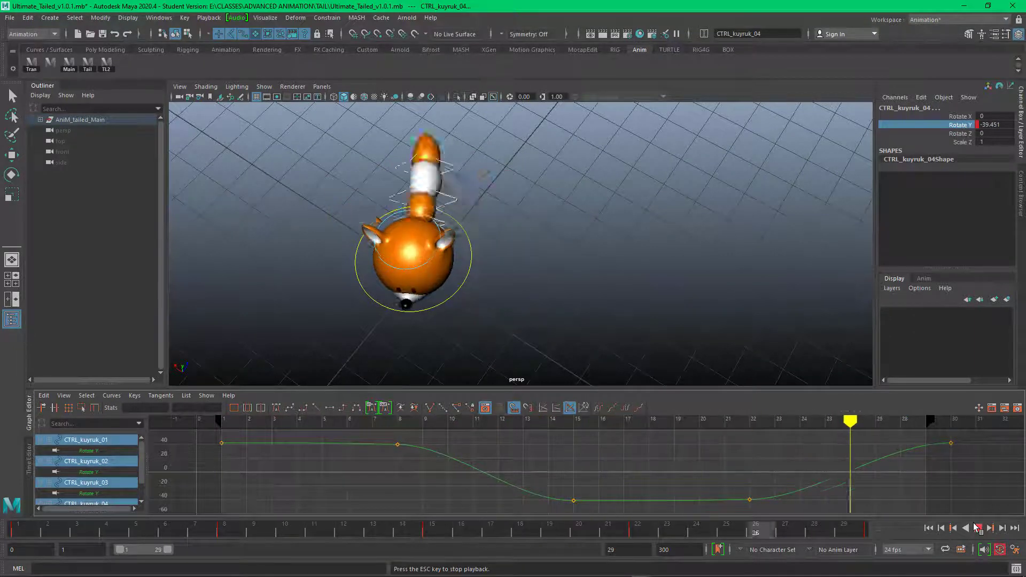
left_click(977, 528)
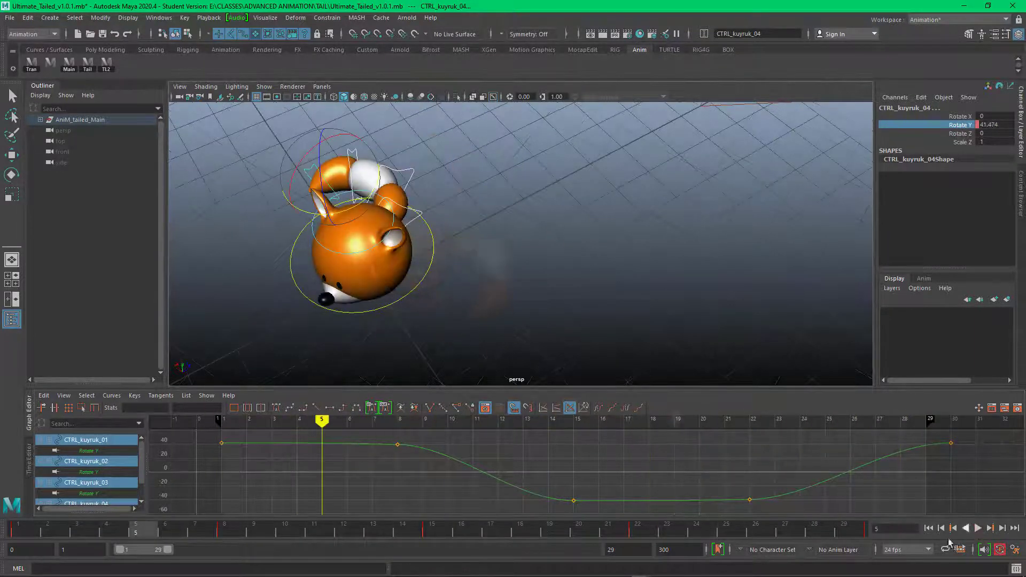
left_click_drag(931, 420, 954, 420)
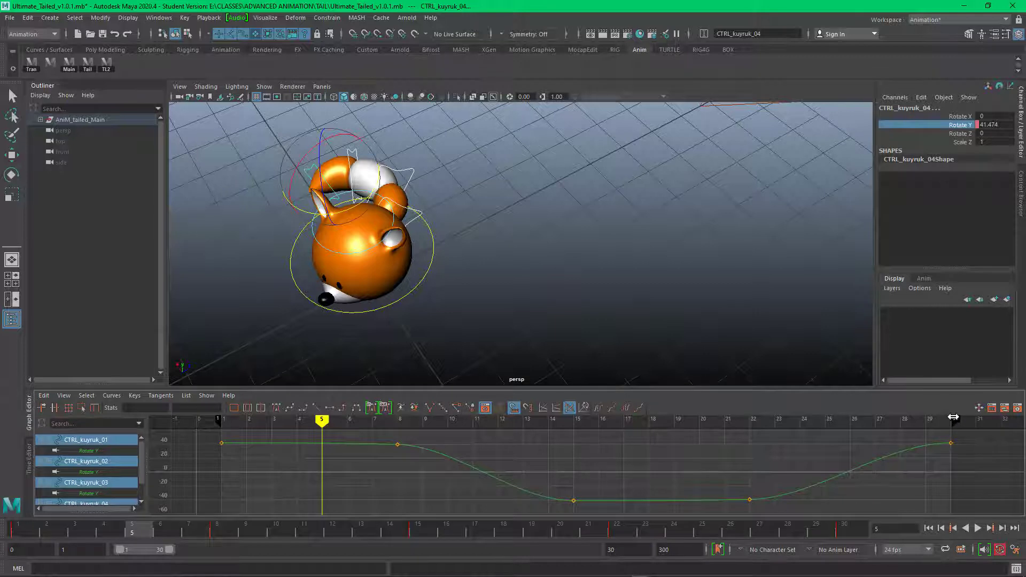
Step: Offset the whole Rotate Y curve of CTRL_kuyruk_01 forward by 2 frames
left_click(642, 220)
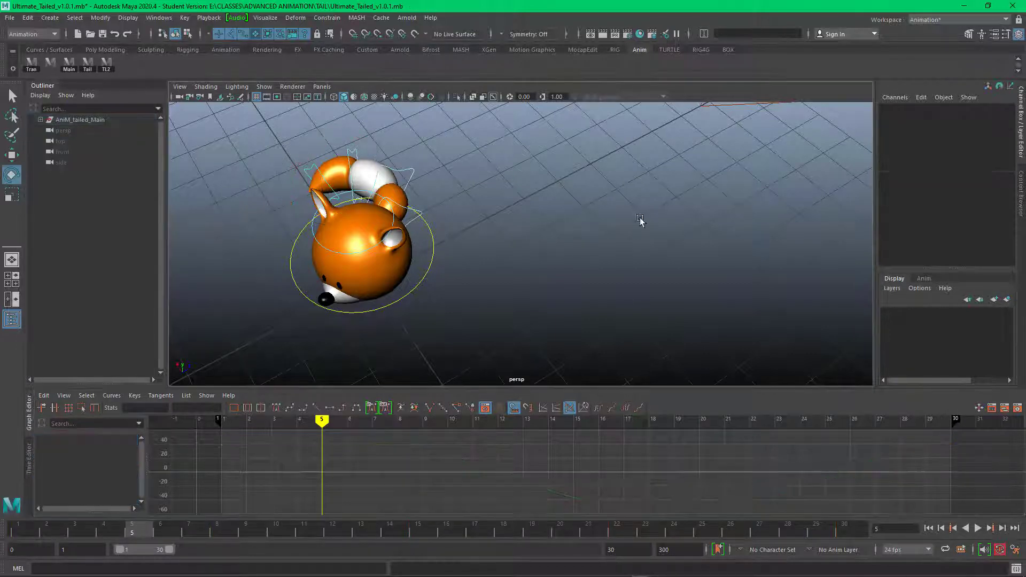
left_click(406, 211)
left_click_drag(447, 441, 445, 485)
middle_click_drag(444, 484, 496, 486, "shift")
Step: Offset the whole Rotate Y curve of CTRL_kuyruk_02 forward by about 4 frames
left_click(541, 345)
left_click(411, 170)
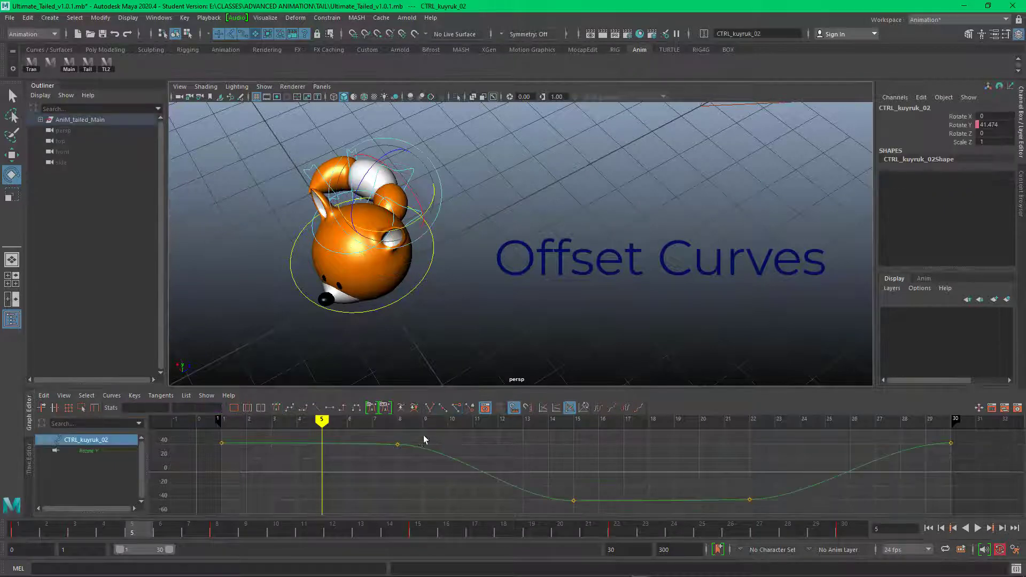
left_click_drag(447, 441, 447, 481)
middle_click_drag(447, 482, 514, 479, "shift")
Step: Offset the whole Rotate Y curve of CTRL_kuyruk_03 forward by 5 frames
left_click(423, 120)
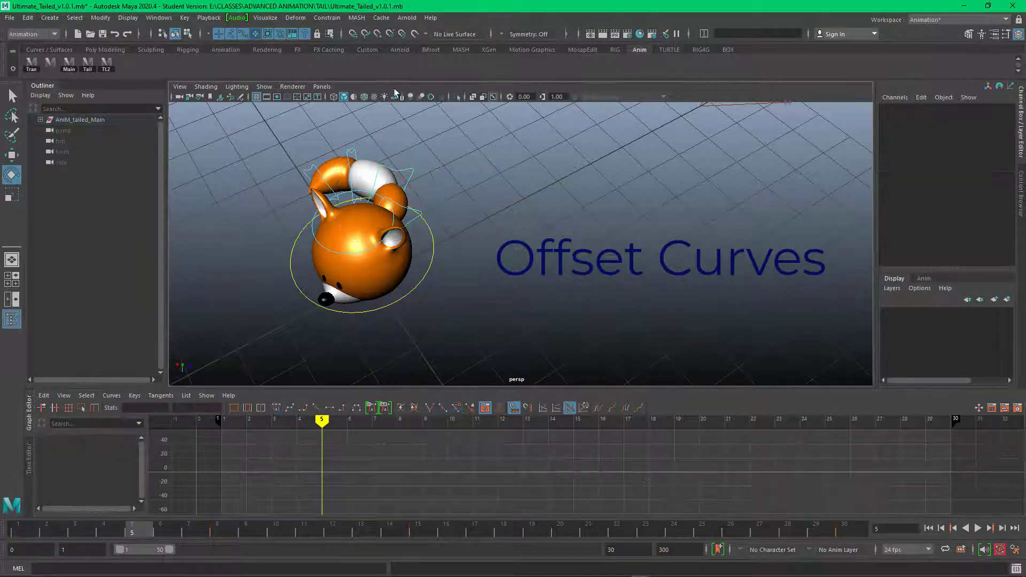
left_click(352, 152)
left_click_drag(381, 440, 380, 486)
middle_click_drag(381, 486, 498, 479, "shift")
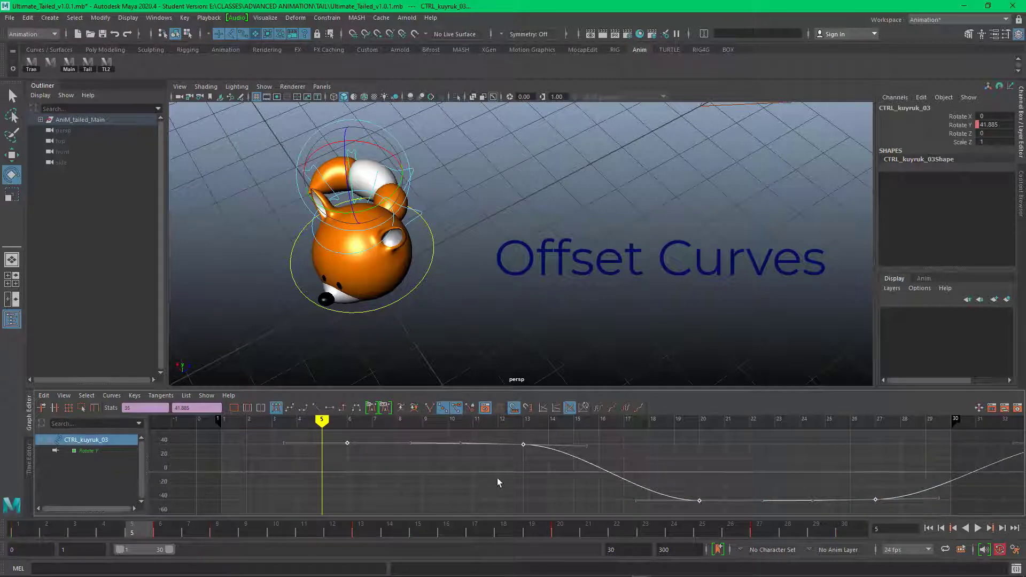
Step: Check the CTRL_kuyruk_01 curve and move the CTRL_kuyruk_02 curve back so its first key sits at frame 4
left_click(542, 190)
left_click(420, 215)
left_click(472, 172)
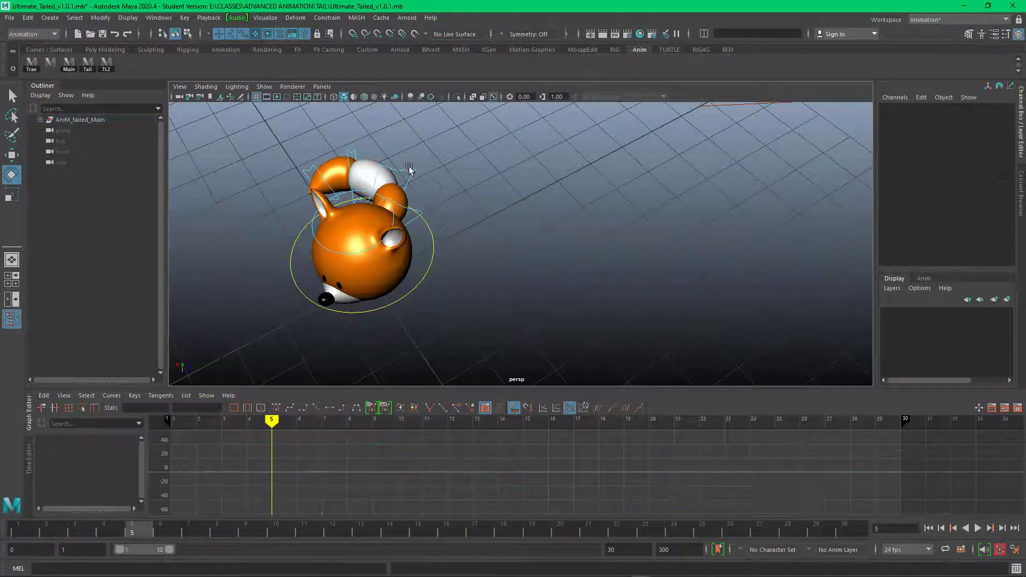
left_click(410, 168)
left_click_drag(250, 442, 279, 478)
middle_click_drag(279, 478, 259, 478, "shift")
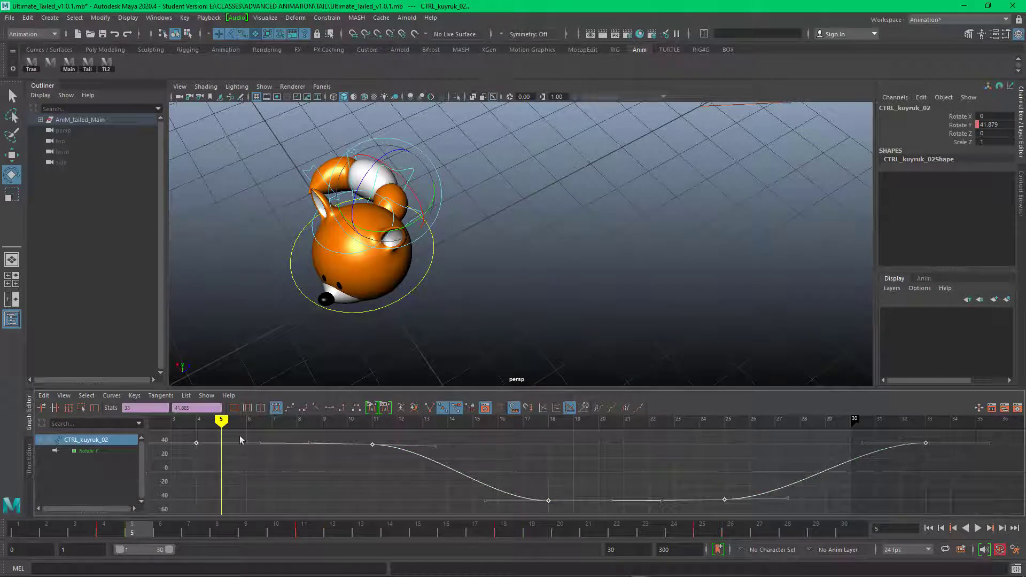
Step: Try shifting the CTRL_kuyruk_02 curve forward by 2 more frames
left_click(466, 201)
left_click(408, 169)
left_click_drag(310, 437, 320, 481)
middle_click_drag(315, 481, 355, 481, "shift")
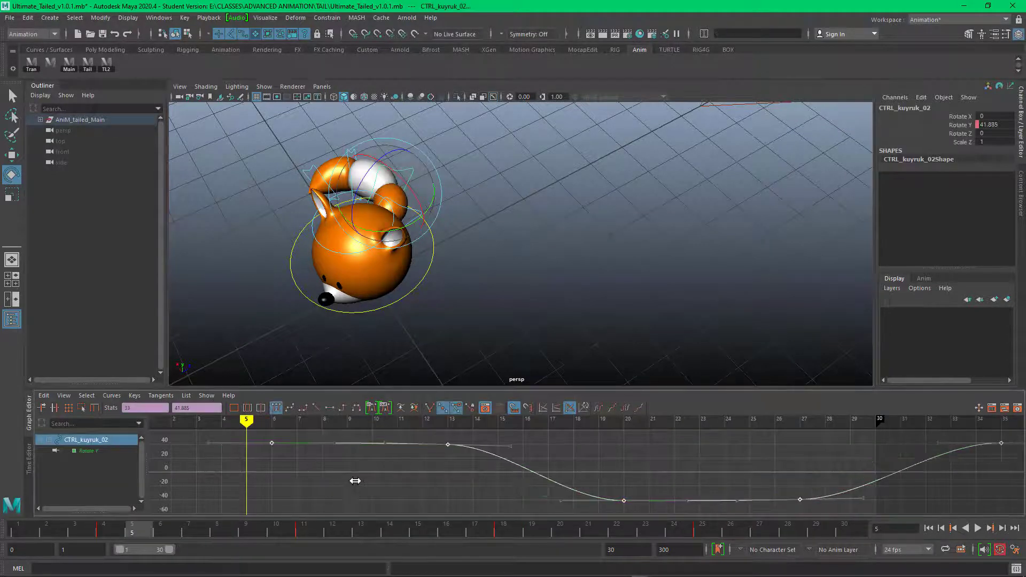
Step: Offset the whole Rotate Y curve of CTRL_kuyruk_04 forward by 7 frames
left_click(517, 257)
left_click(358, 152)
left_click(328, 270)
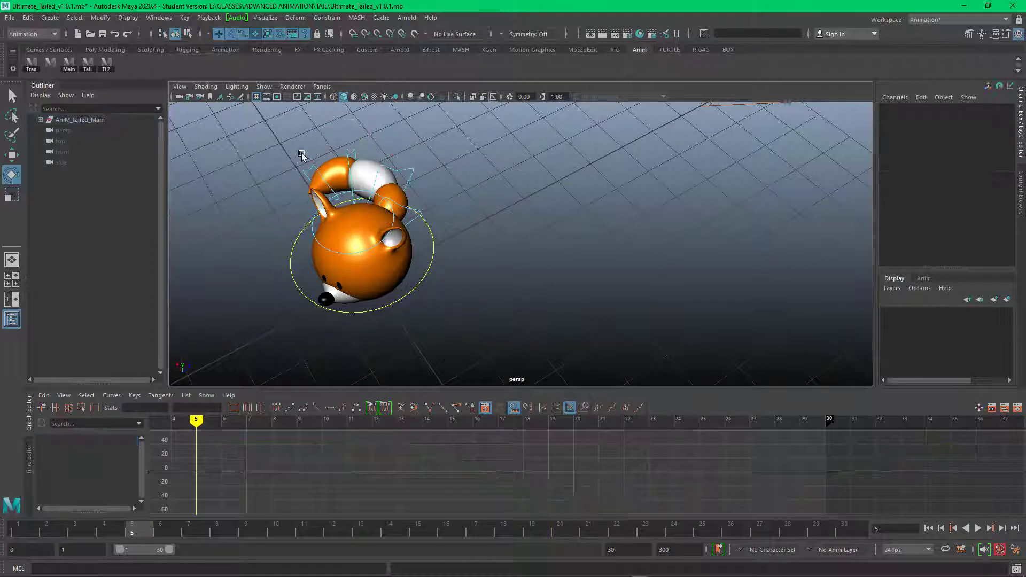
left_click(302, 154)
left_click_drag(349, 437, 355, 477)
middle_click_drag(355, 479, 526, 483, "shift")
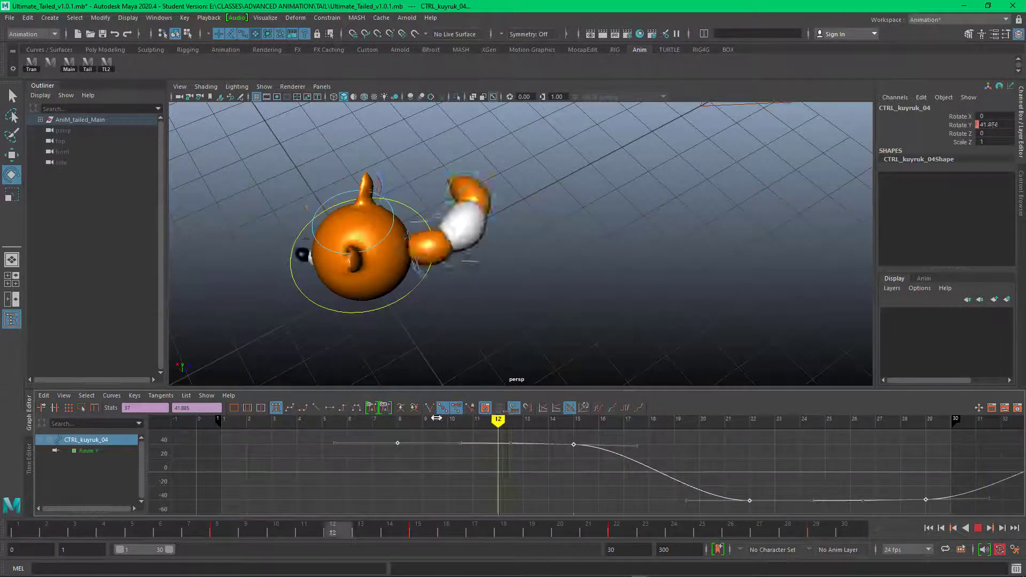
Step: Play back the animation and examine the overlapping tail motion from different angles
middle_click_drag(644, 256, 641, 278, "alt")
scroll(642, 279, "down", 2)
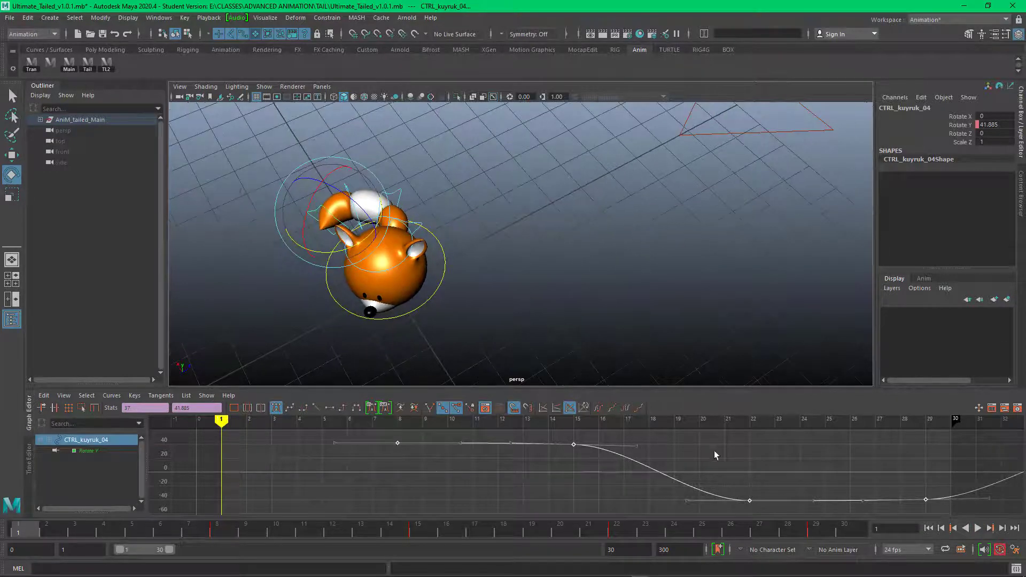
left_click(714, 452)
left_click(677, 374)
left_click(978, 528)
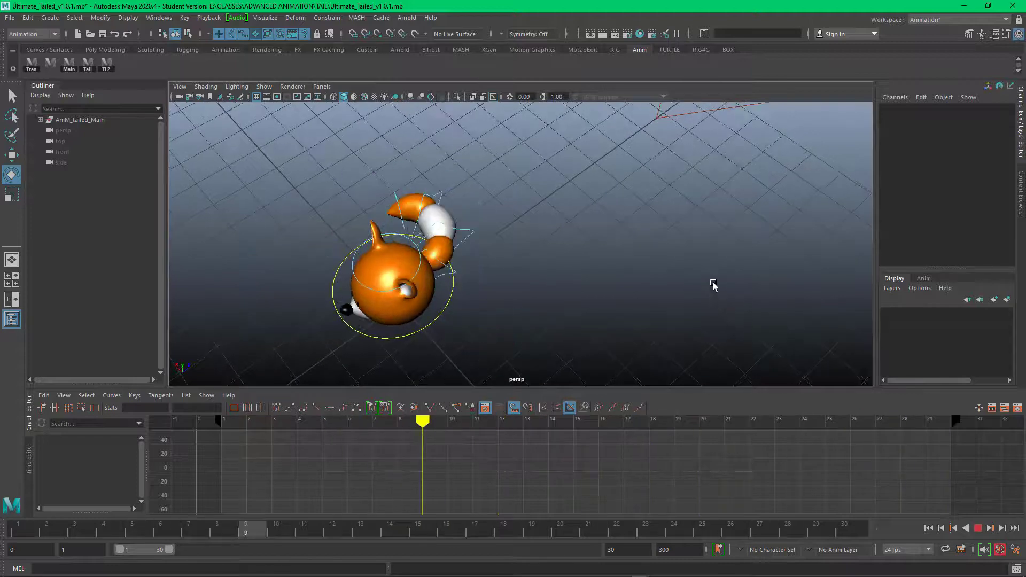
middle_click_drag(714, 317, 702, 295, "alt")
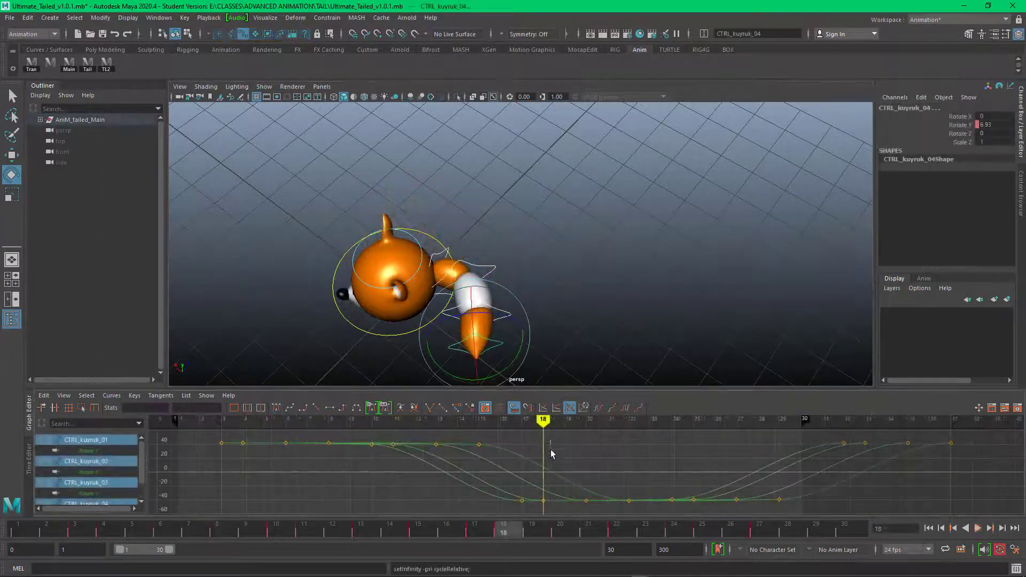
Step: Set both pre infinity and post infinity of all tail control curves to Cycle with Offset
left_click(111, 398)
mouse_move(161, 135)
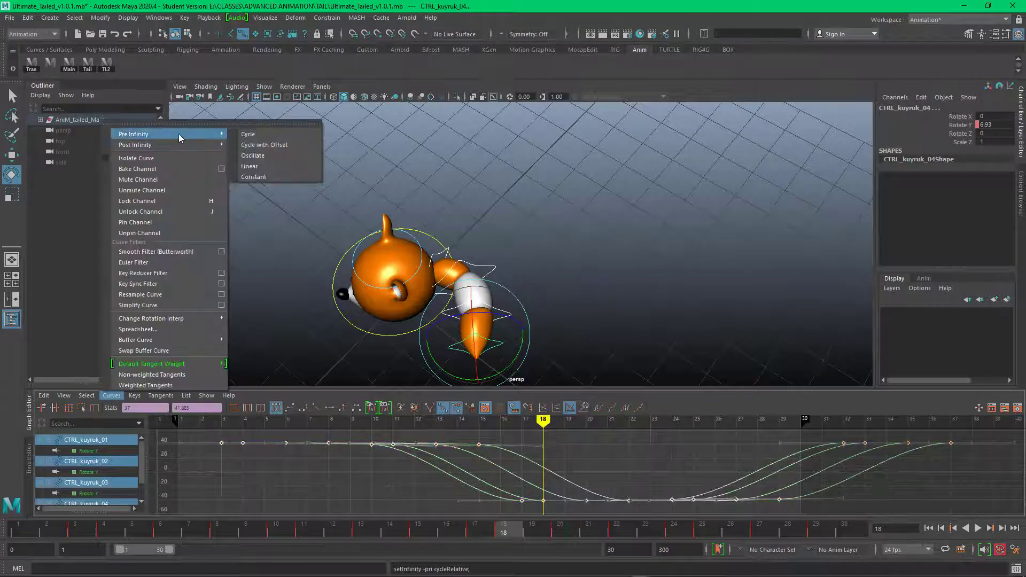
left_click(262, 146)
left_click(111, 396)
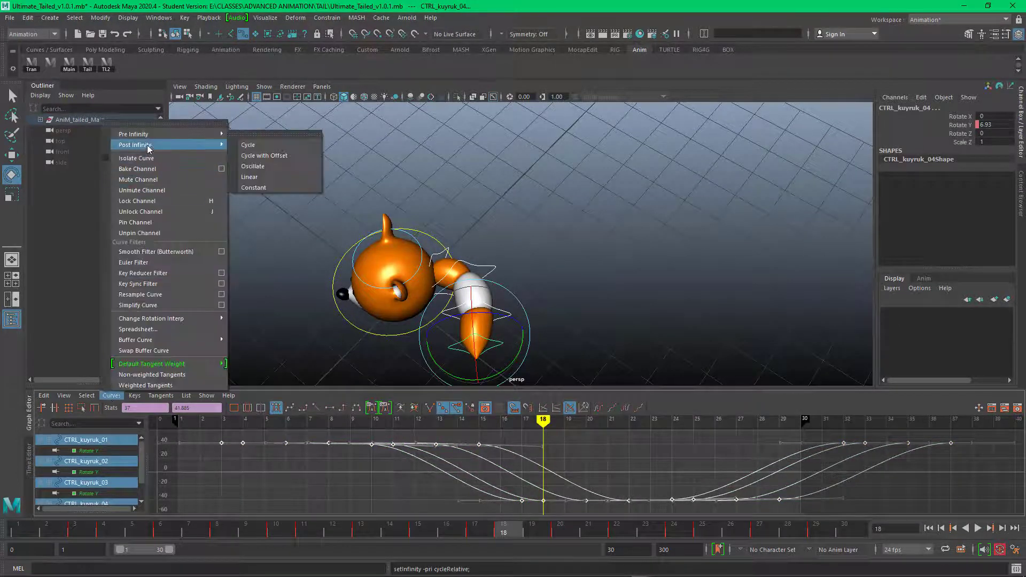
left_click(287, 156)
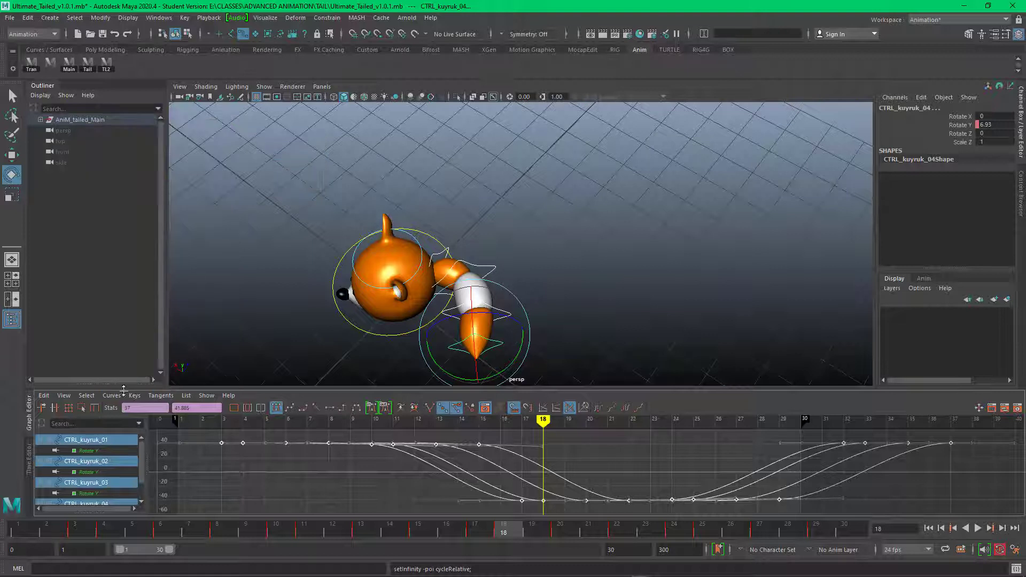
Step: Turn on the display of infinity curves in the Graph Editor
left_click(112, 396)
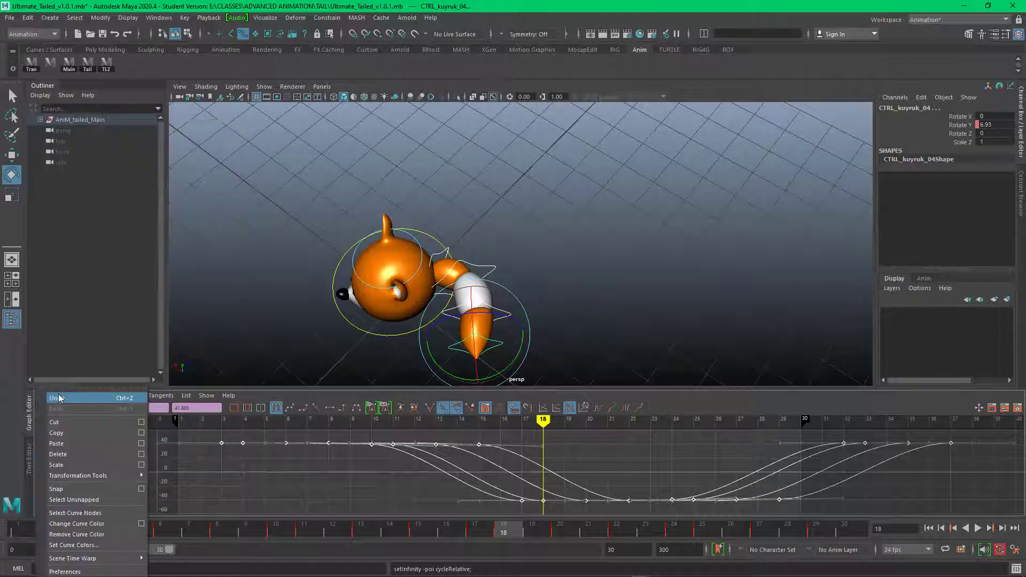
left_click(212, 354)
left_click(64, 395)
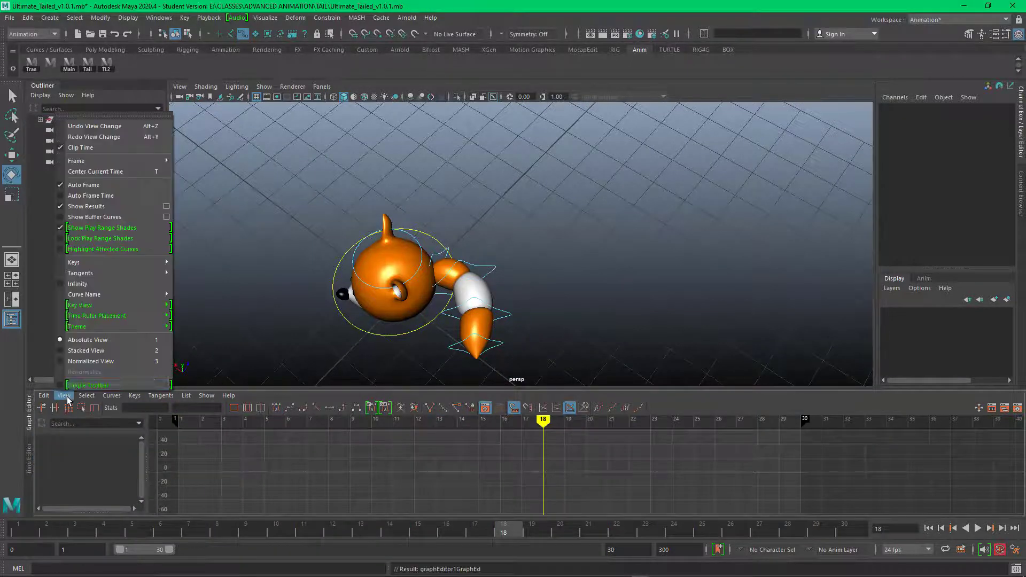
left_click(97, 284)
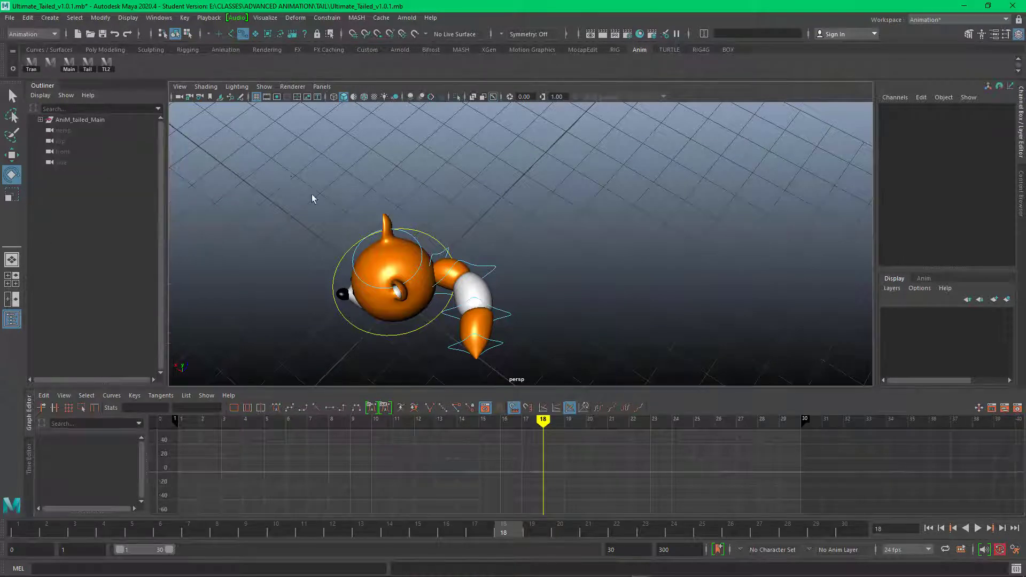
Step: Examine the infinity cycles of the individual tail controls' Rotate Y curves, and clear the selection
left_click_drag(313, 194, 505, 357)
left_click(488, 266)
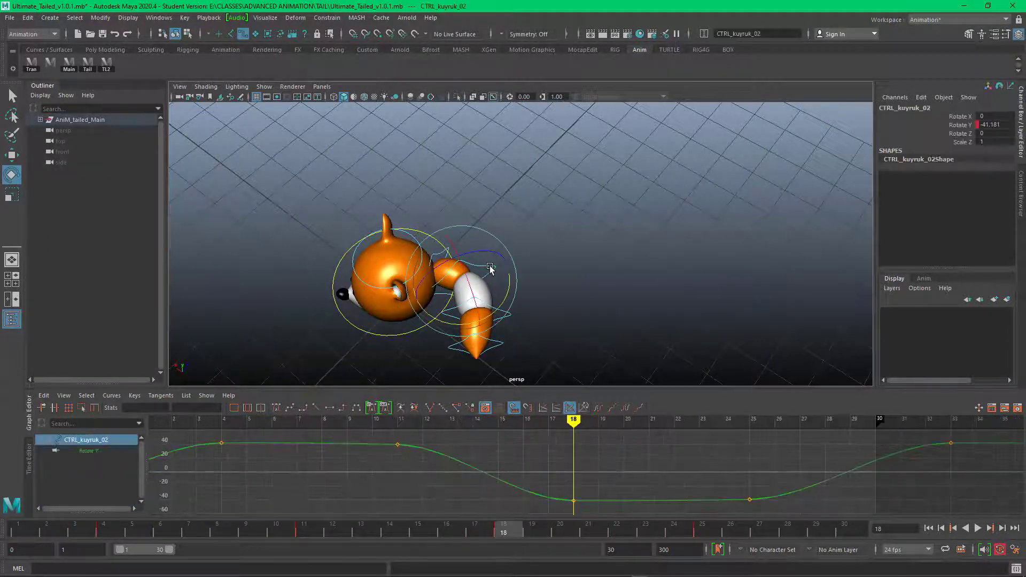
left_click(529, 298)
left_click(510, 314)
left_click(513, 354)
left_click(492, 348)
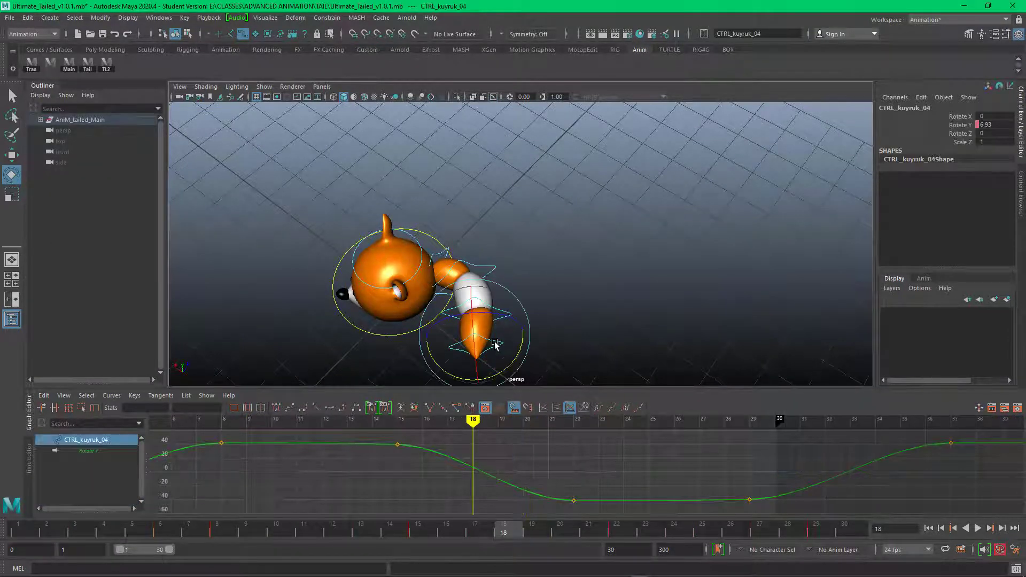
left_click(571, 272)
left_click(484, 269)
left_click(492, 213)
left_click(437, 253)
left_click(346, 296)
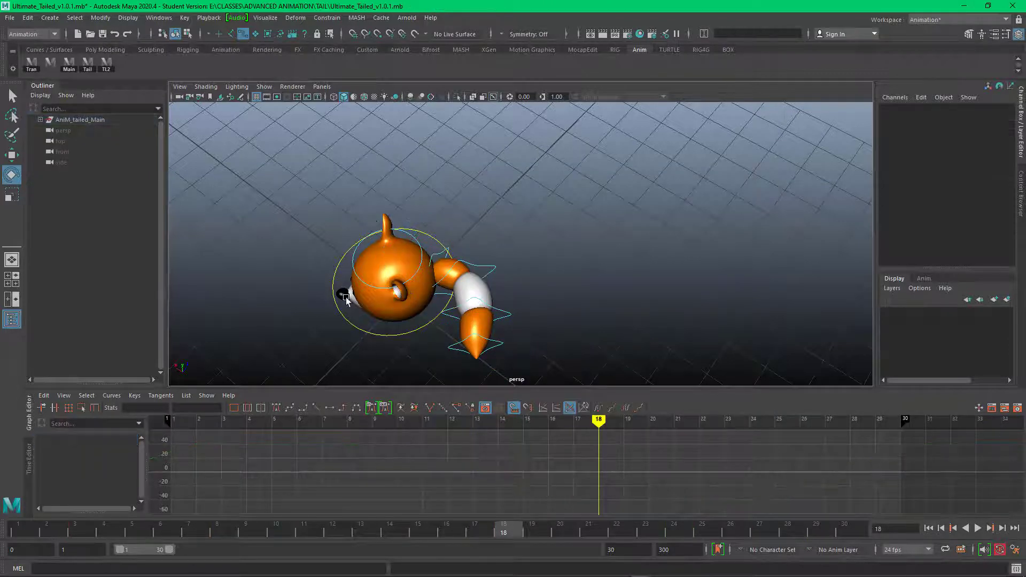
left_click(371, 332)
left_click(549, 240)
Step: Play the cycled body and tail animation from frame 1 and review the loop from different angles
left_click_drag(539, 259, 558, 260, "alt")
left_click(977, 528)
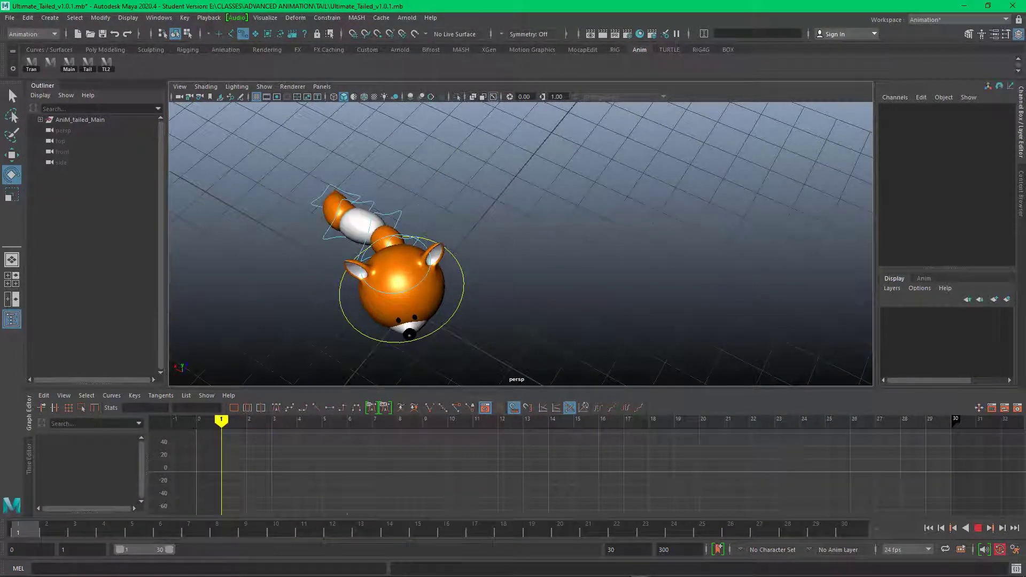
key("Escape")
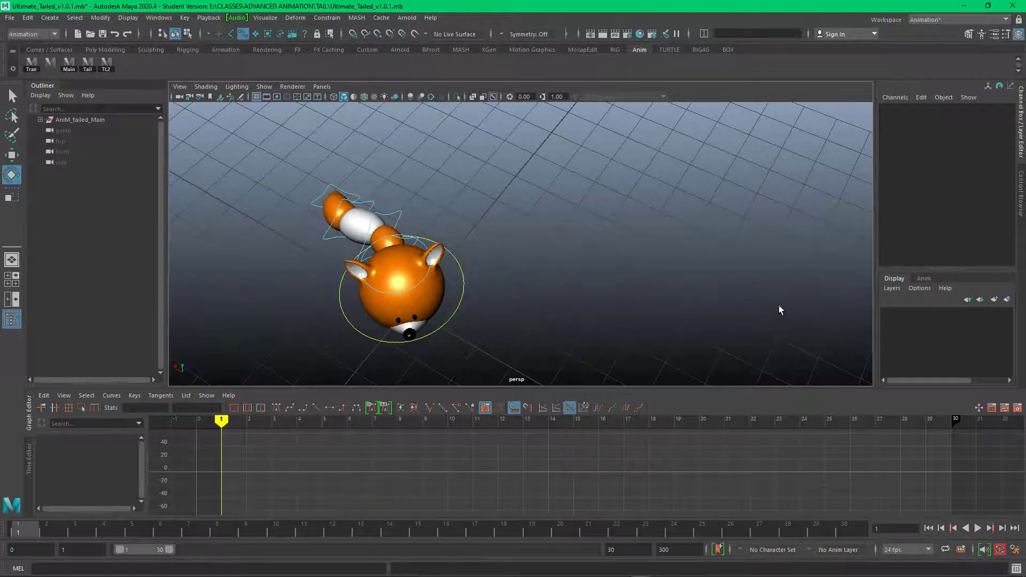
left_click_drag(780, 310, 567, 346, "alt")
left_click_drag(272, 536, 22, 530)
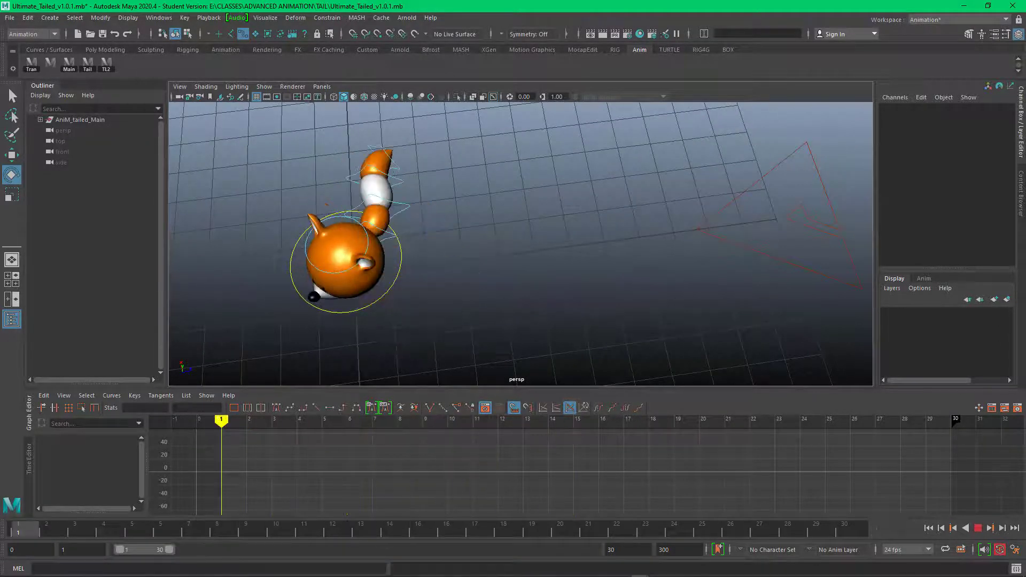
Step: Scrub and play the animation from above to compare the tail's shape at frames 1 and 15
left_click_drag(567, 304, 526, 301, "alt")
left_click_drag(87, 532, 421, 529)
left_click_drag(545, 333, 563, 300, "alt")
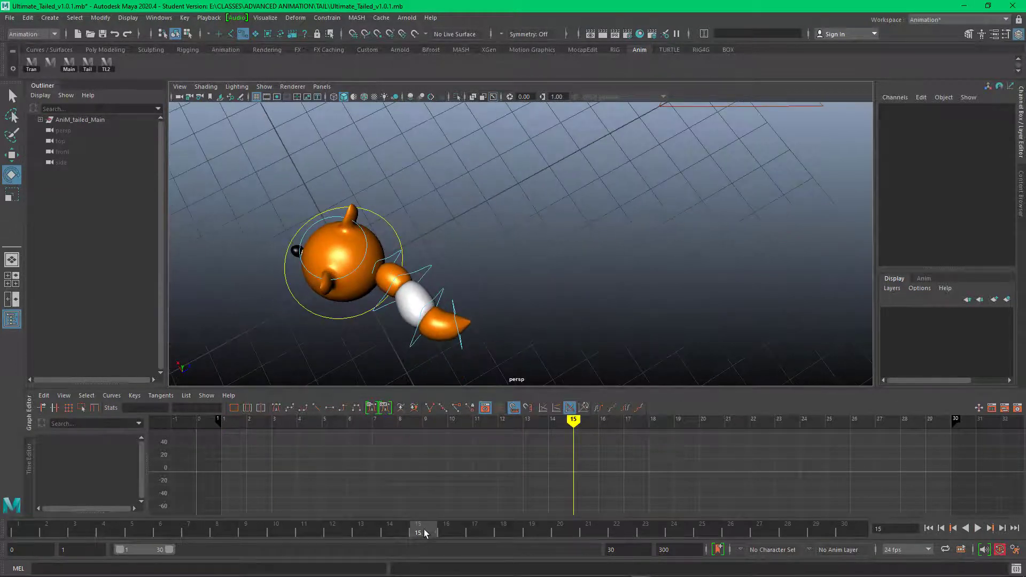
key("alt+v")
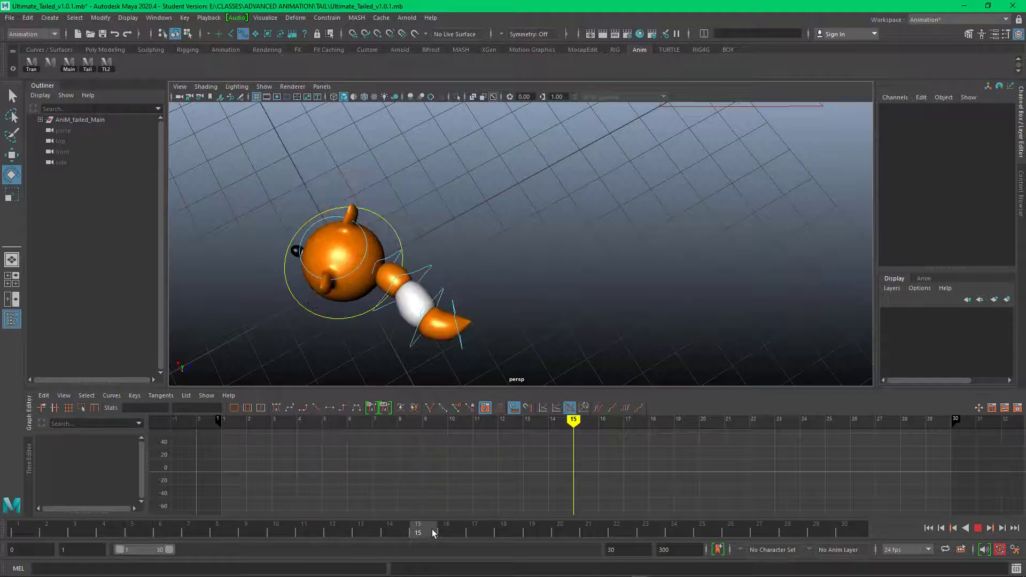
key("alt+v")
left_click_drag(424, 529, 1, 487)
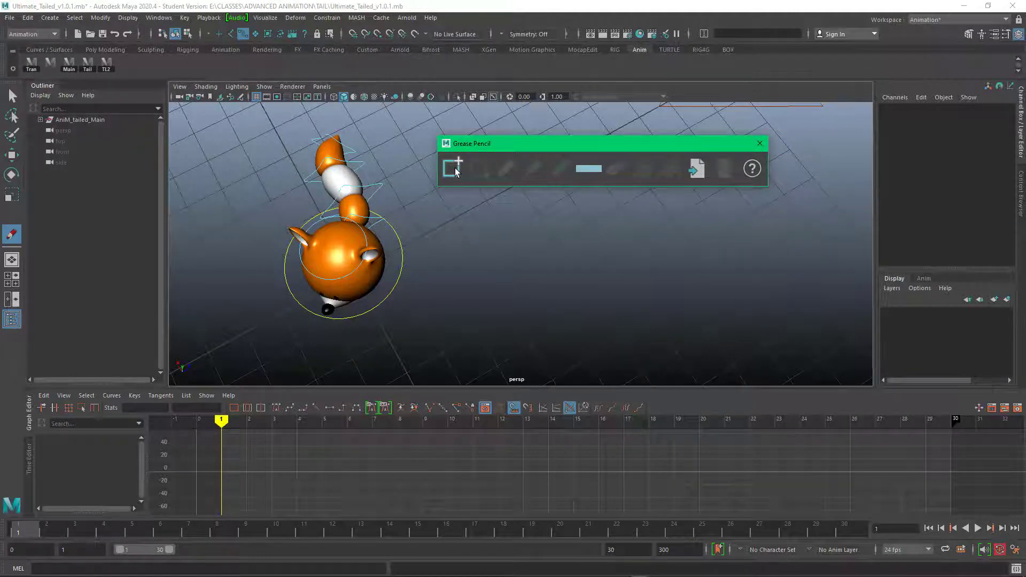
Step: Add a grease pencil frame at frame 1 and draw an S curve beside the tail in dark blue (HSV 247.79, 0.980, 0.725)
left_click(453, 169)
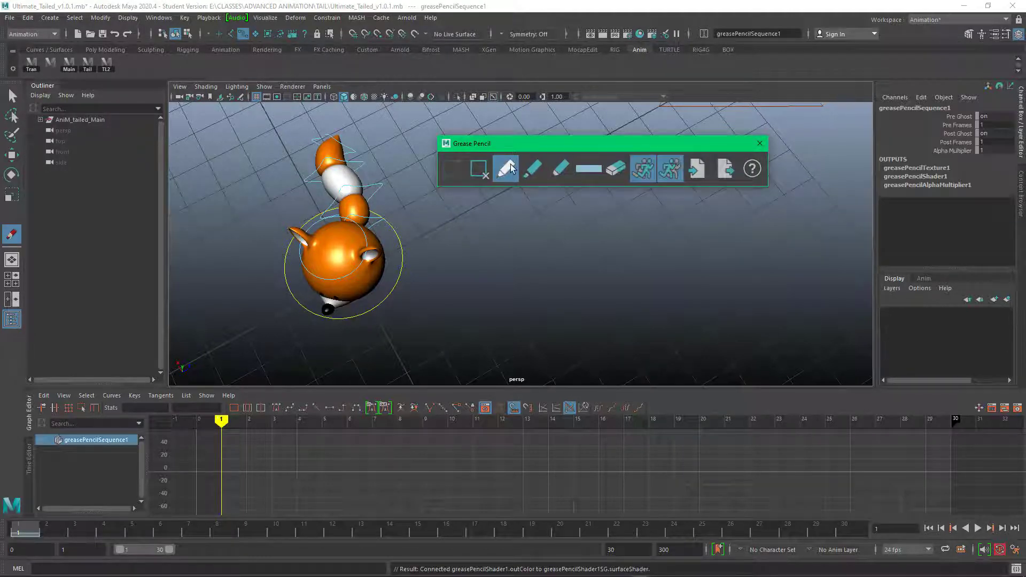
left_click(589, 168)
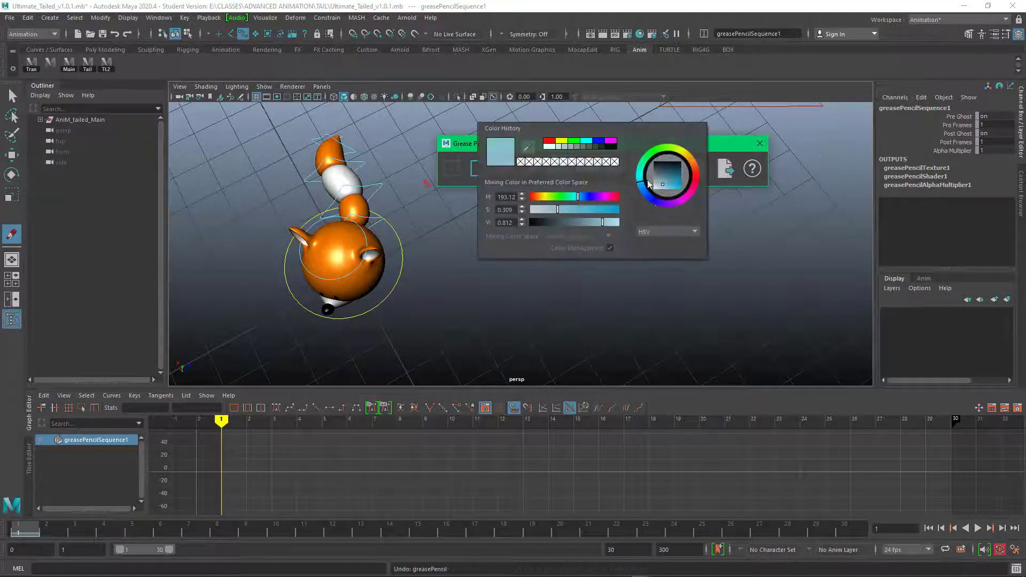
left_click(656, 202)
left_click_drag(674, 183, 680, 182)
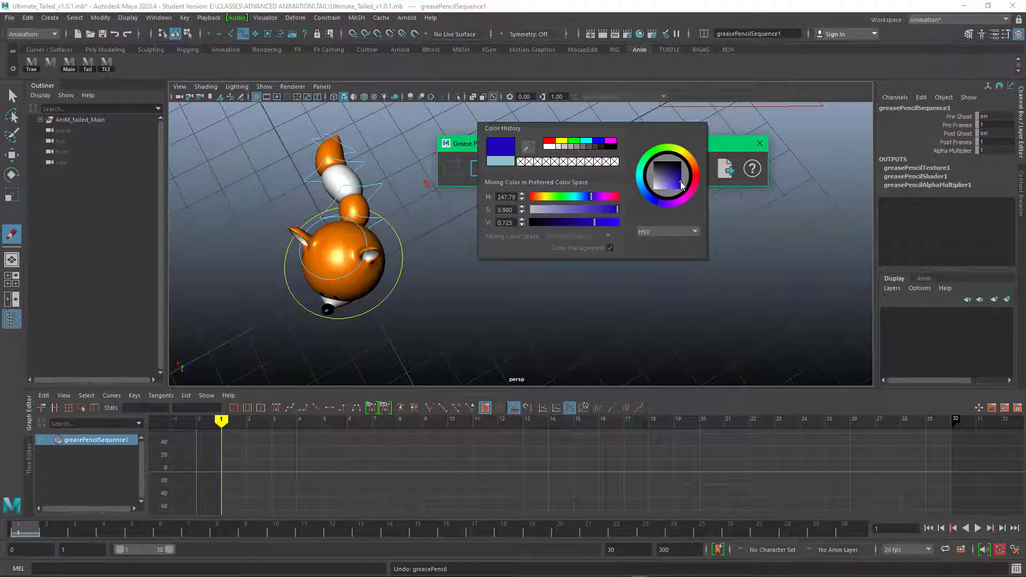
left_click_drag(567, 151, 711, 148)
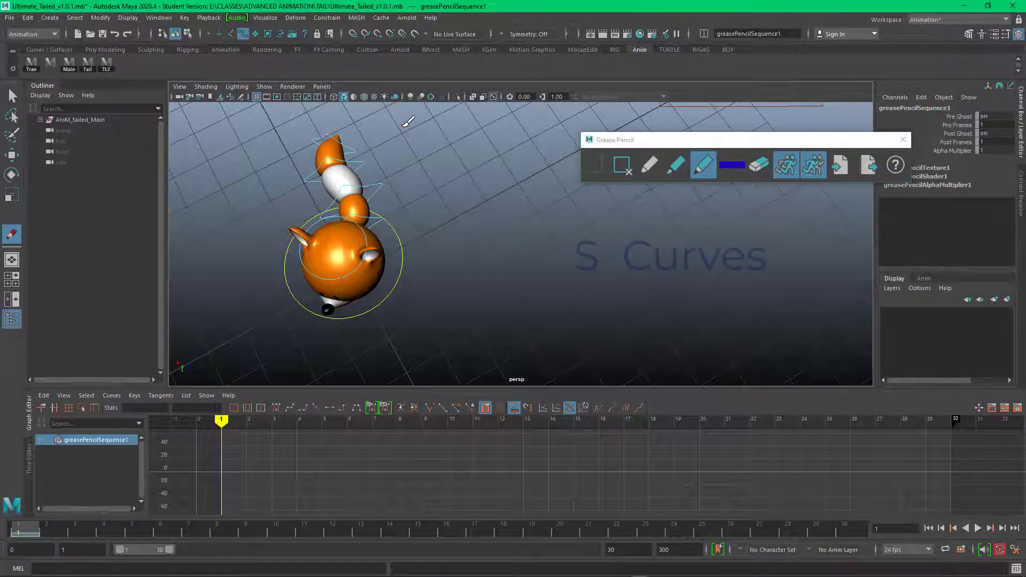
mouse_move(401, 128)
left_mouse_down()
mouse_move(397, 143)
mouse_move(422, 180)
left_mouse_up()
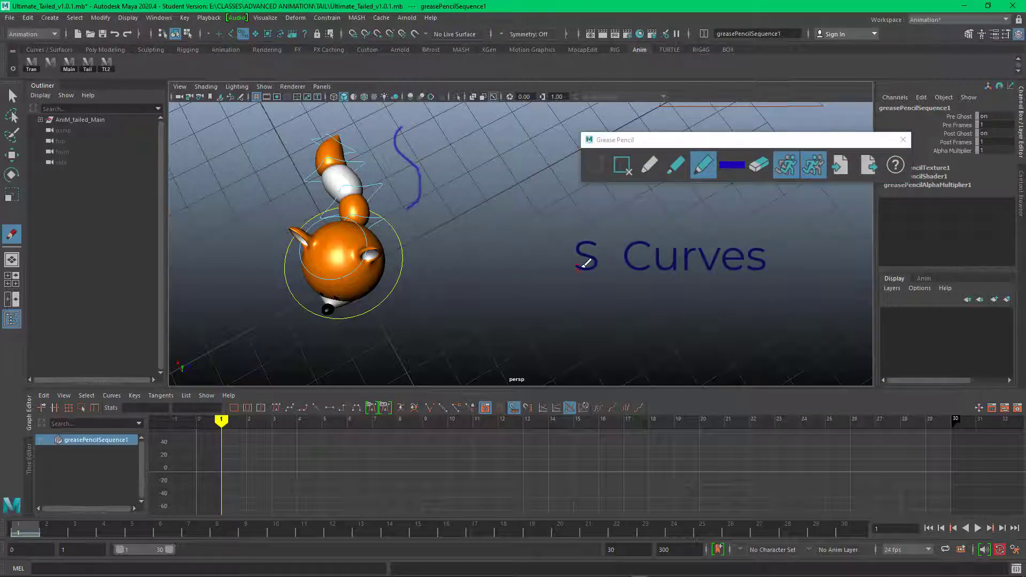
Step: Add a grease pencil frame at frame 15 and draw a reversed S curve above the tail, undoing the misplaced first stroke
left_click_drag(222, 421, 573, 422)
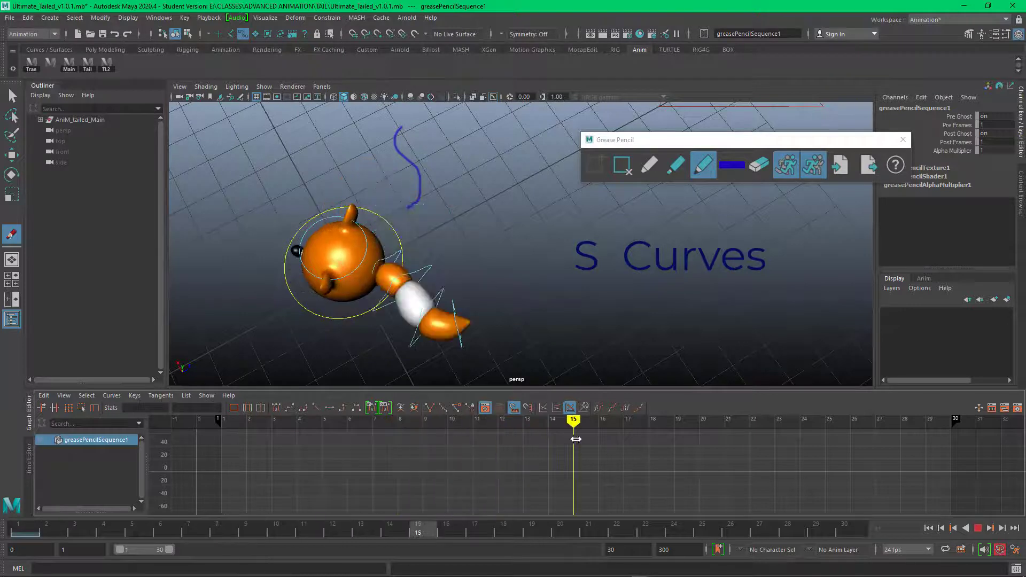
left_click(595, 164)
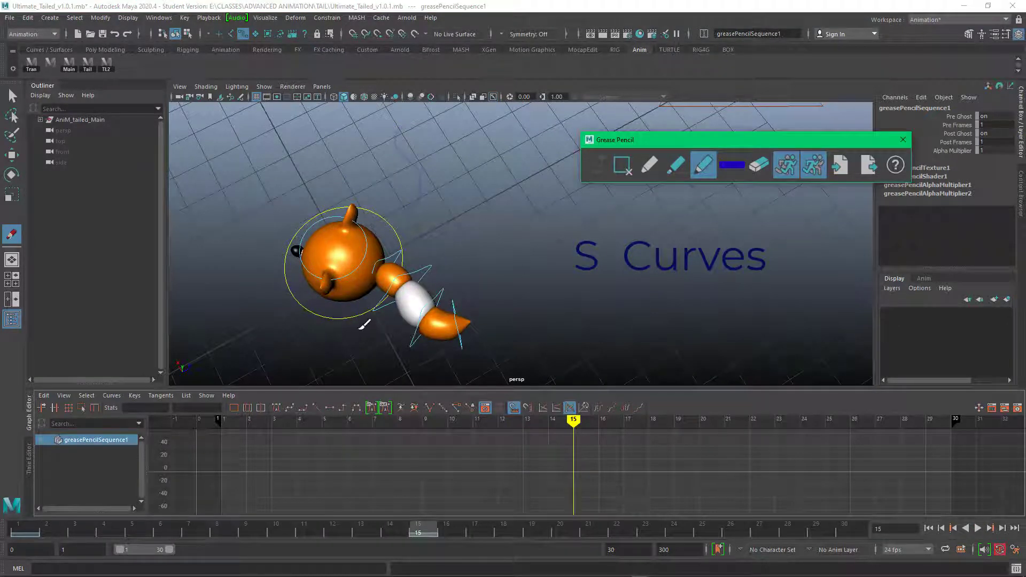
left_click_drag(357, 300, 374, 327)
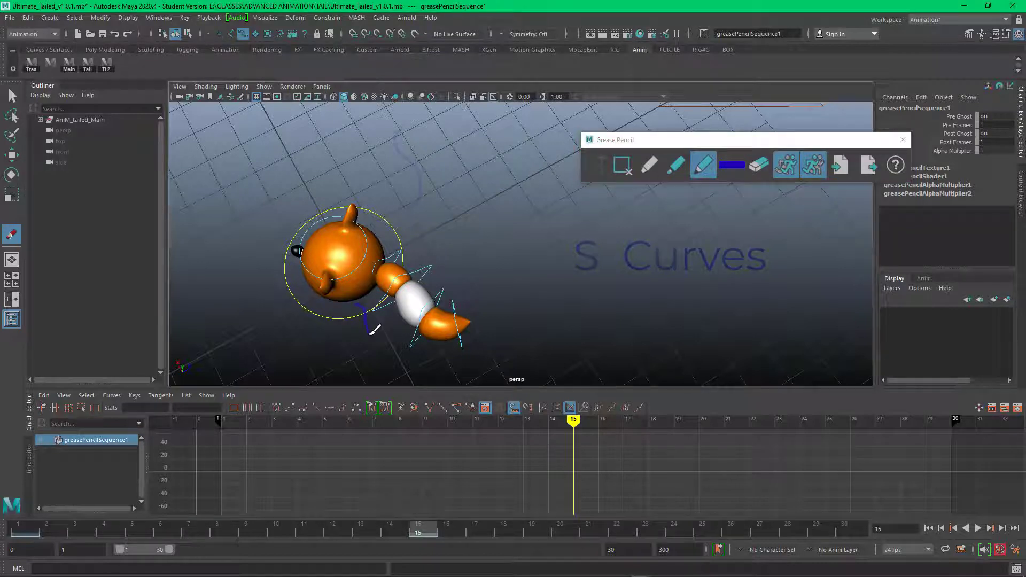
key("ctrl+z")
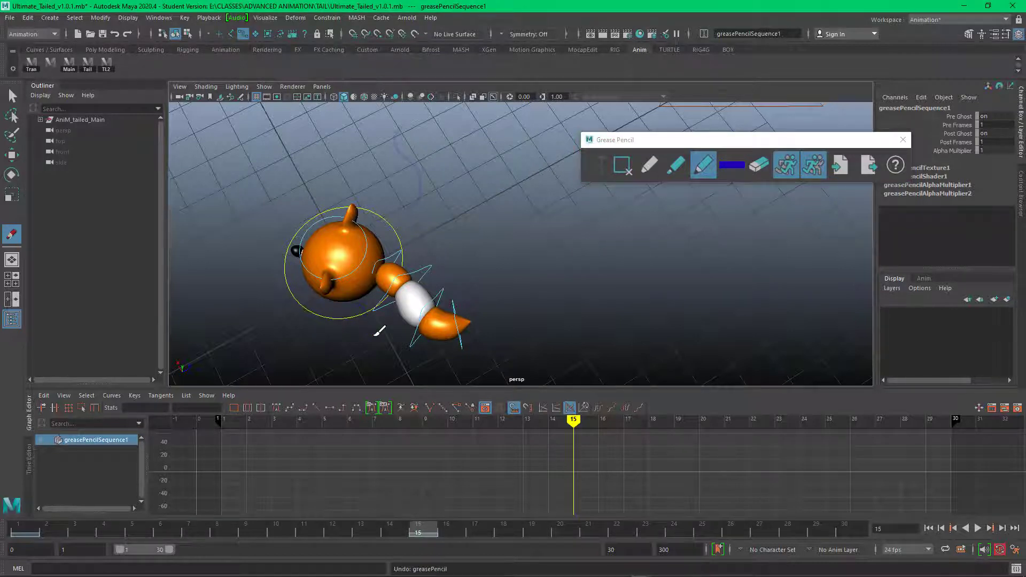
left_click_drag(423, 246, 447, 256)
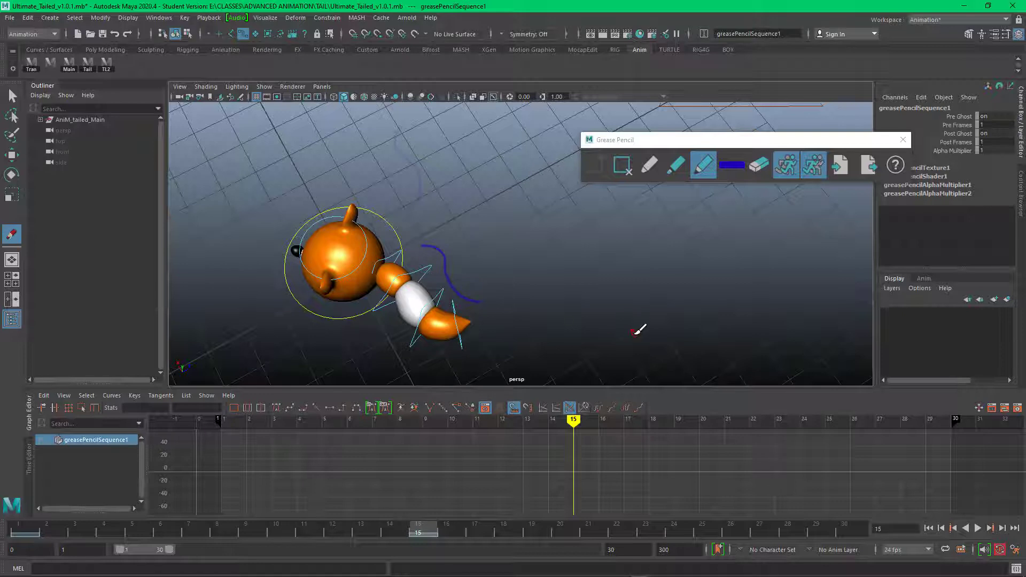
Step: Turn off the grease pencil's pre-frame ghosting and play the animation, stopping at frame 8
key("alt+v")
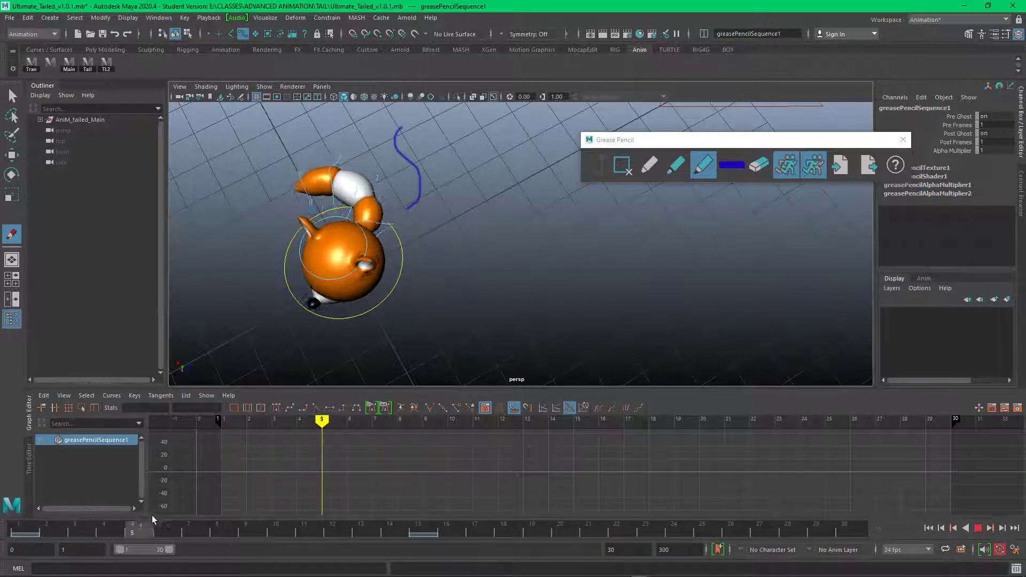
key("alt+v")
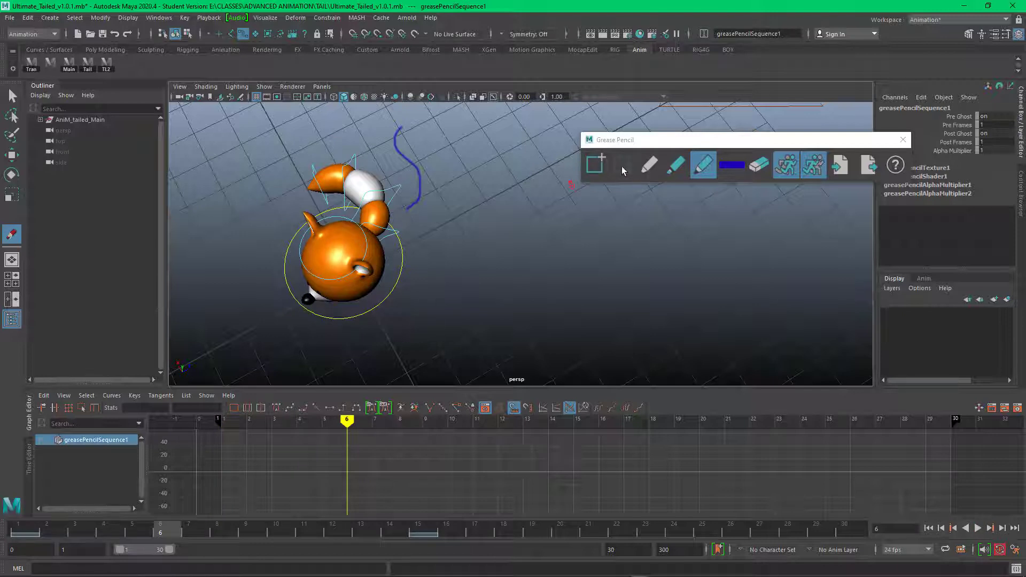
left_click(789, 169)
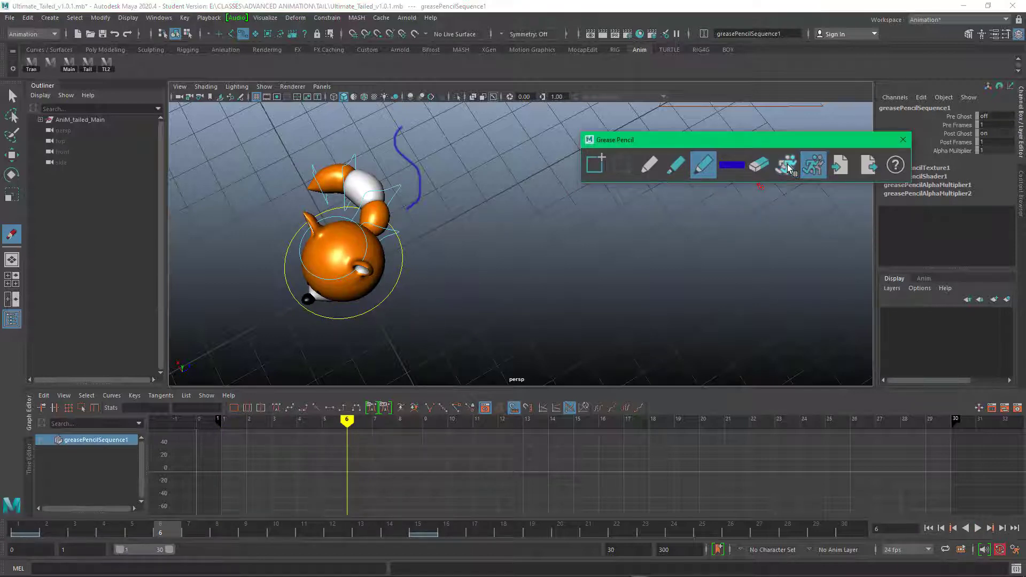
left_click(978, 529)
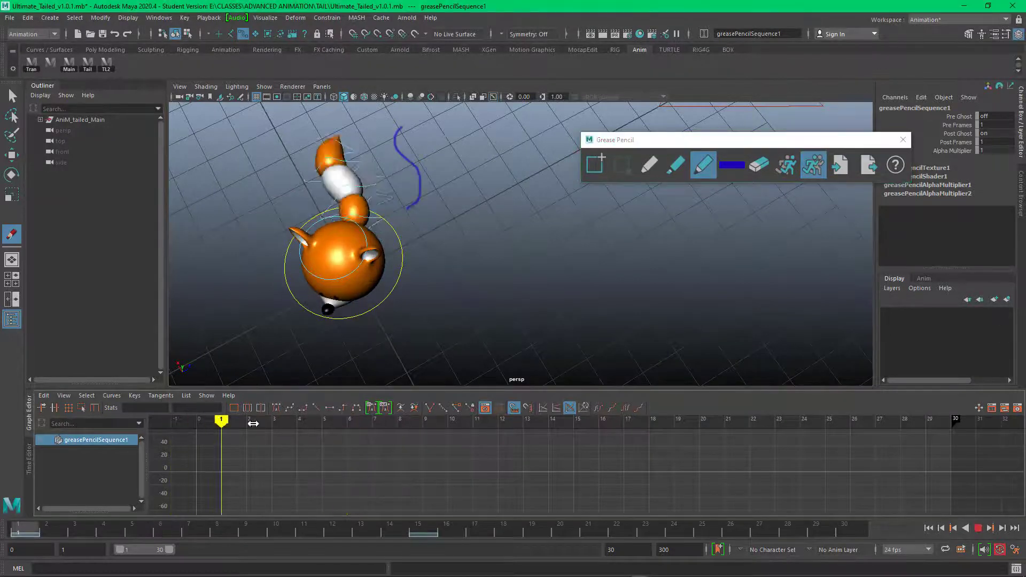
left_click_drag(732, 485, 397, 484)
Step: Change the grease pencil color to red
left_click(739, 166)
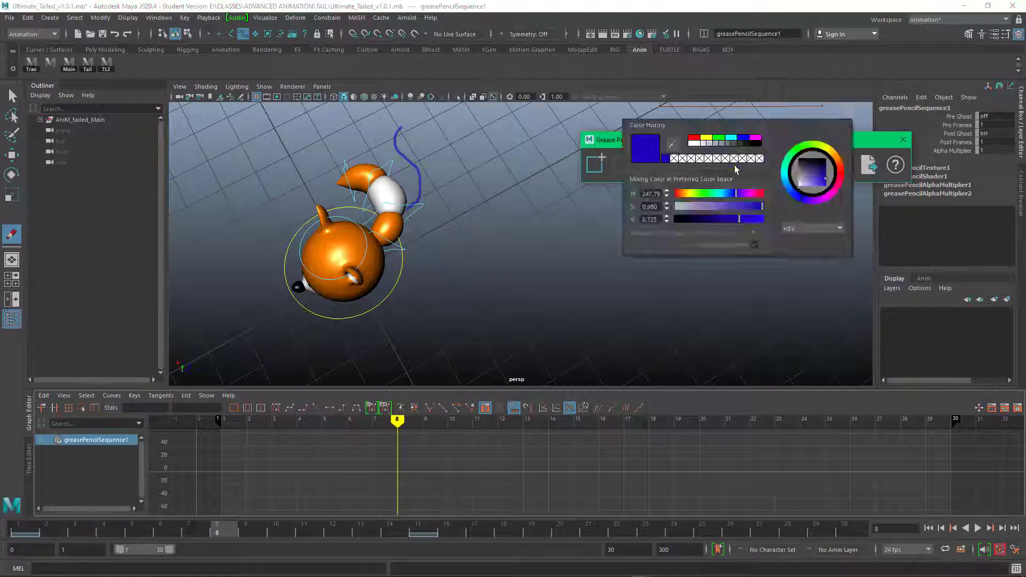
left_click(737, 168)
left_click(842, 171)
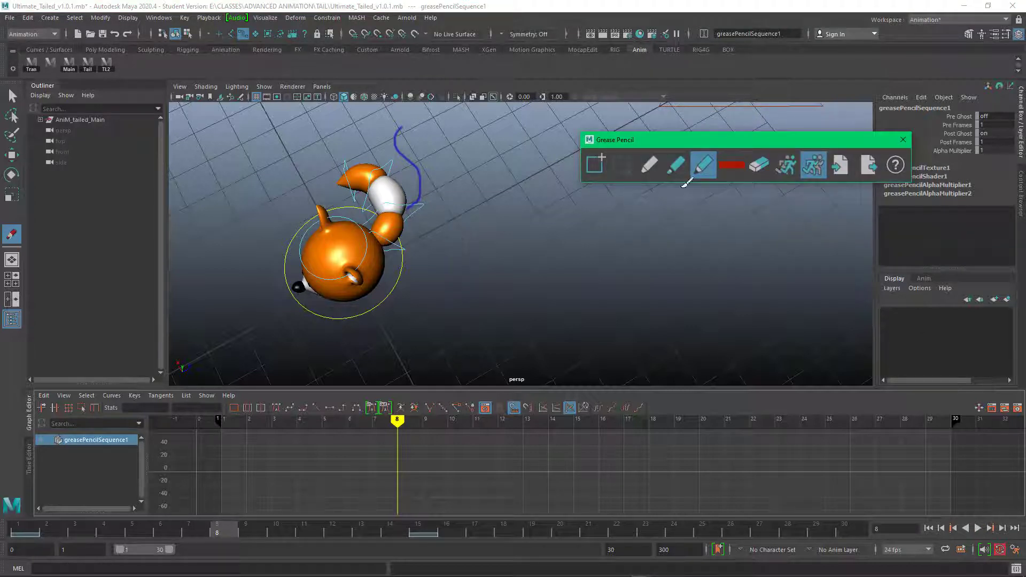
Step: Add a grease pencil frame at frame 8 and draw a C curve beside the tail in dark blue (HSV 238.86, 0.981, 0.627)
left_click(26, 536)
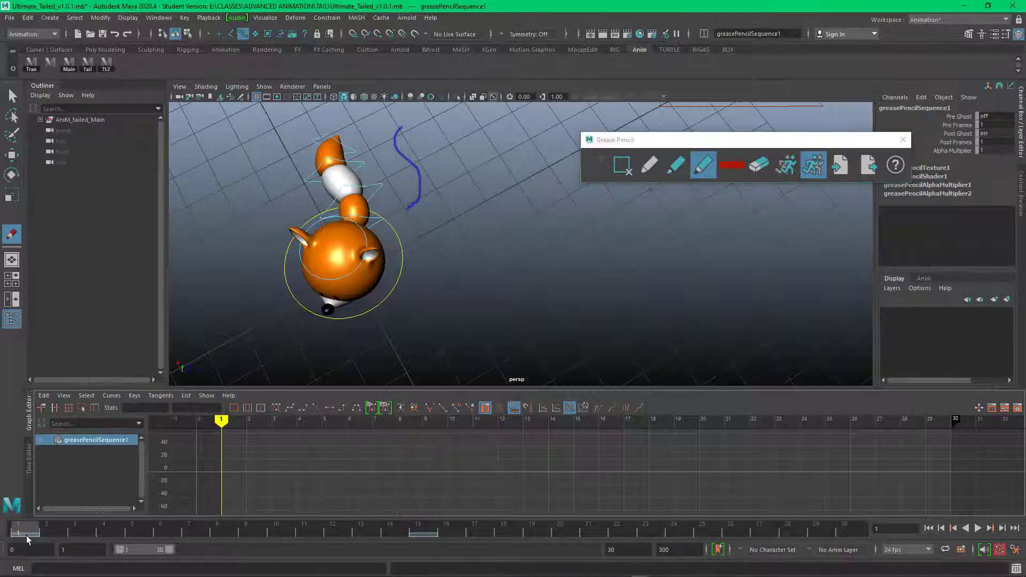
mouse_move(224, 422)
left_mouse_down()
mouse_move(321, 422)
mouse_move(301, 421)
left_mouse_up()
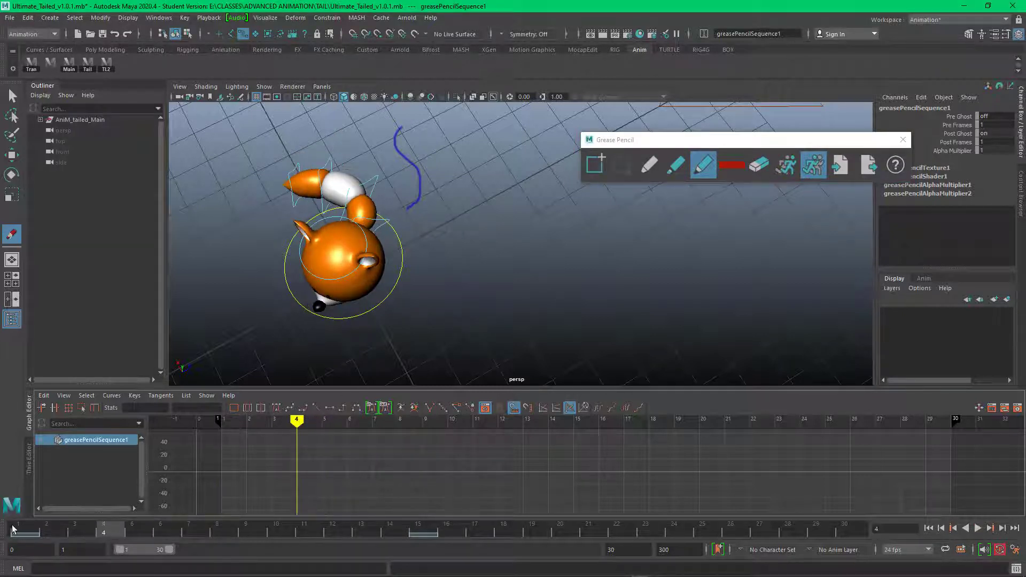
left_click(26, 536)
mouse_move(224, 426)
left_mouse_down()
mouse_move(421, 428)
mouse_move(373, 427)
mouse_move(397, 427)
left_mouse_up()
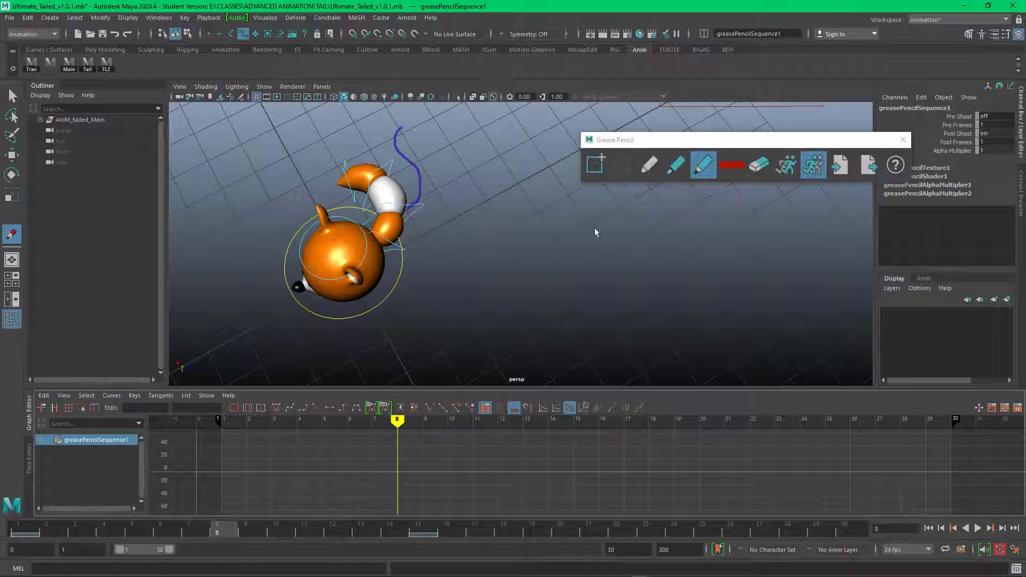
left_click(595, 166)
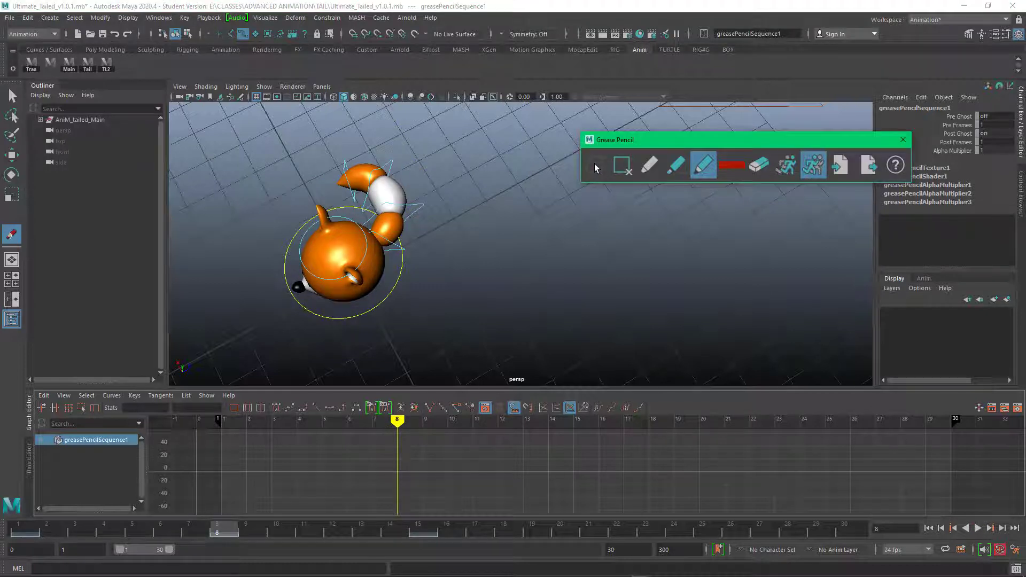
left_click(721, 167)
left_click_drag(793, 199, 795, 199)
left_click(729, 219)
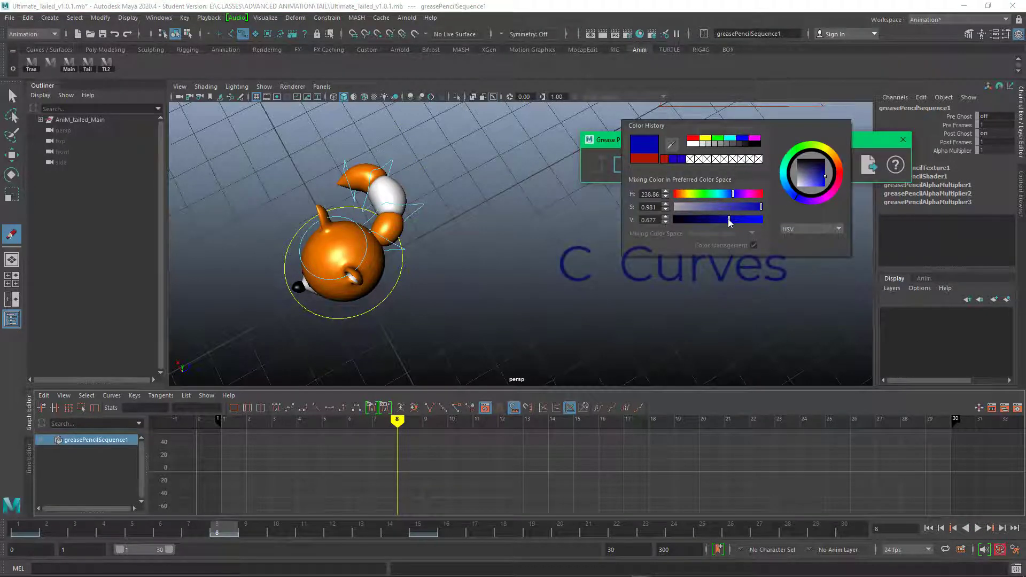
mouse_move(392, 152)
left_mouse_down()
mouse_move(425, 180)
mouse_move(420, 223)
left_mouse_up()
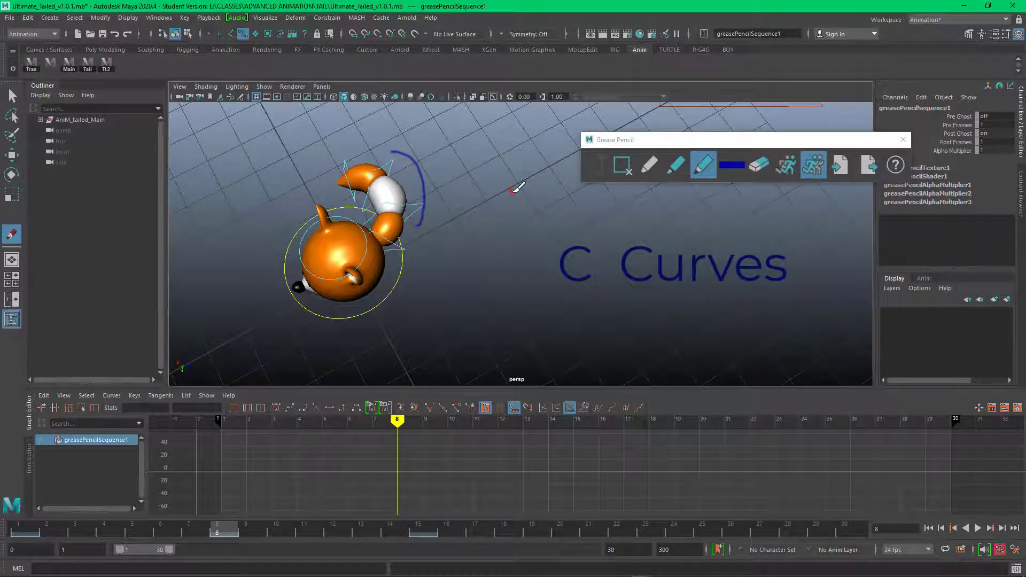
Step: Add a grease pencil frame at frame 22 and draw a C curve marking the tail's bend
key("alt+v")
left_click_drag(404, 419, 743, 411)
left_click(597, 165)
mouse_move(430, 211)
left_mouse_down()
mouse_move(452, 219)
mouse_move(466, 319)
left_mouse_up()
Step: Add a grease pencil frame at frame 30, draw an S curve beside the tail, and review the annotated cycle
key("alt+v")
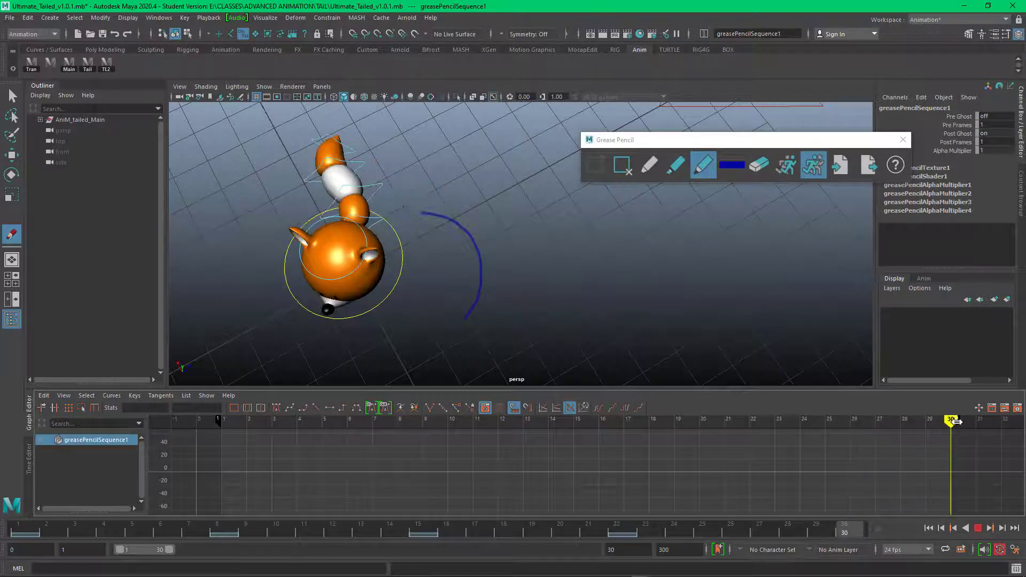
left_click(594, 168)
left_click(593, 169)
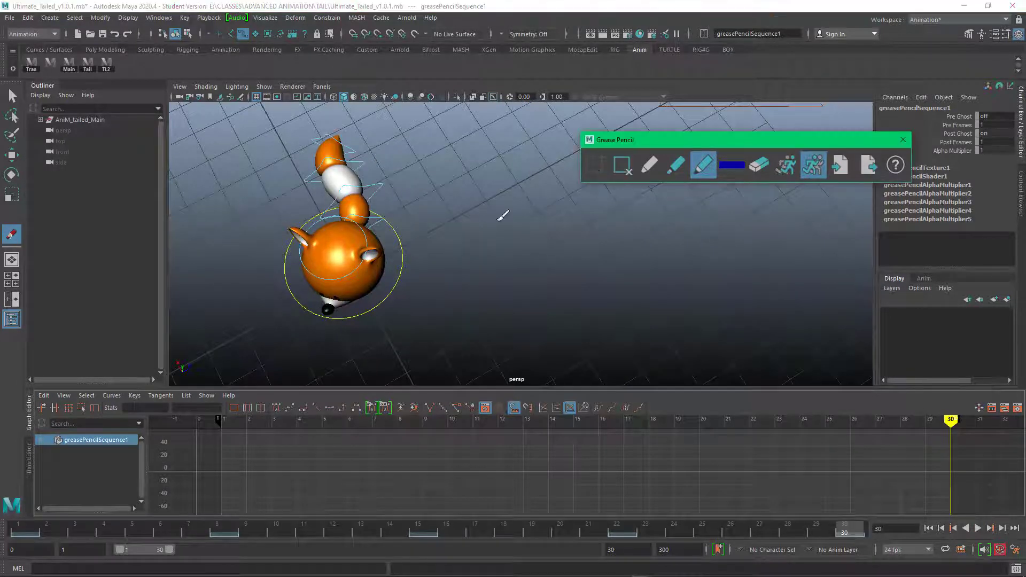
mouse_move(377, 131)
left_mouse_down()
mouse_move(403, 178)
mouse_move(395, 205)
left_mouse_up()
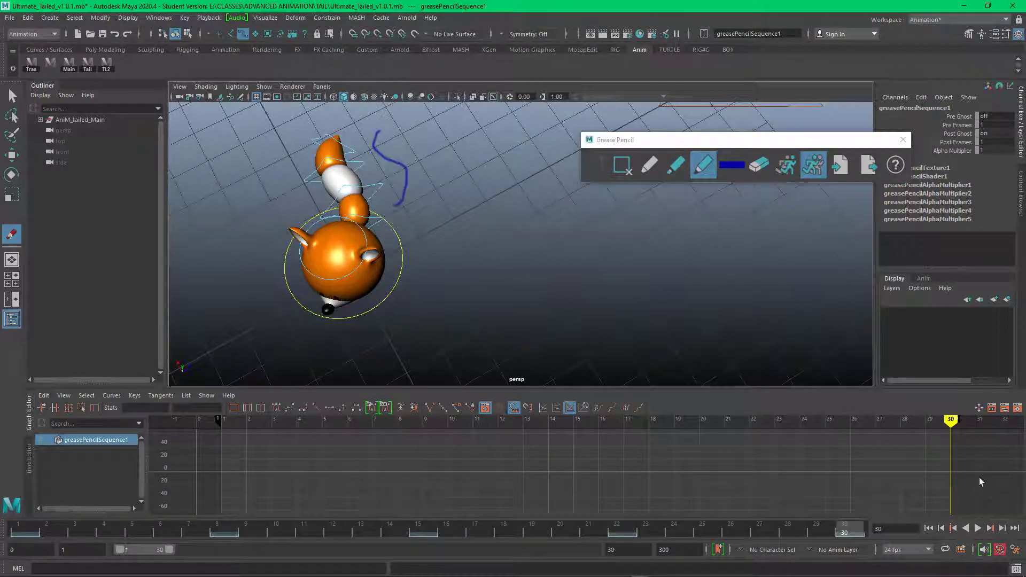
left_click(977, 529)
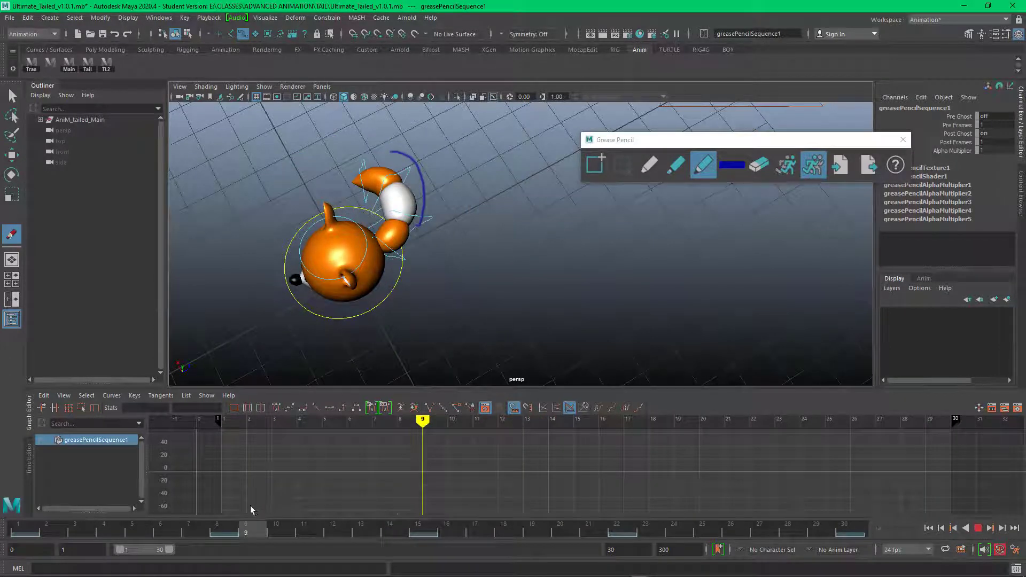
mouse_move(248, 508)
left_mouse_down()
mouse_move(420, 520)
mouse_move(517, 511)
mouse_move(944, 519)
left_mouse_up()
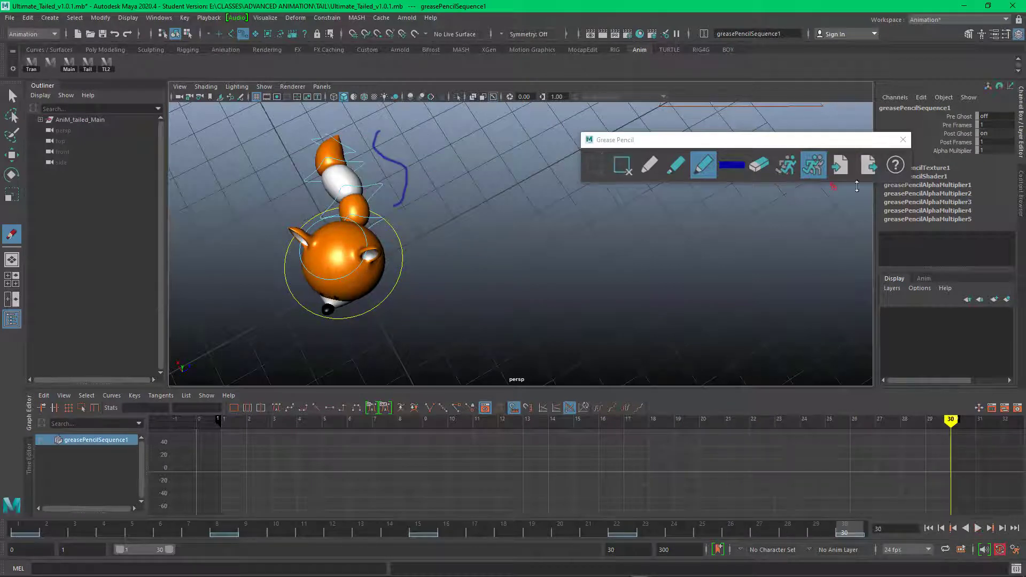
Step: Delete the grease pencil frames at 30, 22, 15, 8 and 1, and close the Grease Pencil tool
left_click(623, 165)
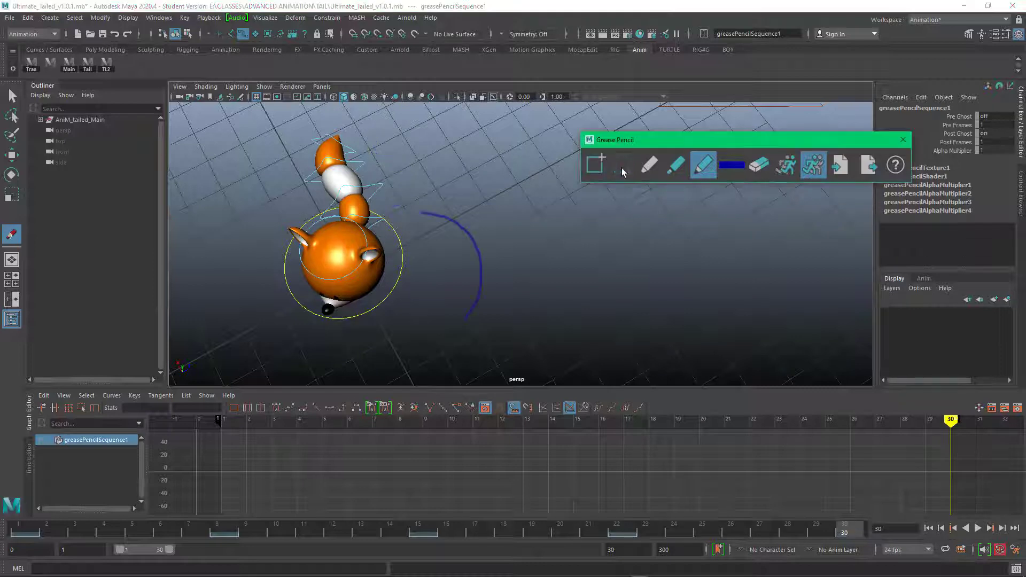
mouse_move(953, 417)
left_mouse_down()
mouse_move(344, 424)
mouse_move(399, 423)
mouse_move(244, 511)
mouse_move(221, 511)
left_mouse_up()
left_click(621, 164)
left_click(623, 164)
left_click(623, 165)
left_click(623, 165)
left_click(903, 140)
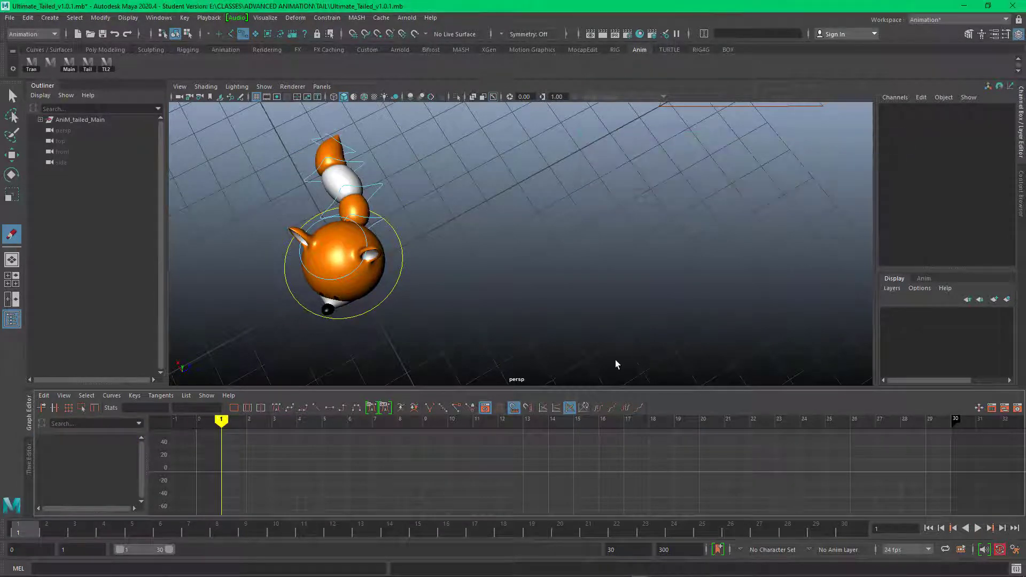
mouse_move(222, 420)
left_mouse_down()
mouse_move(300, 420)
mouse_move(221, 422)
left_mouse_up()
mouse_move(520, 294)
left_mouse_down("alt")
mouse_move(518, 274)
mouse_move(516, 286)
left_mouse_up("alt")
left_click(905, 140)
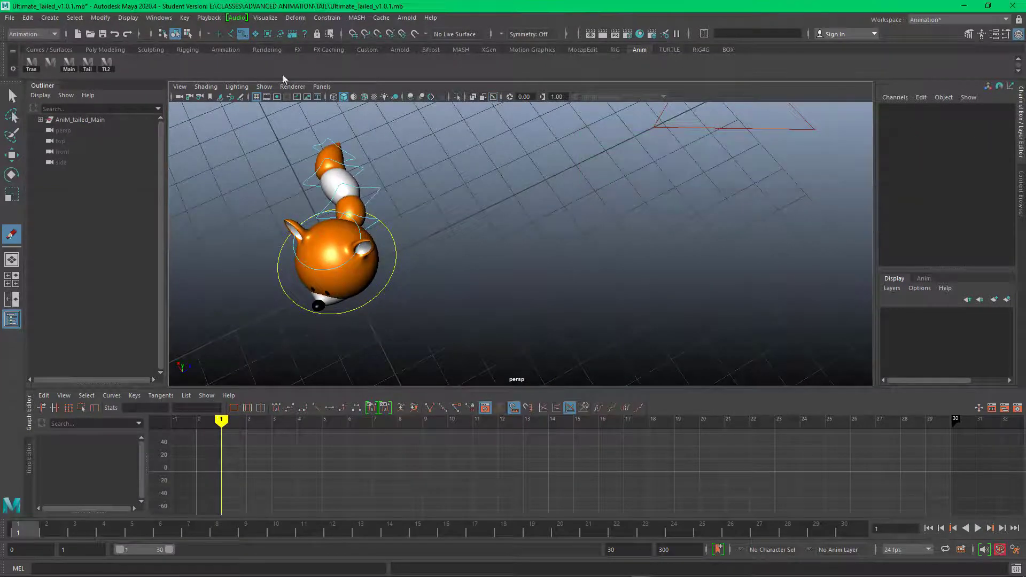
Step: Select all of the fox rig's body and tail controls and set a key at frame 1
left_click(12, 95)
left_click_drag(259, 136, 507, 327)
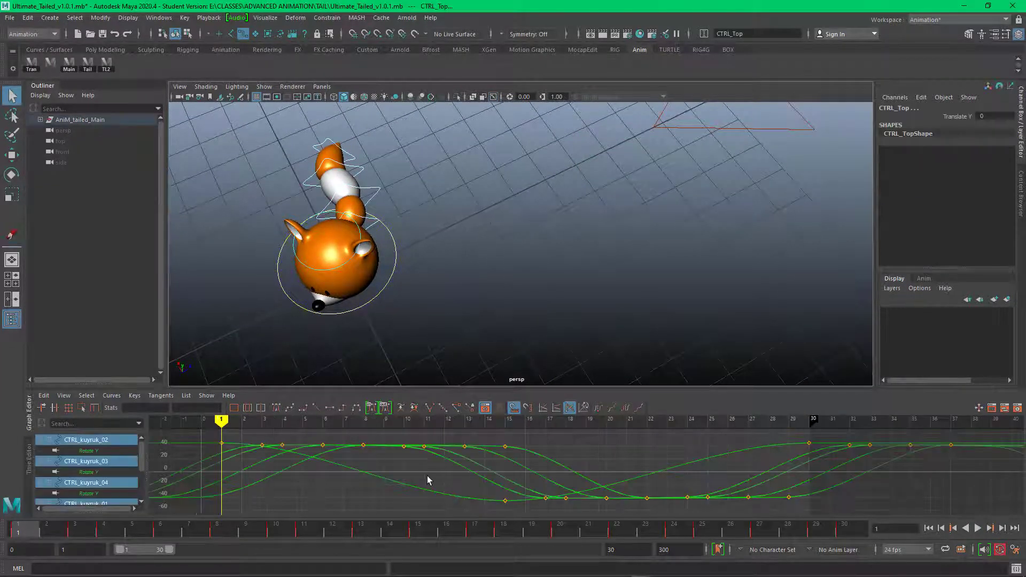
key("s")
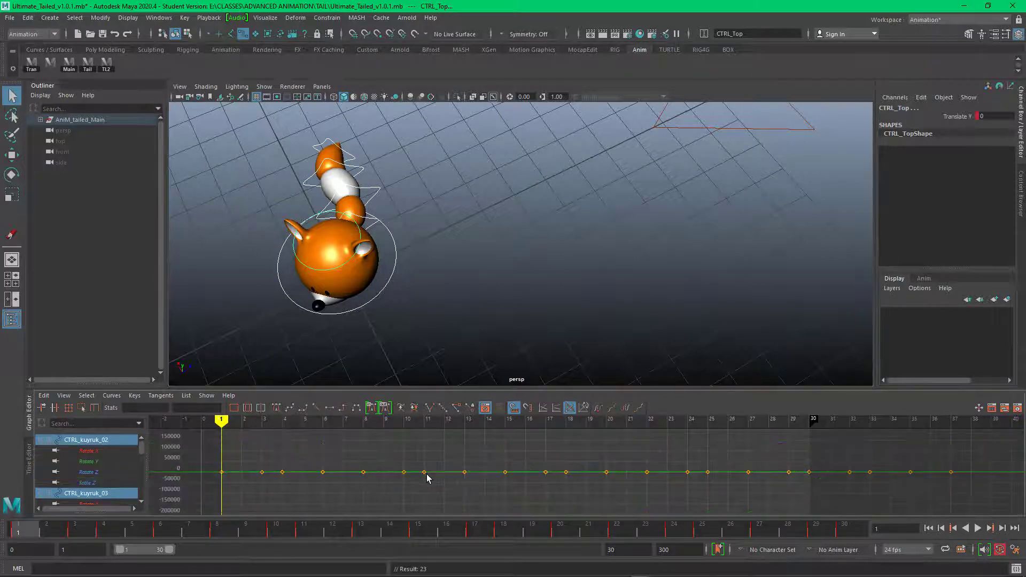
Step: Key all the fox rig's body and tail controls at frame 30 and at the original pose frames 22, 15 and 8
left_click_drag(19, 528, 864, 530)
key("s")
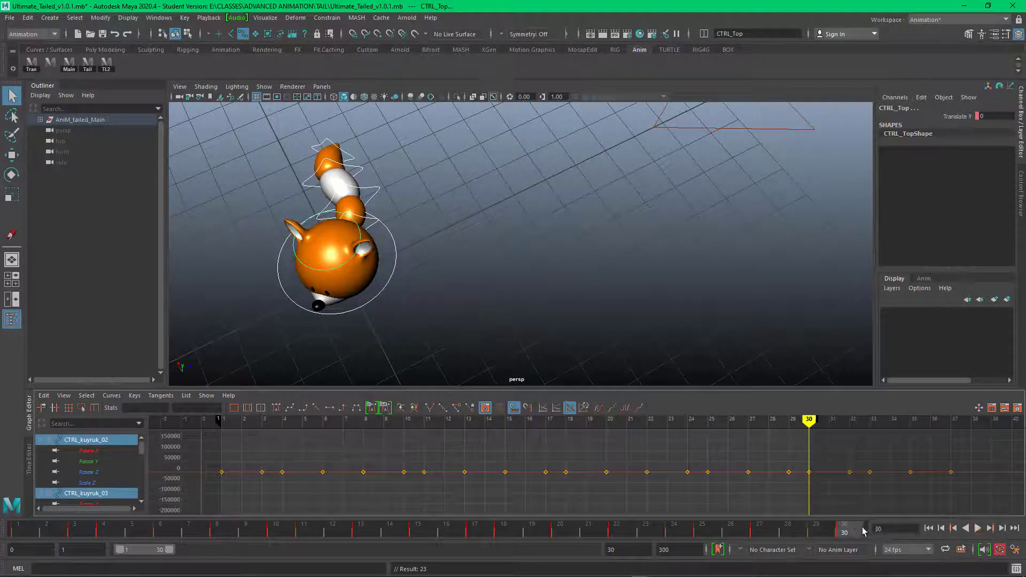
left_click_drag(273, 187, 457, 324)
left_click_drag(850, 534, 218, 531)
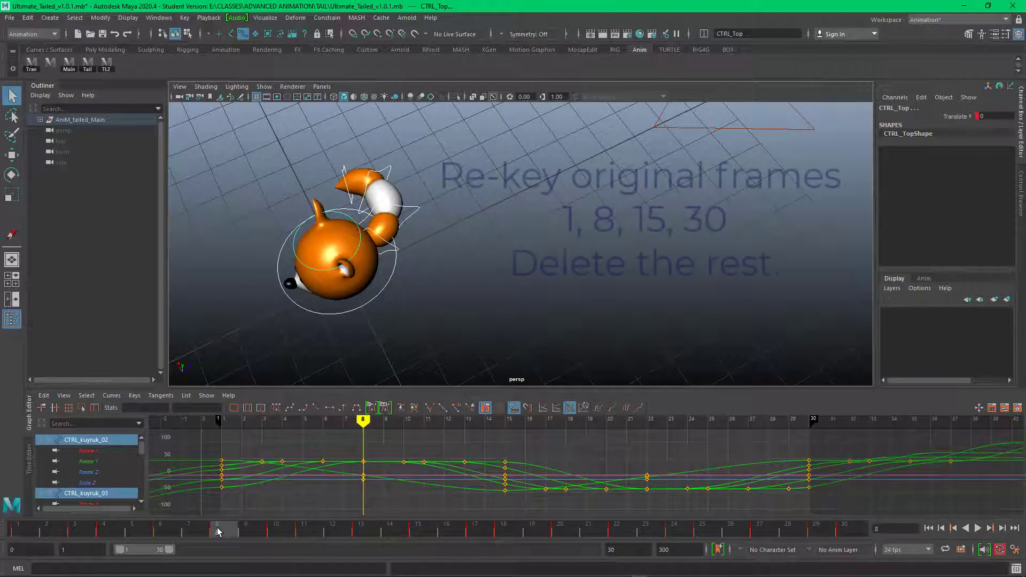
Step: Delete all in-between keys around frames 1, 8, 15, 22 and 30, including those beyond frame 30, and play back the cycle
left_click_drag(232, 435, 338, 504)
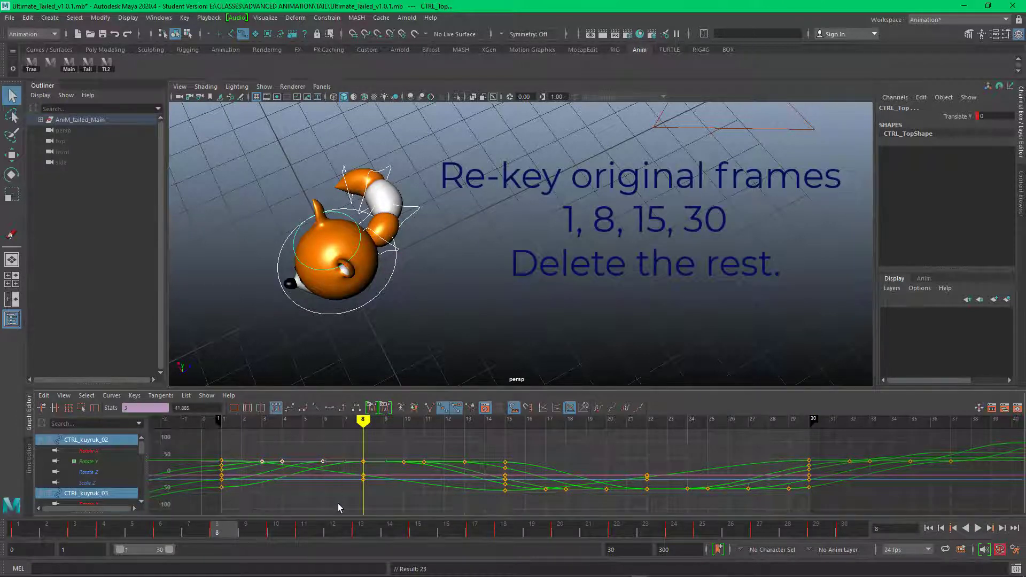
key("Delete")
left_click_drag(382, 431, 482, 511)
key("Delete")
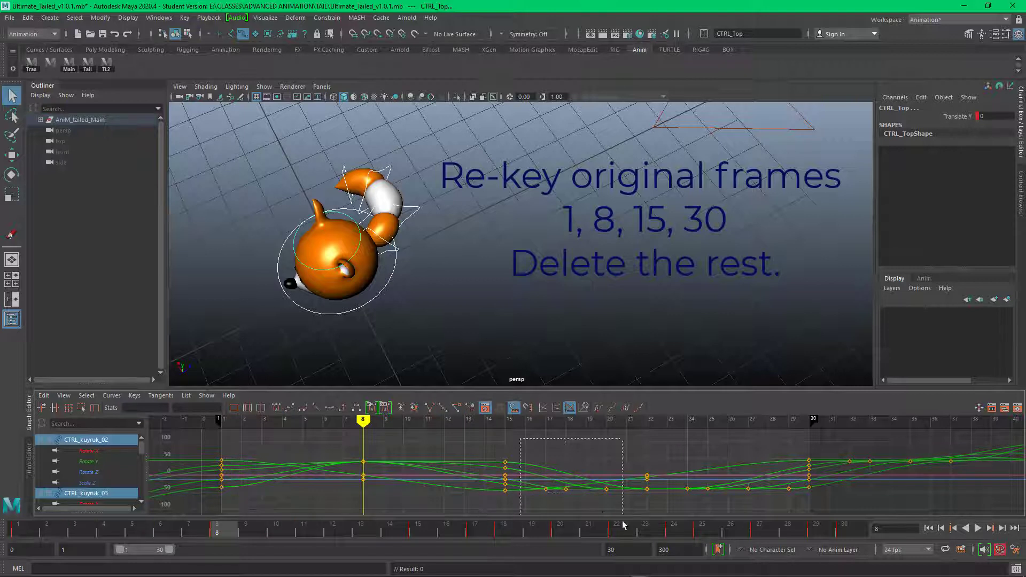
left_click_drag(623, 525, 623, 525)
key("Delete")
left_click_drag(671, 439, 794, 515)
key("Delete")
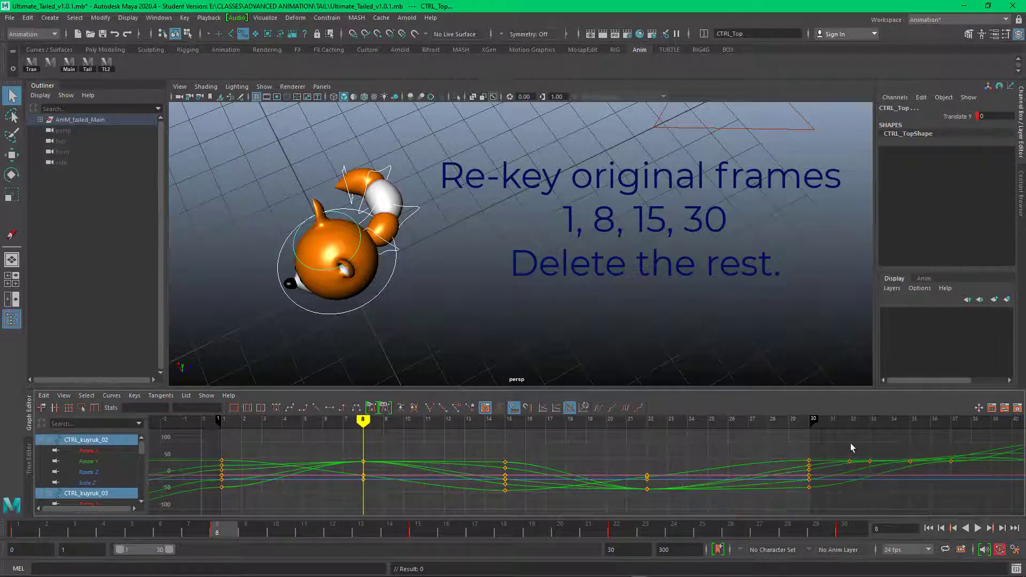
left_click_drag(837, 433, 1015, 511)
key("Delete")
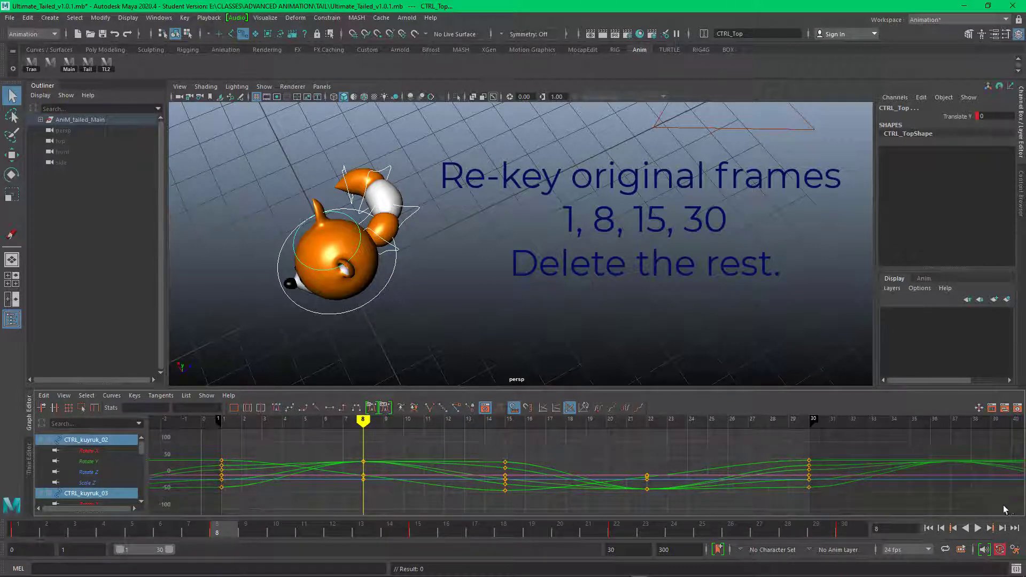
left_click(978, 528)
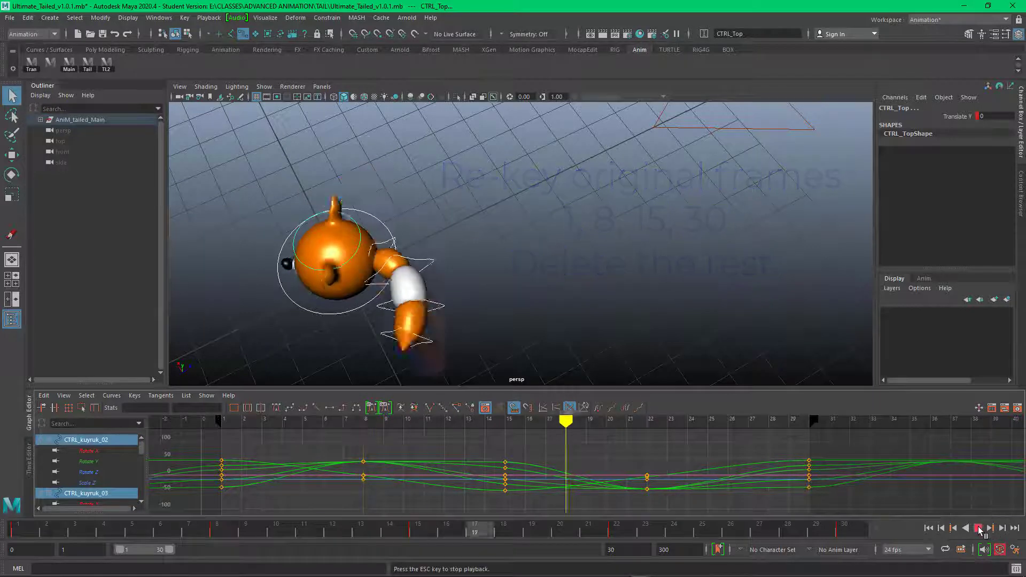
left_click(979, 529)
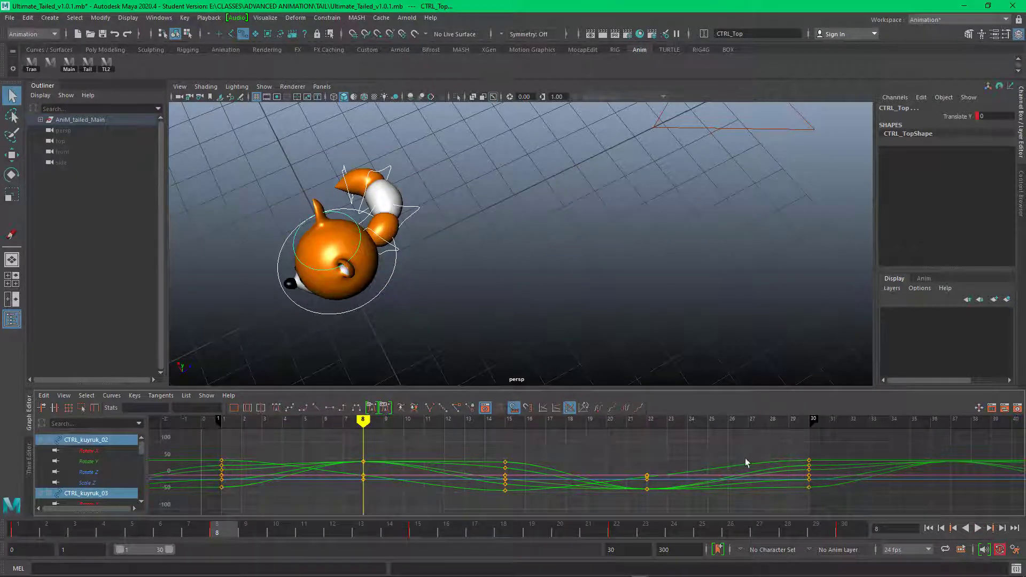
Step: Set CTRL_kuyruk_02's Rotate Y curve to cycle with offset before and after its keys, and slope its tangents upward at frames 30 and 1
left_click(414, 216)
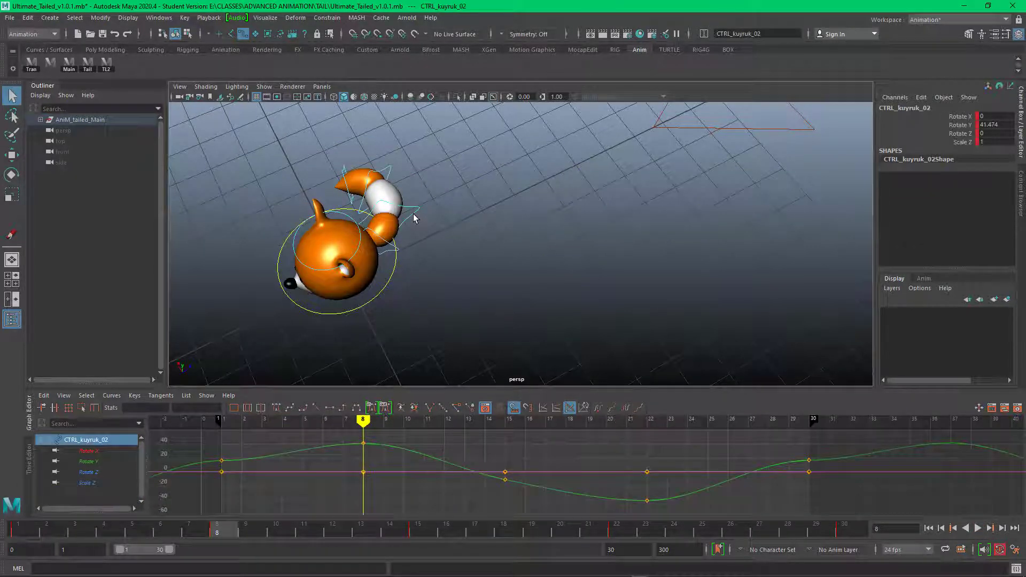
left_click(572, 490)
left_click(639, 408)
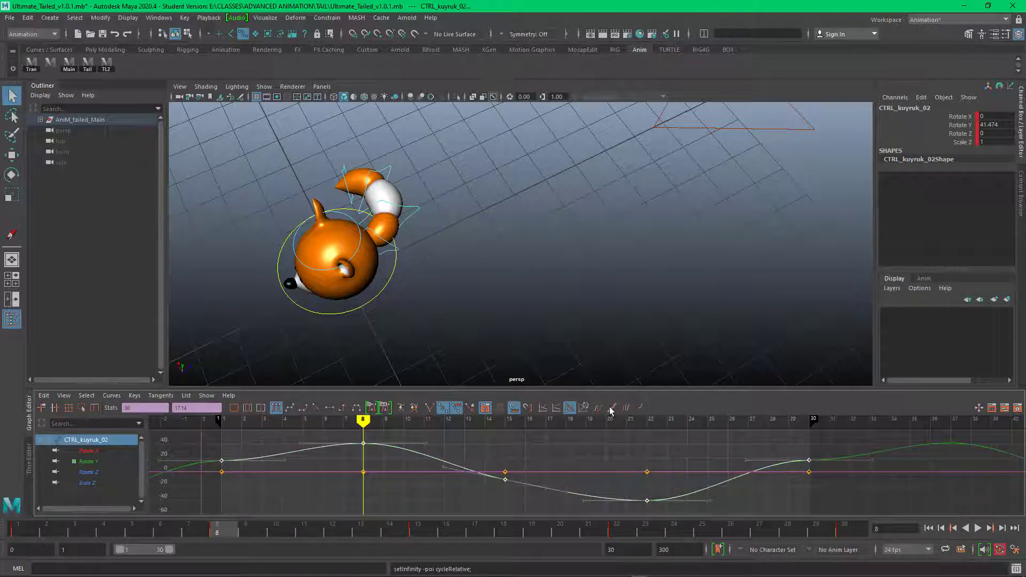
left_click(866, 456)
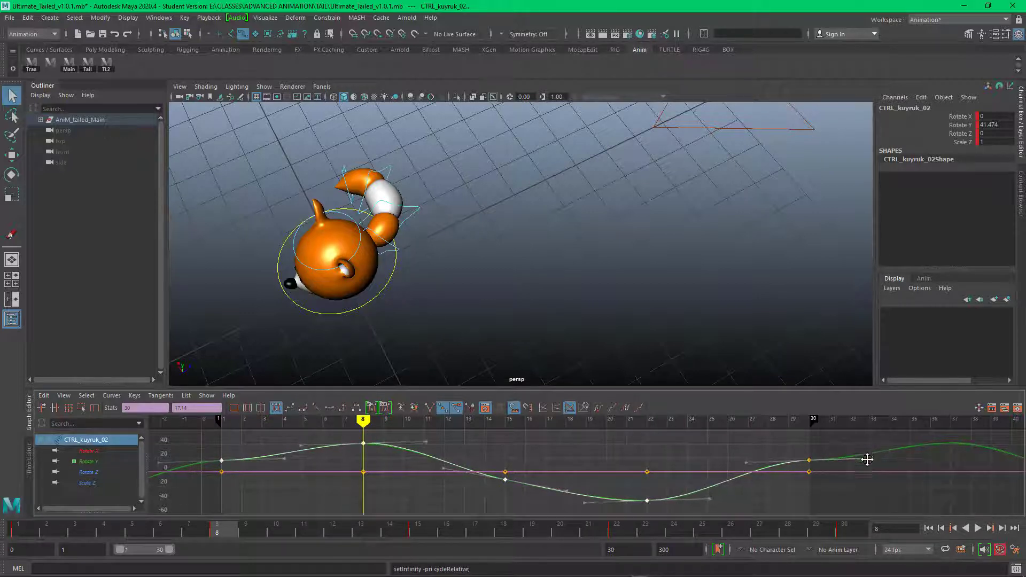
left_click(811, 461)
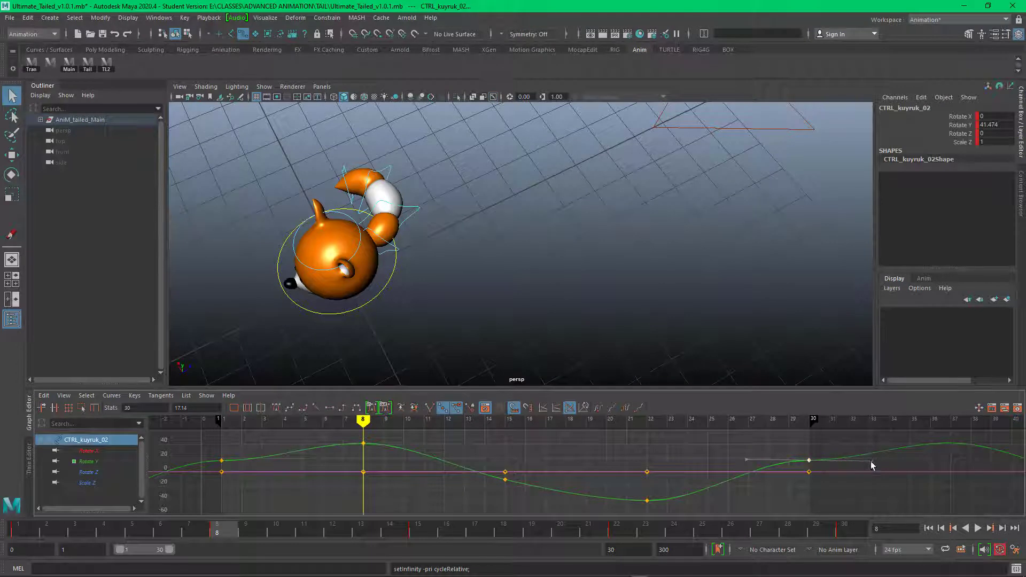
left_click(221, 462)
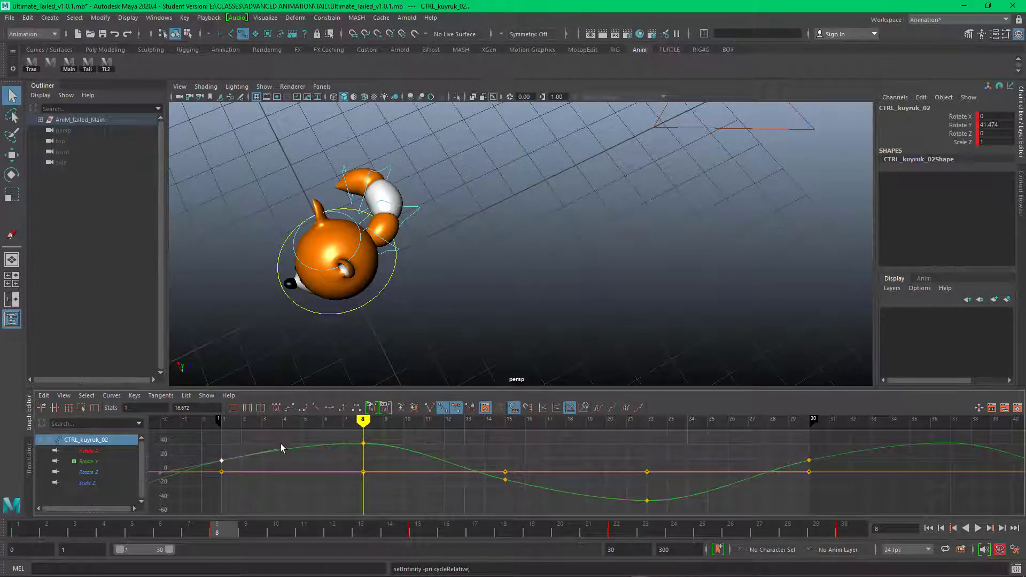
Step: Set the pre- and post-infinity of CTRL_kuyruk_01's Rotate Y curve to Cycle
left_click(388, 254)
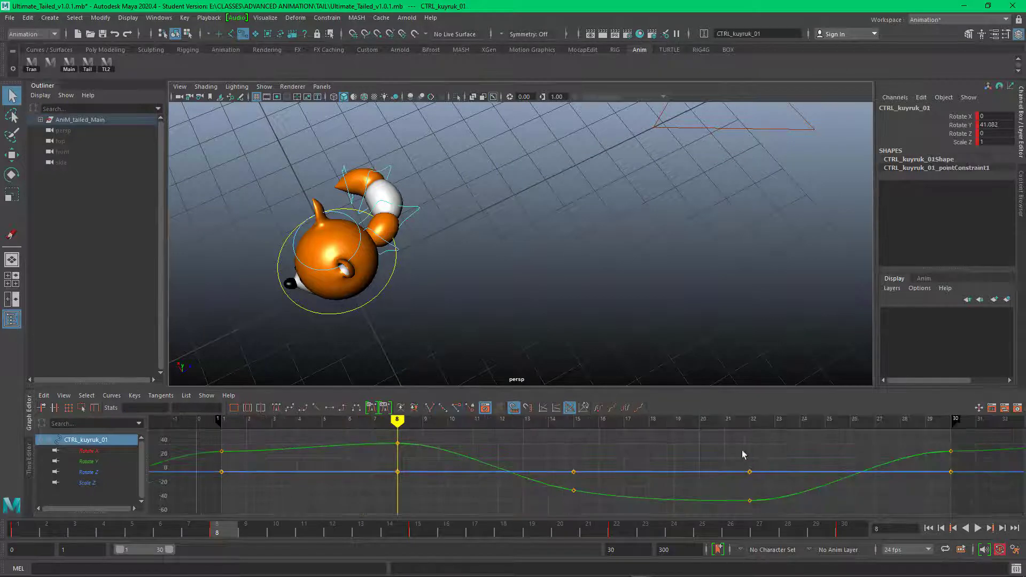
left_click_drag(879, 442, 918, 460)
left_click(598, 408)
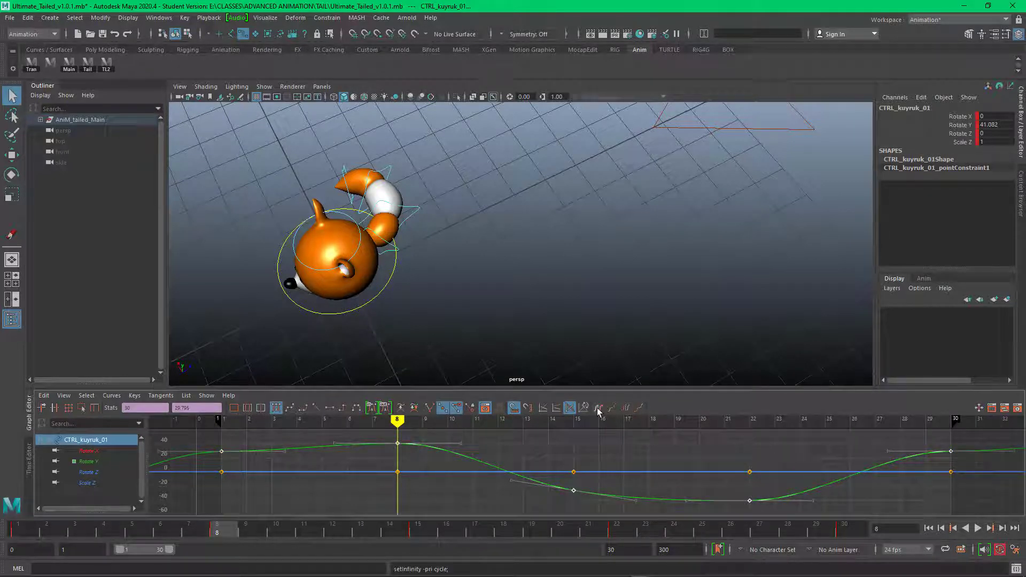
left_click(626, 409)
Step: Slope CTRL_kuyruk_01's Rotate Y tangents upward at frames 30 and 1, and switch its pre- and post-infinity to cycle with offset
left_click(889, 454)
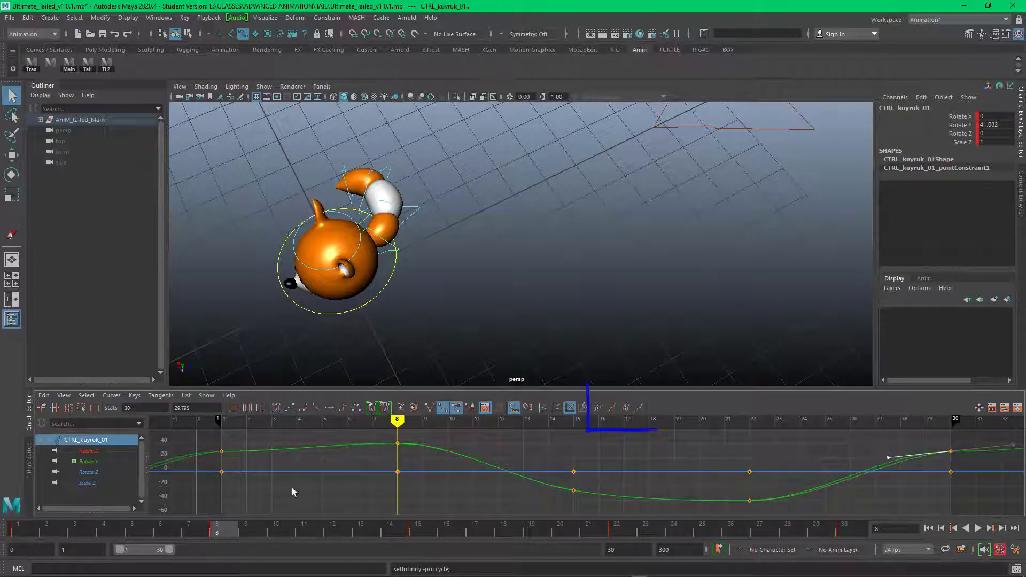
left_click(222, 451)
left_click(284, 448)
left_click_drag(284, 448, 284, 439)
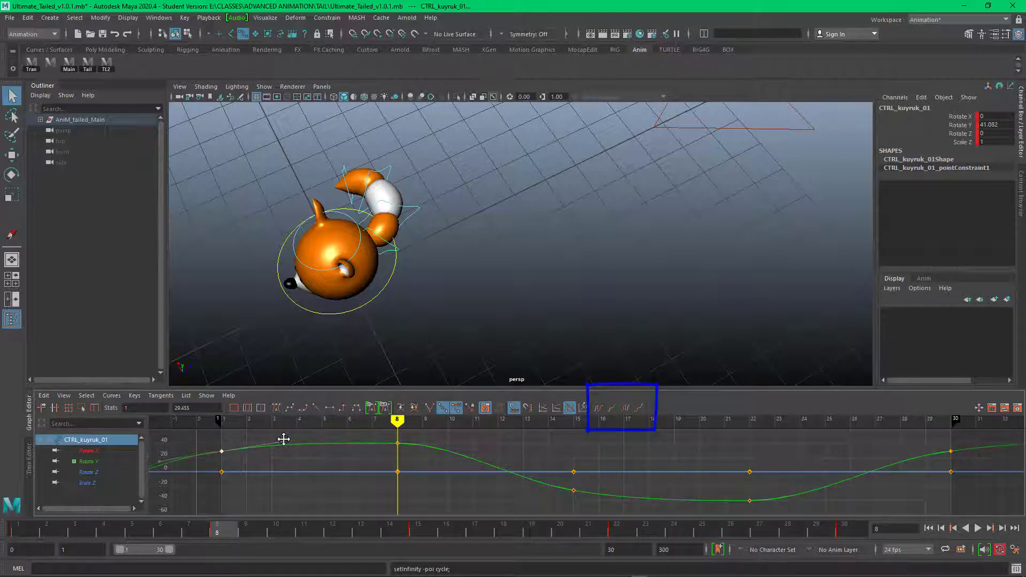
left_click(612, 408)
left_click(639, 409)
Step: Steepen the tangents of CTRL_kuyruk_03's Rotate Y curve at frames 30 and 1 so they slope upward through both end keys
left_click(415, 200)
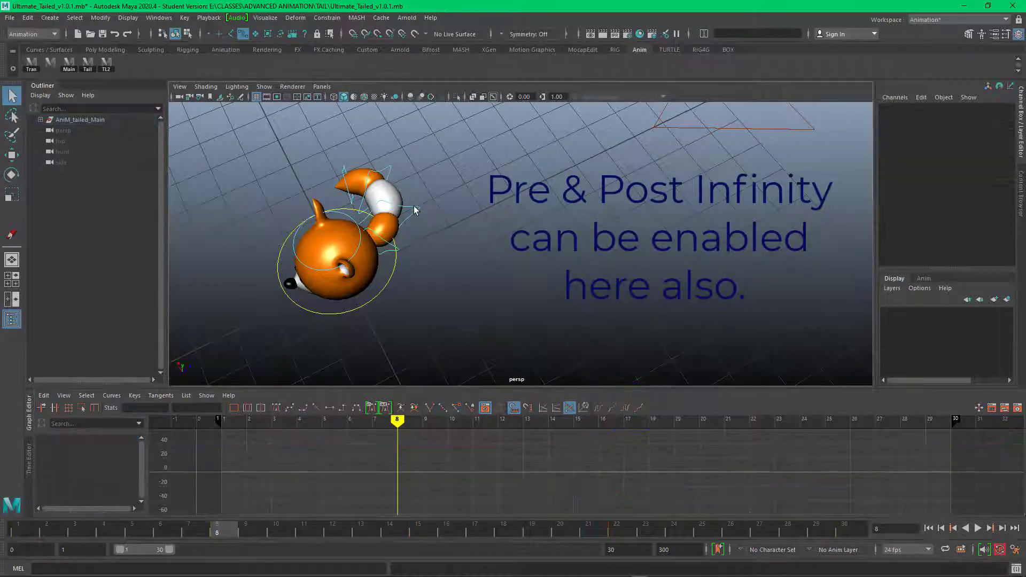
left_click(412, 207)
left_click(389, 168)
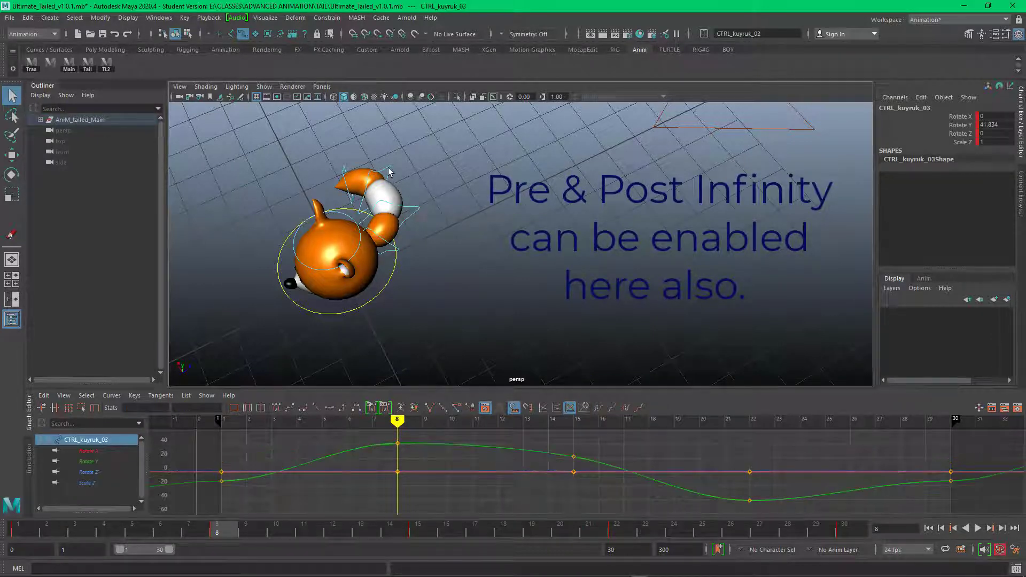
left_click(951, 481)
left_click_drag(1011, 480, 999, 465)
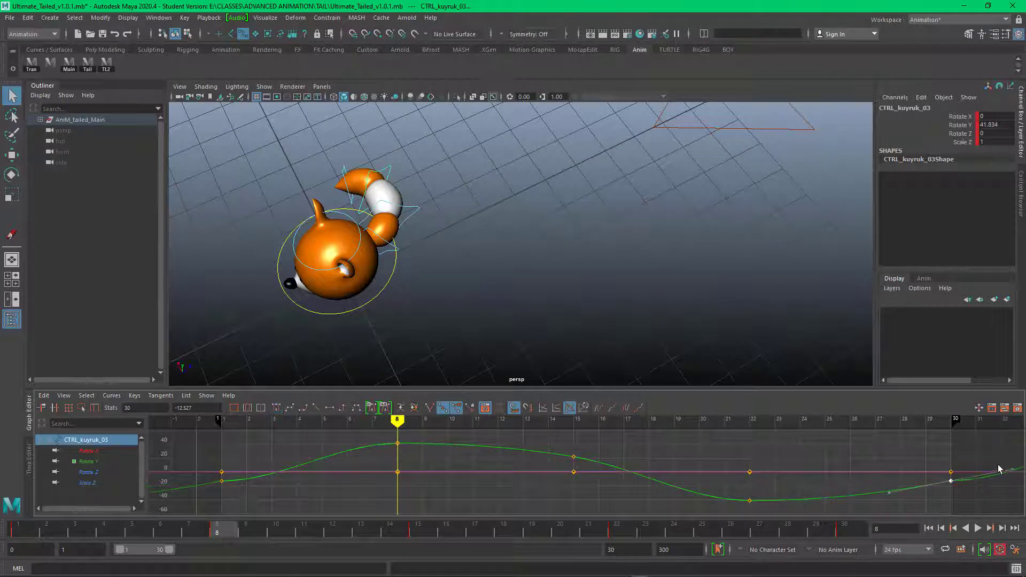
left_click(223, 482)
left_click_drag(284, 480, 281, 464)
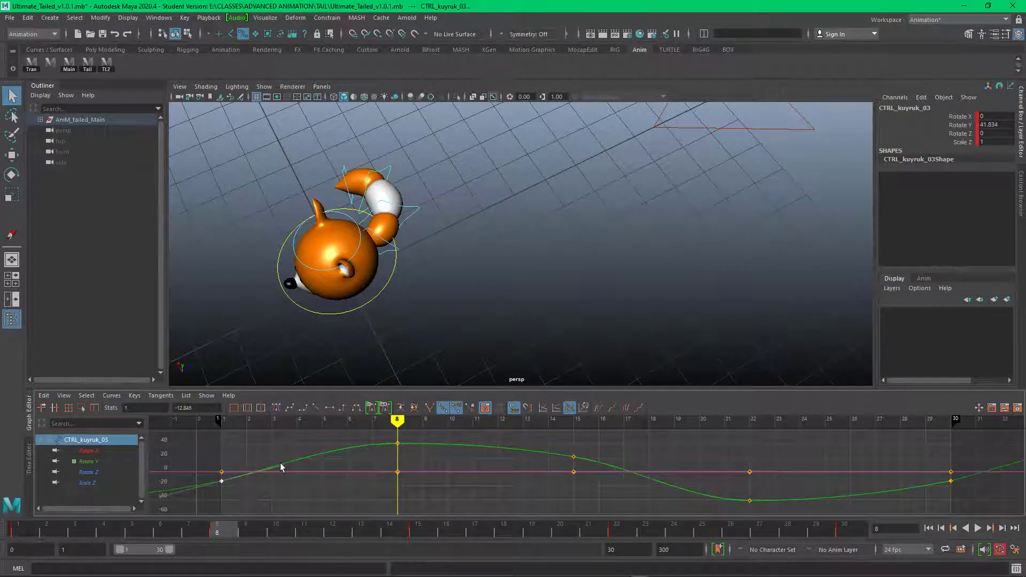
Step: Check the rotation curves of CTRL_kuyruk_04 and CTRL_Main, and play back the looping animation
left_click(342, 170)
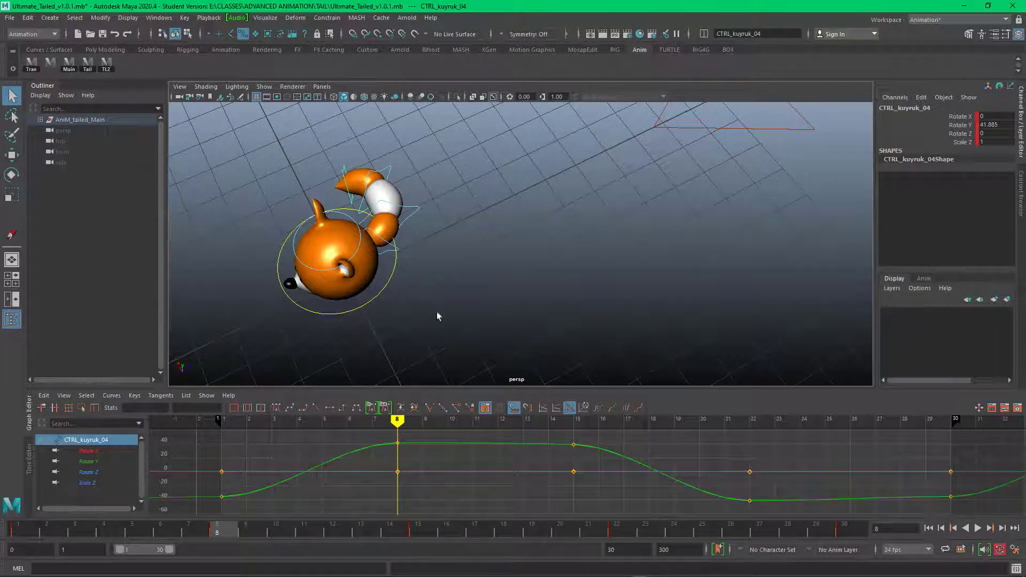
left_click_drag(374, 282, 389, 313)
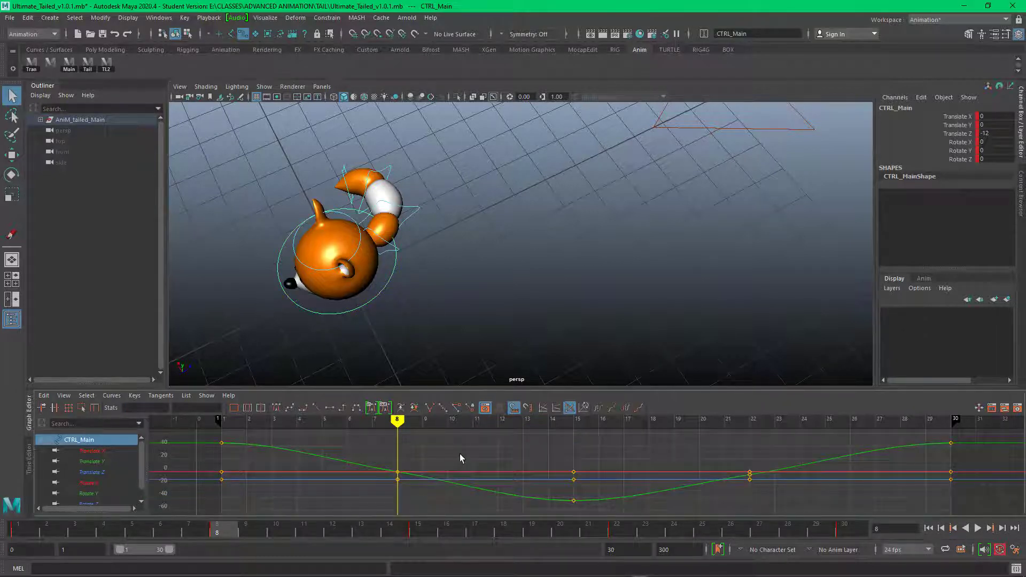
left_click(785, 325)
left_click(979, 528)
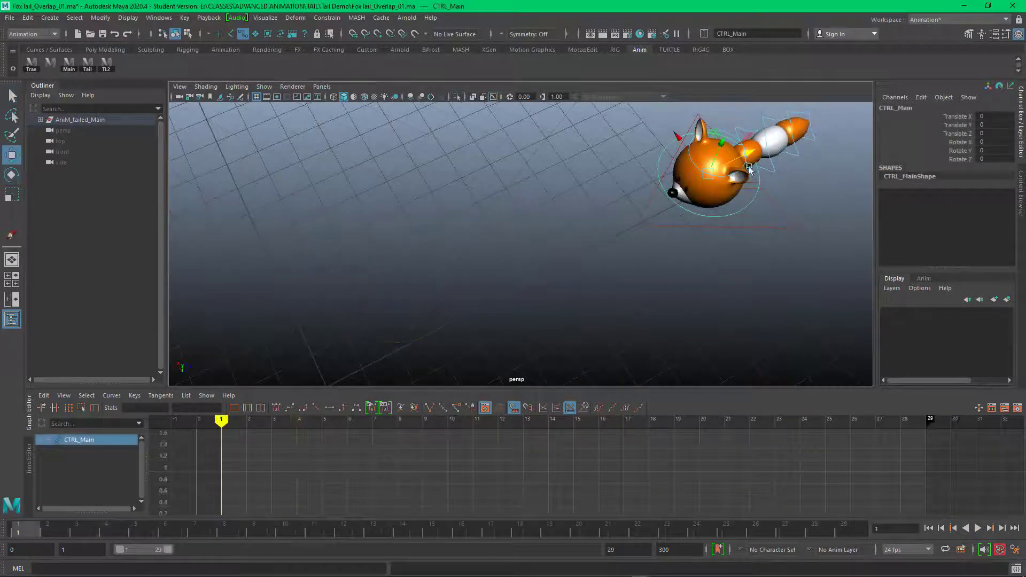
Step: Try moving the fox's main control to a Translate Z of 12 in the FoxTail_Overlap_01 scene
middle_click_drag(621, 200, 1004, 134)
left_click(1004, 133)
type("12")
key("Return")
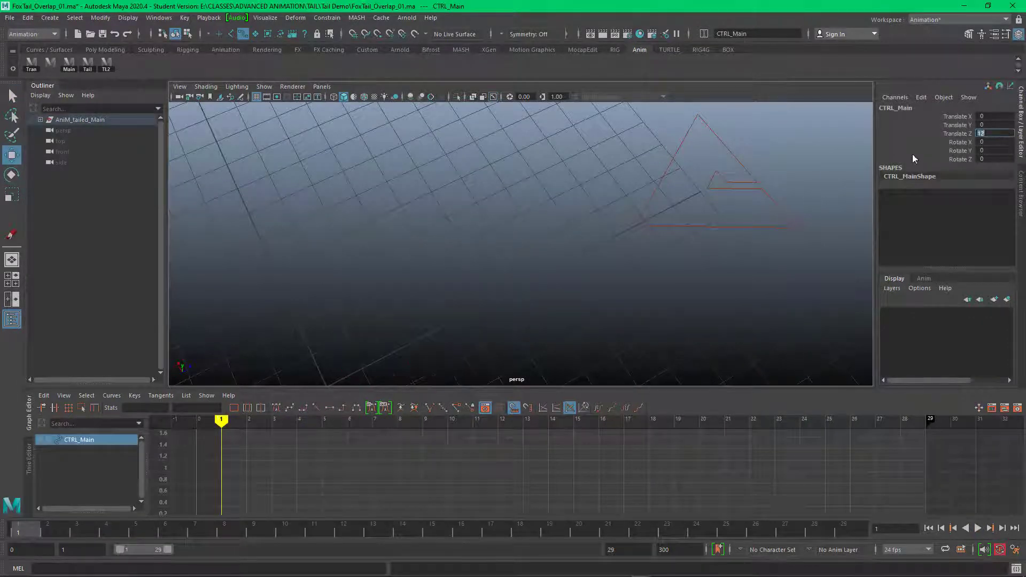
right_click_drag(601, 199, 359, 168, "alt")
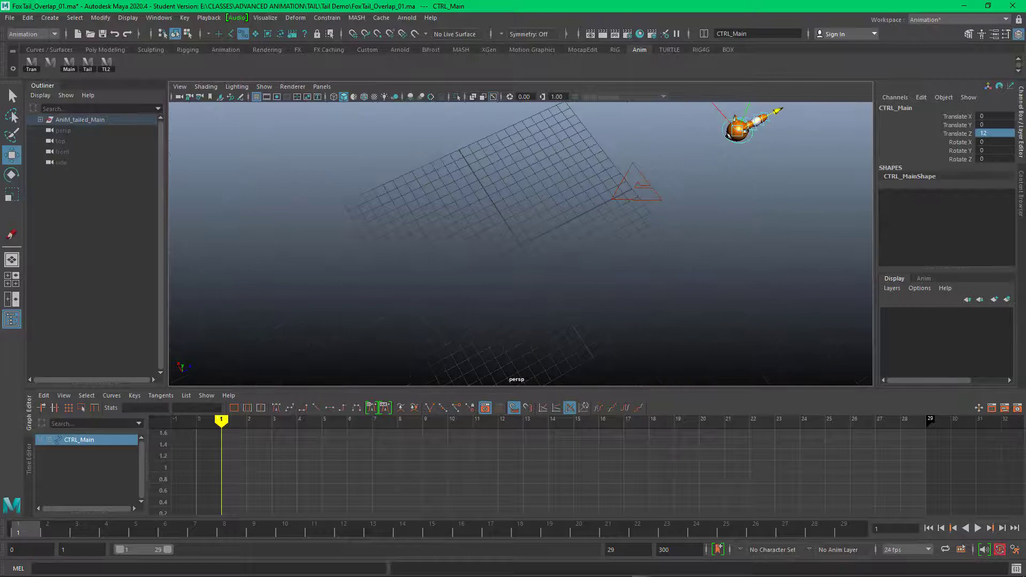
Step: Set the main control's Translate Z to -12 and frame the fox from above in the perspective view
left_click(999, 135)
type("-12")
key("Return")
left_click(711, 218)
left_click_drag(711, 218, 752, 262, "alt")
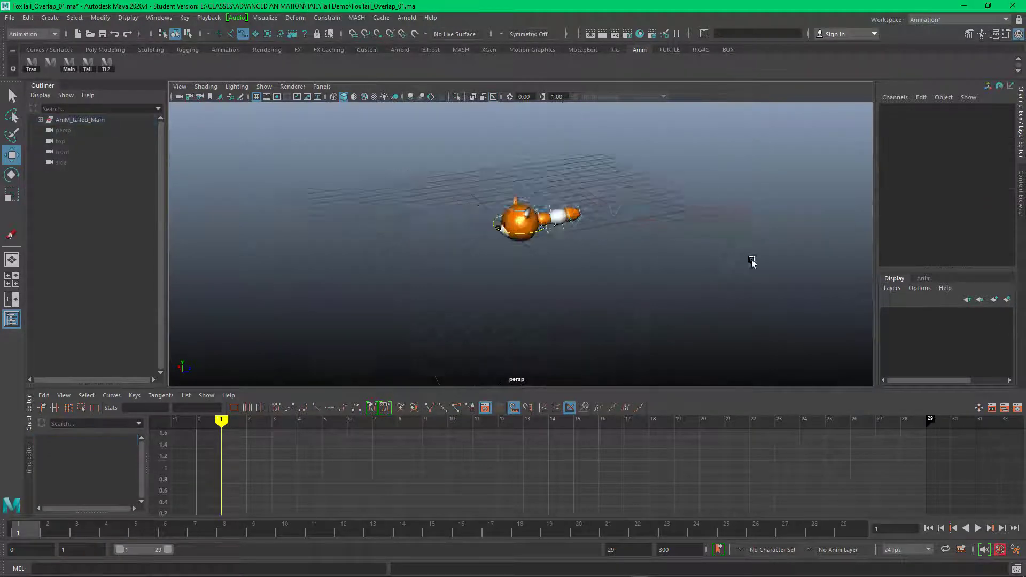
right_click_drag(752, 261, 600, 285, "alt")
left_click_drag(599, 285, 619, 266, "alt")
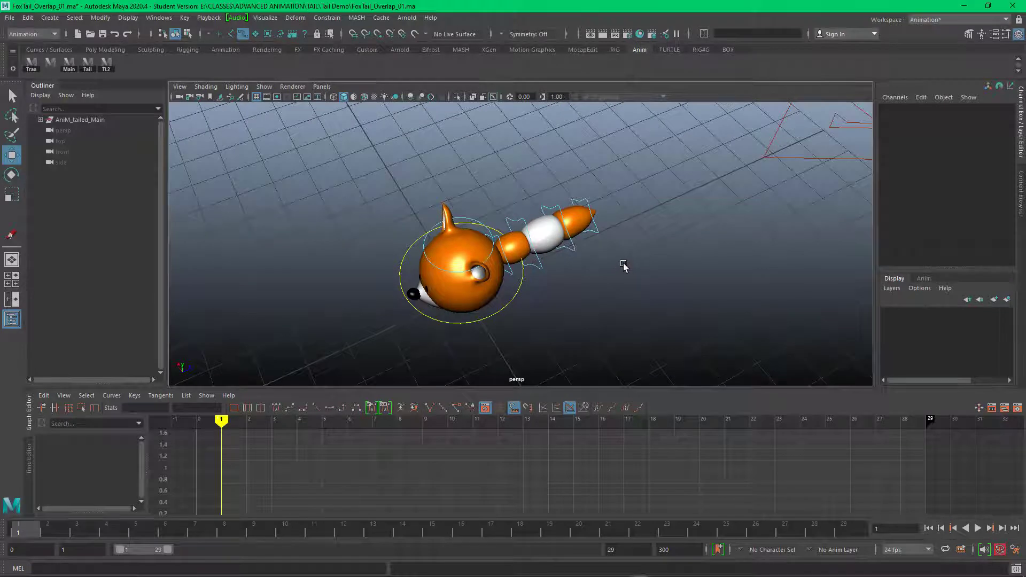
Step: Rotate the fox's main control to a Rotate Y of 45 and key only that channel at frame 1
left_click(510, 290)
key("e")
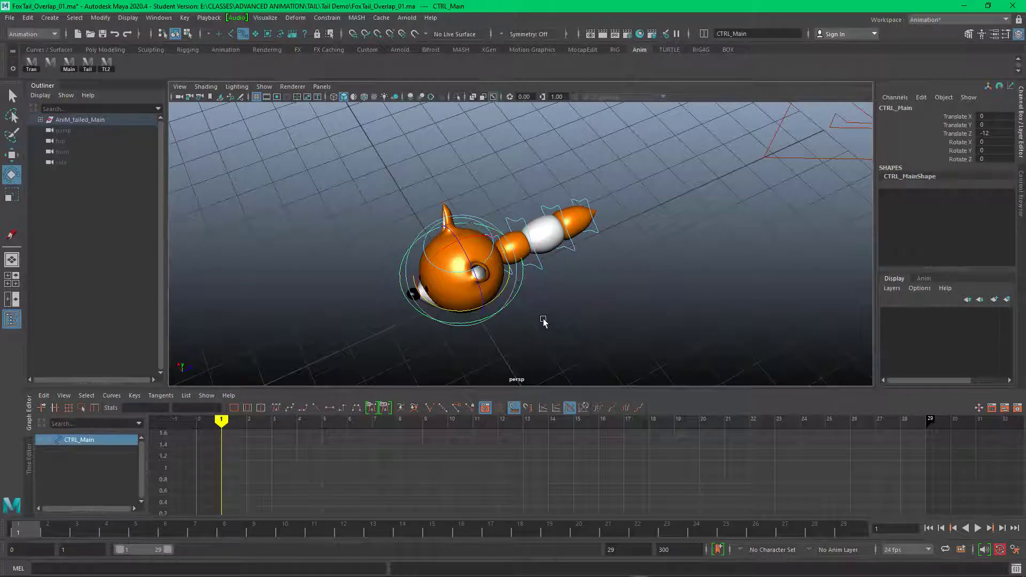
left_click_drag(496, 300, 573, 254)
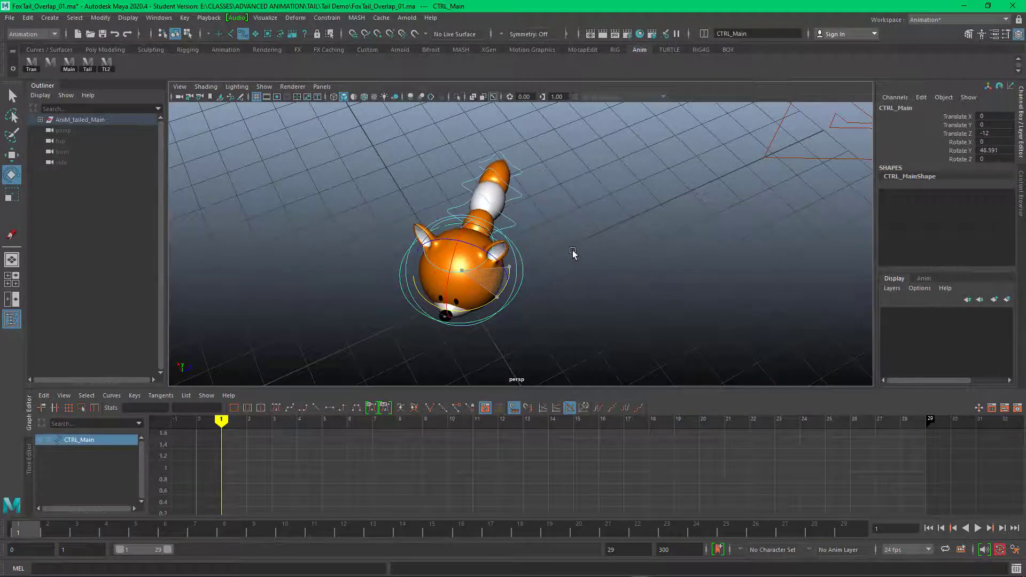
left_click(999, 151)
type("45")
key("Return")
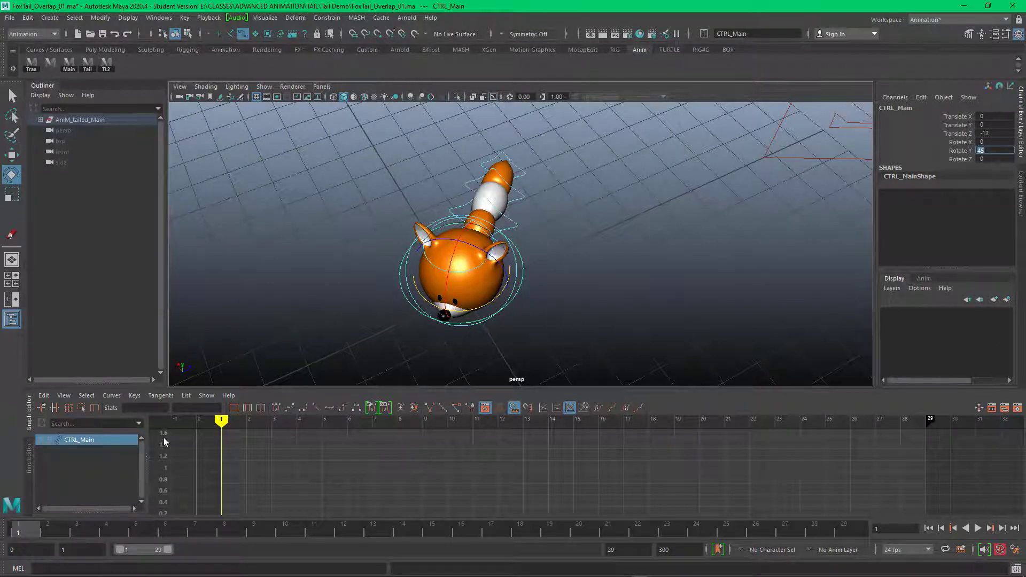
right_click(961, 151)
left_click(950, 170)
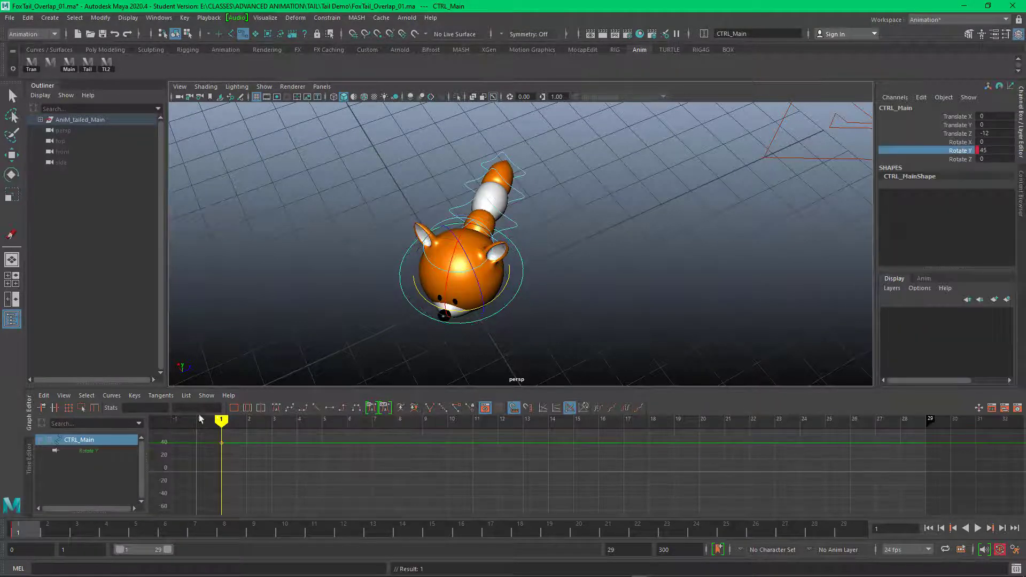
Step: Extend the playback range to frame 30 and key the main control's Rotate Y of 45 at frame 30
left_click_drag(45, 534, 844, 534)
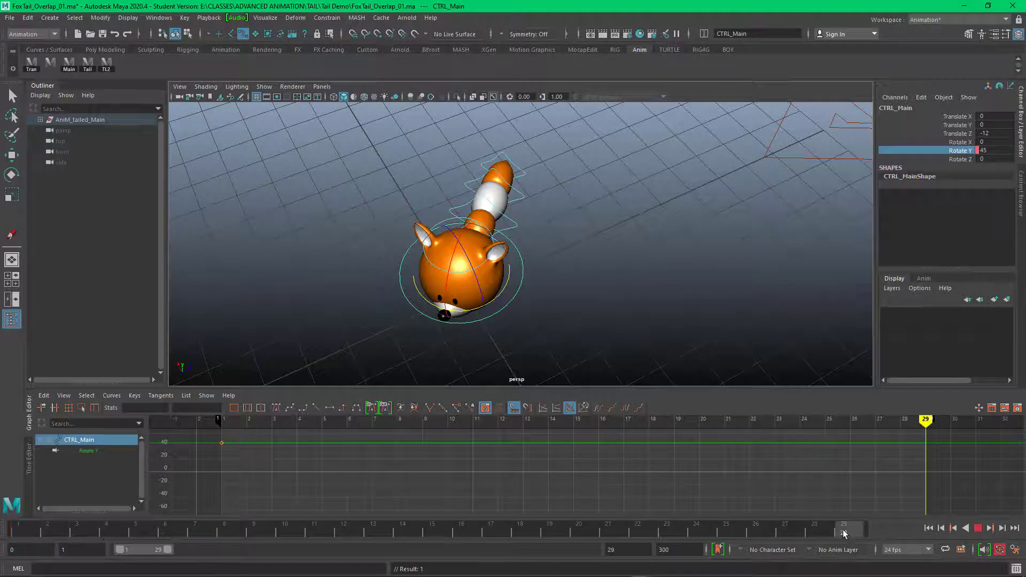
mouse_move(926, 421)
left_mouse_down()
mouse_move(905, 422)
mouse_move(955, 421)
left_mouse_up()
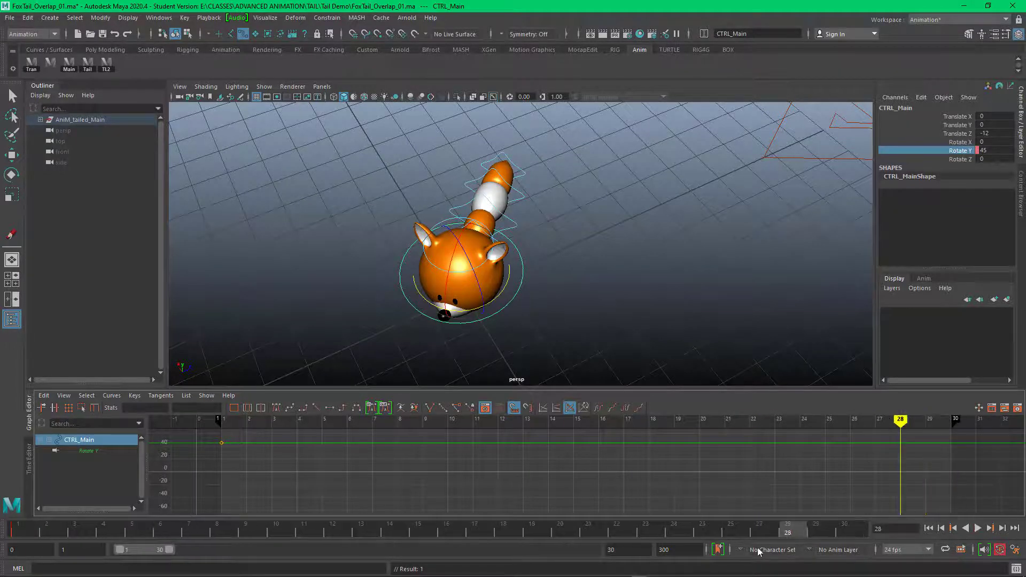
mouse_move(78, 532)
left_mouse_down()
mouse_move(48, 531)
mouse_move(851, 531)
left_mouse_up()
right_click(963, 151)
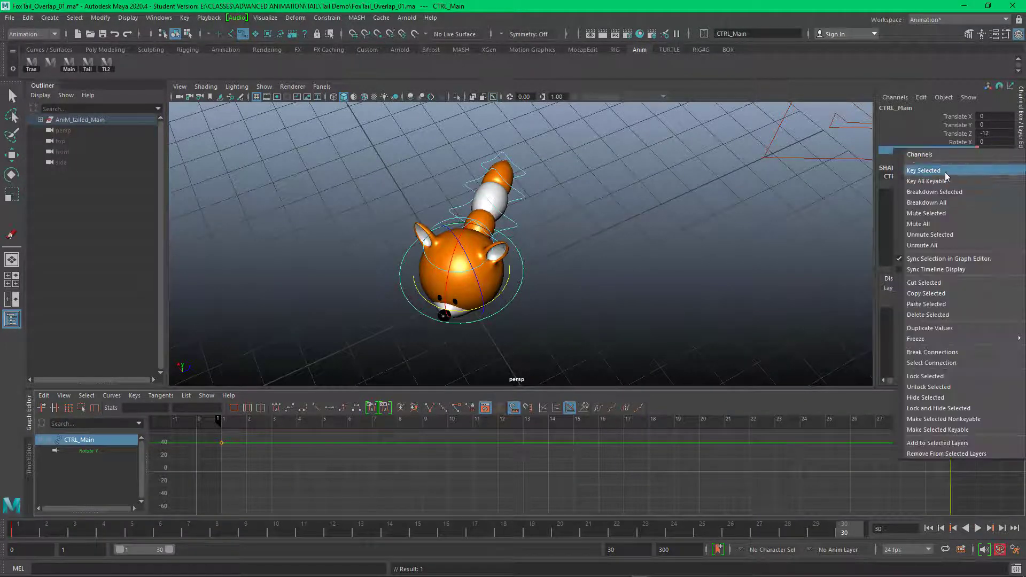
left_click(946, 172)
Step: Insert a key at frame 15 on the main control's Rotate Y curve and set its value to -45
key("alt+v")
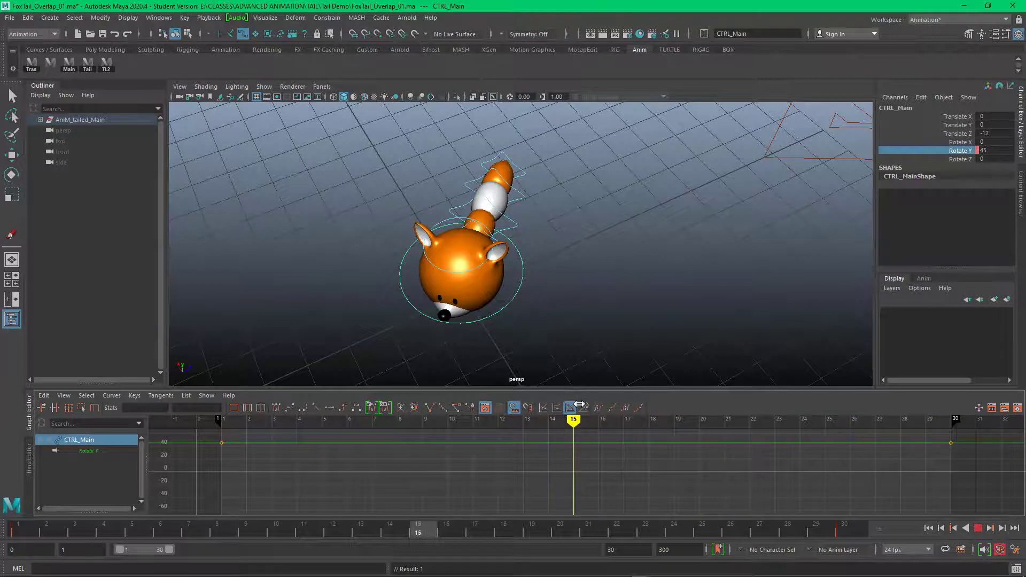
key("alt+v")
key("q")
key("i")
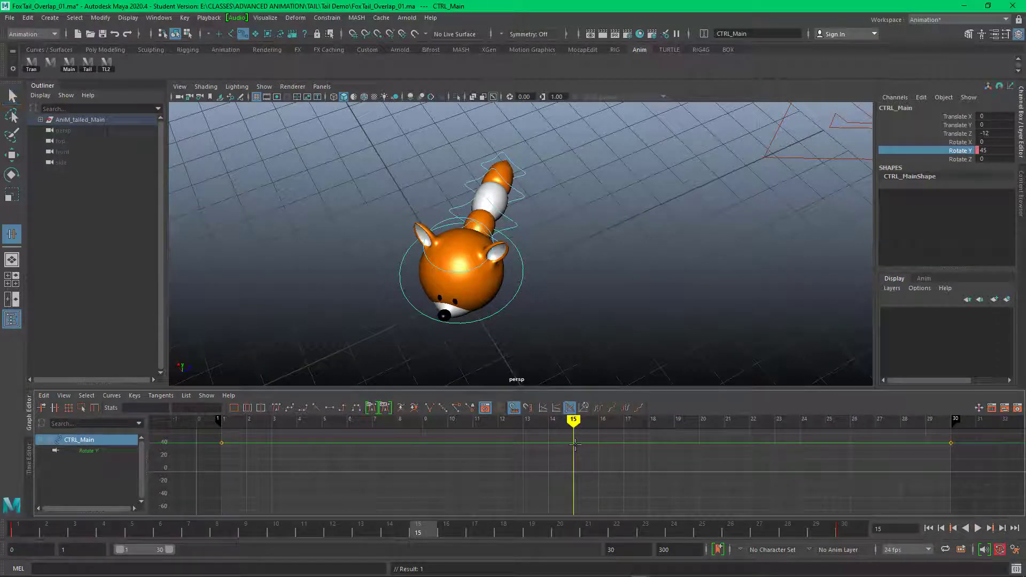
key("i")
left_click(573, 443)
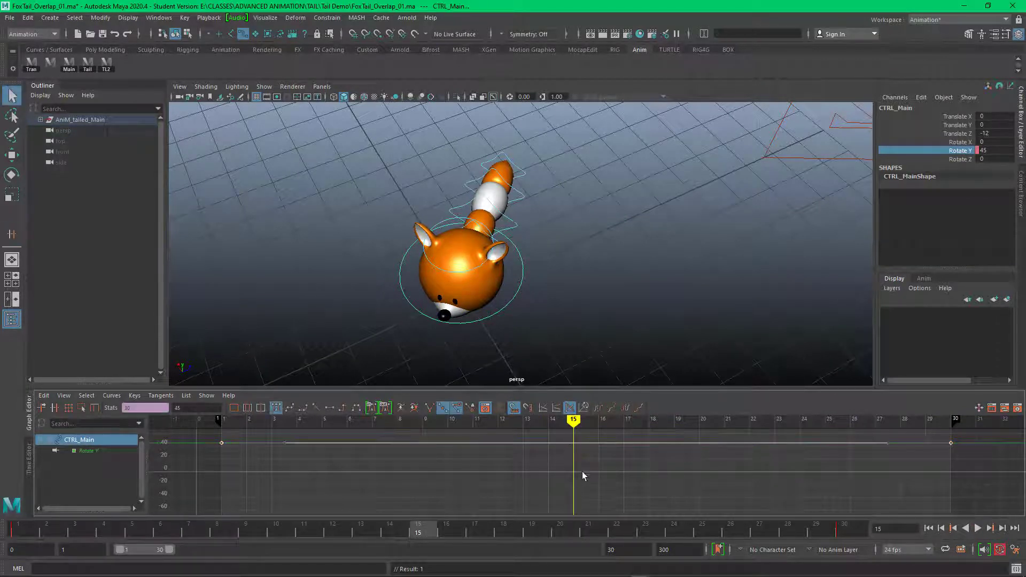
key("i")
middle_click(573, 443)
key("q")
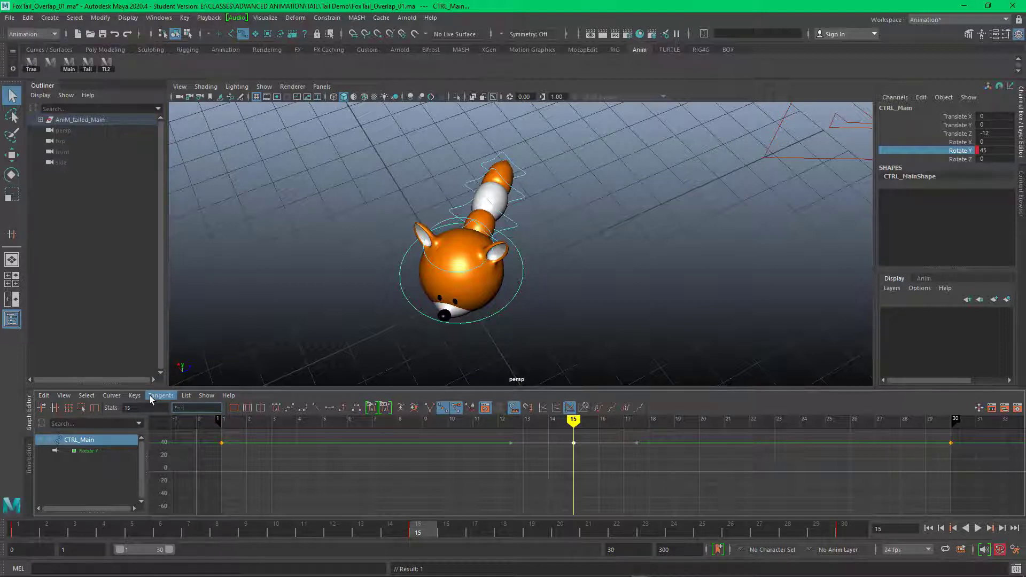
type("-45")
key("Return")
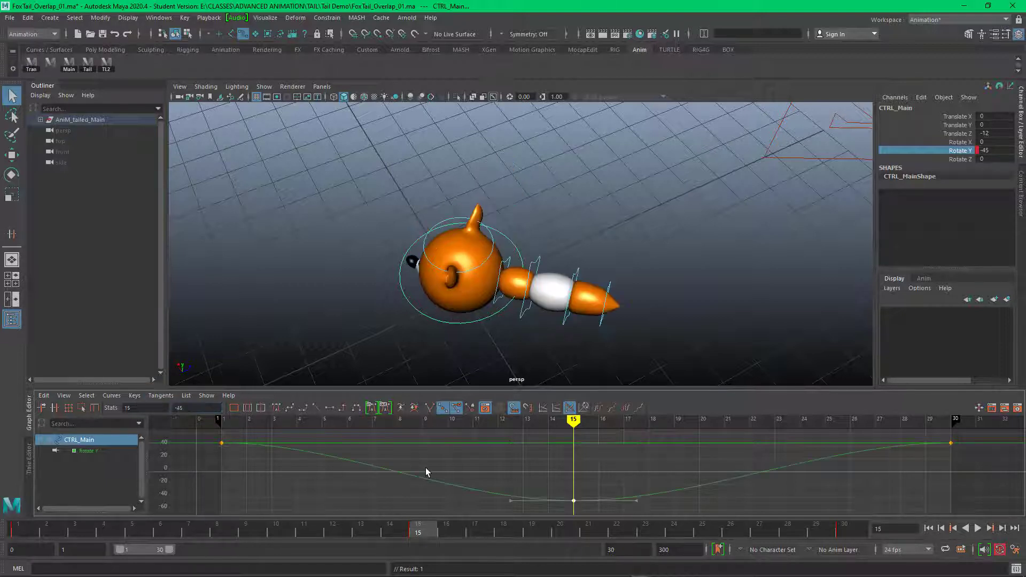
Step: Preview the body swing from frame 1 to 30 and check the main control's Rotate Y curve
key("alt+v")
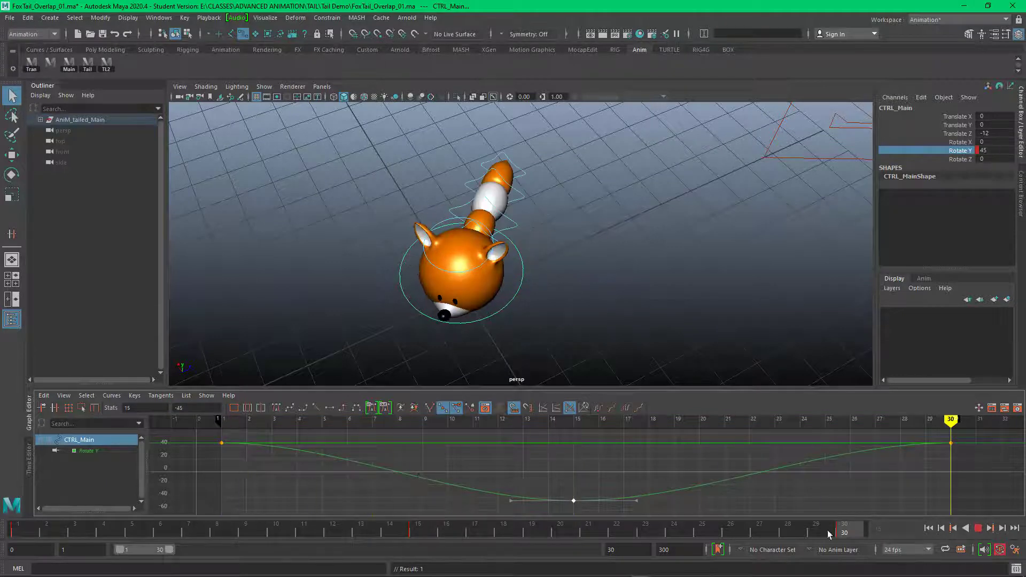
key("alt+v")
left_click(642, 324)
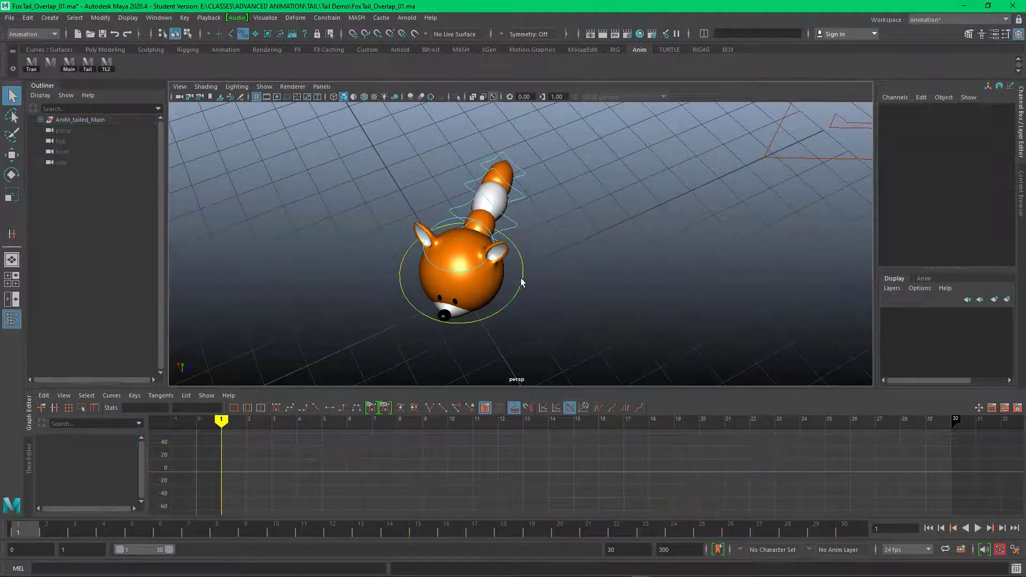
left_click(522, 280)
key("alt+v")
key("alt+v")
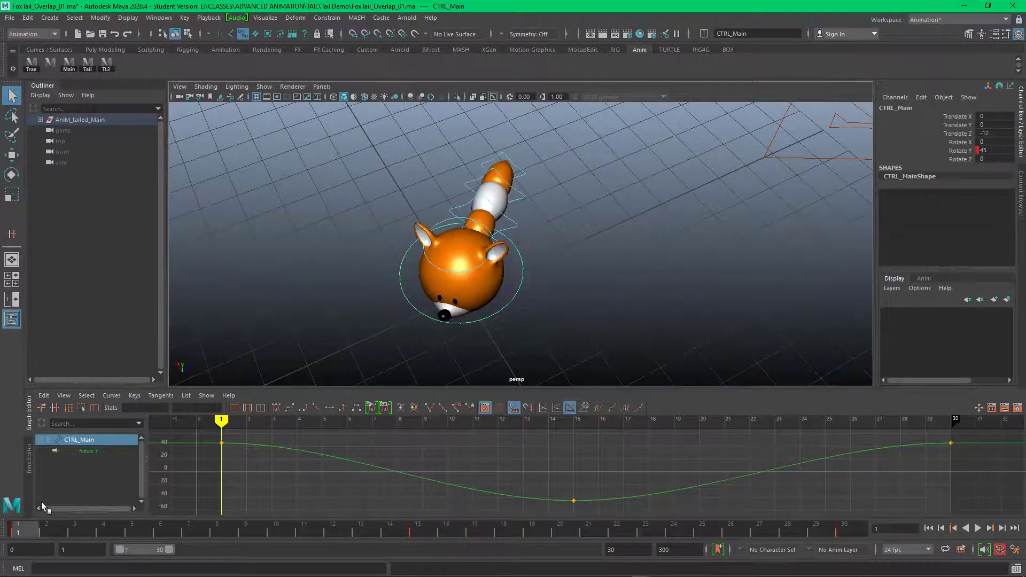
Step: Rotate all the tail controls together to a Rotate Y of about 36 at frame 1
left_click_drag(637, 215, 626, 224, "alt")
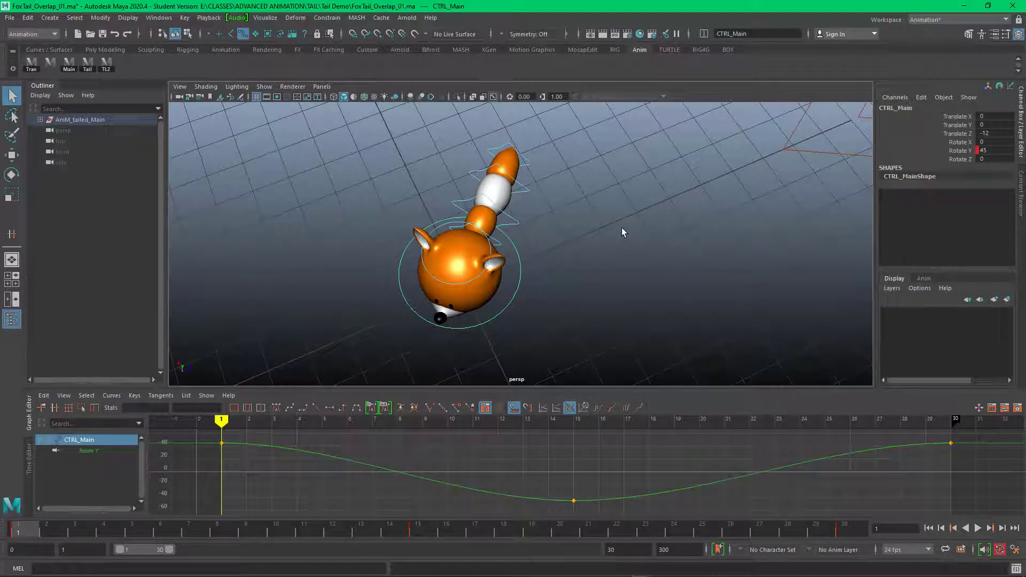
left_click(89, 64)
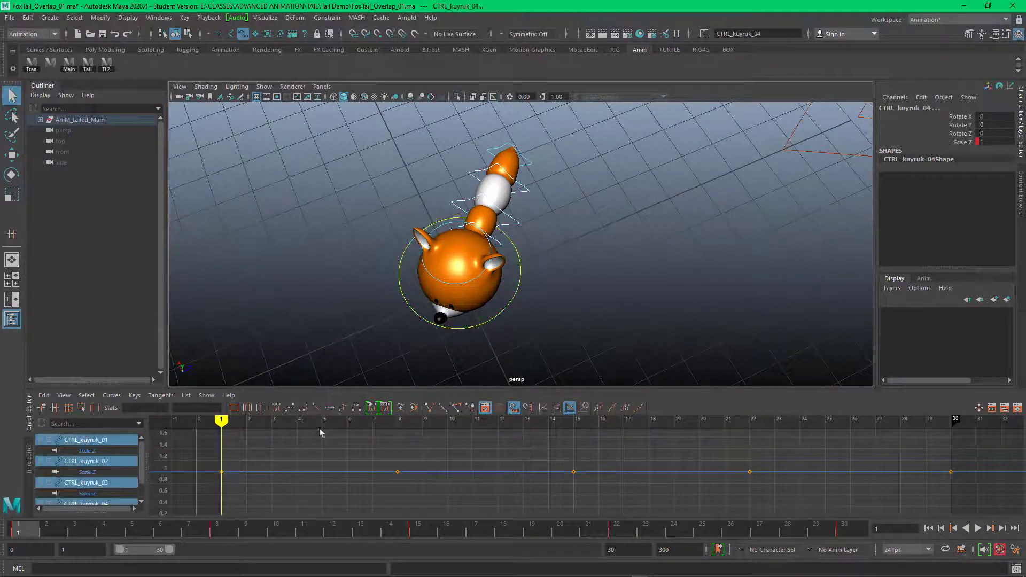
key("e")
left_click_drag(538, 197, 564, 182)
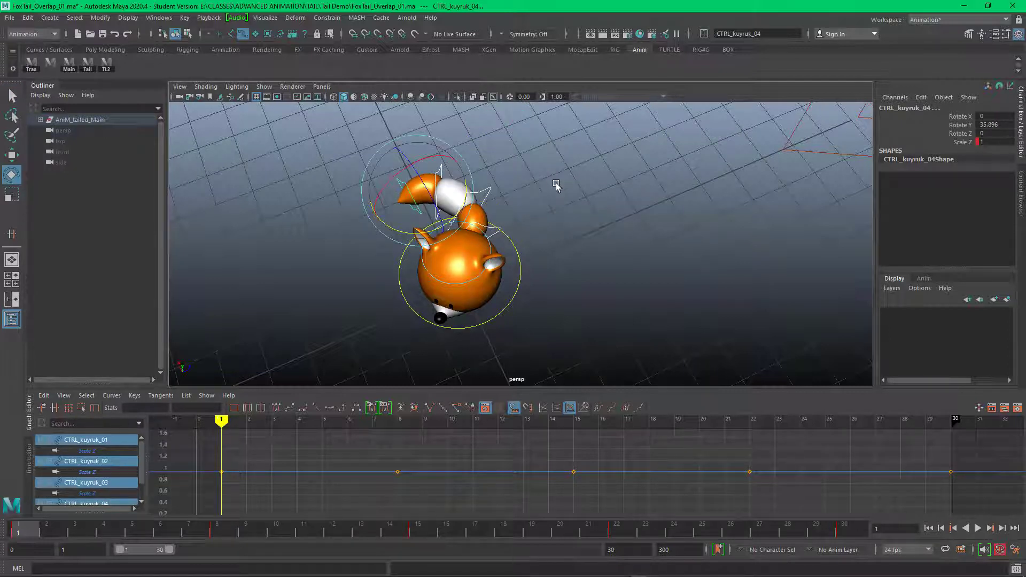
Step: Rotate CTRL_kuyruk_03 and CTRL_kuyruk_04 back individually in Y to uncurl the outer half of the tail at frame 1
left_click(512, 158)
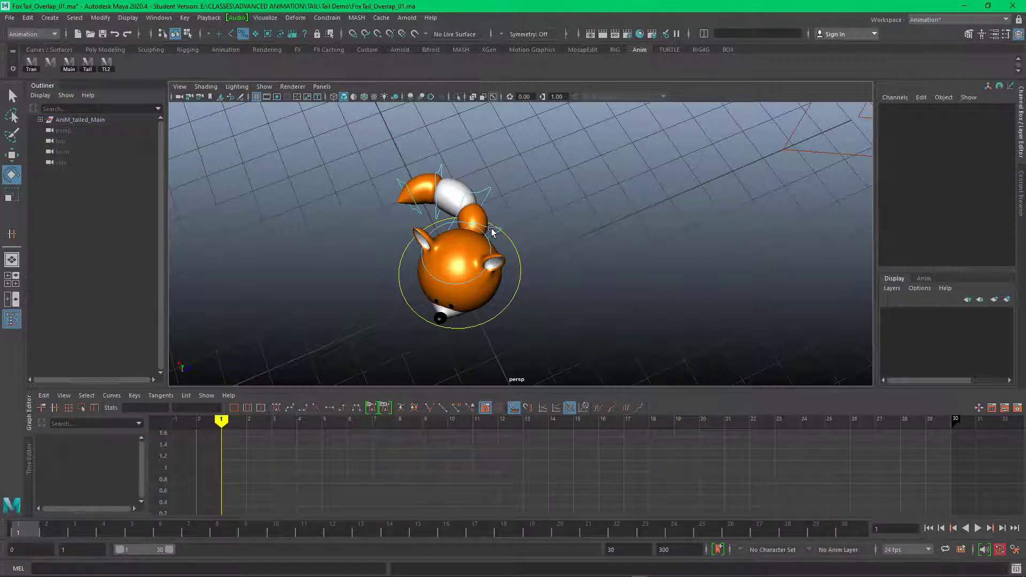
left_click_drag(401, 150, 442, 171)
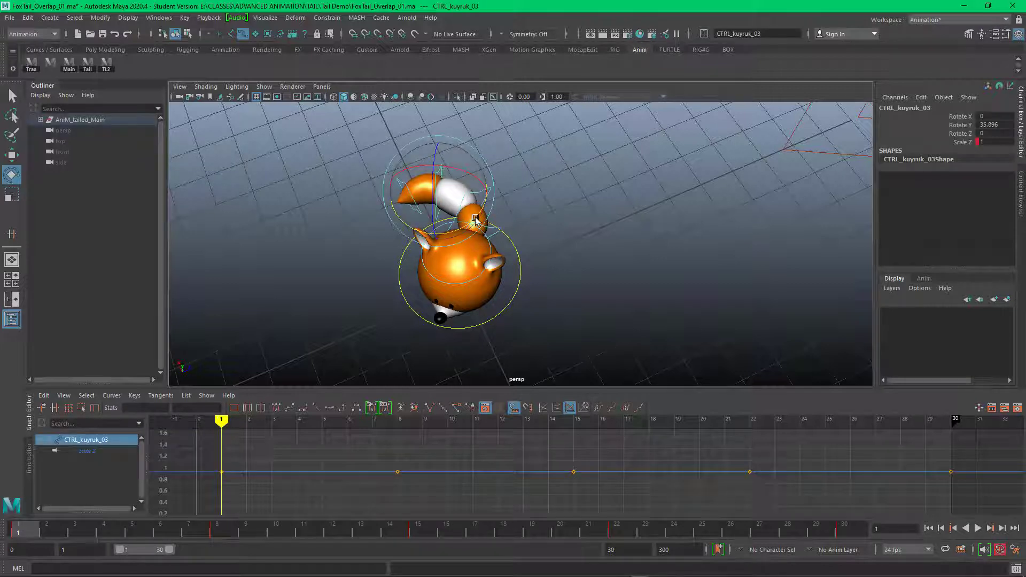
left_click_drag(474, 216, 444, 235)
left_click(396, 136)
left_click_drag(396, 137, 427, 164)
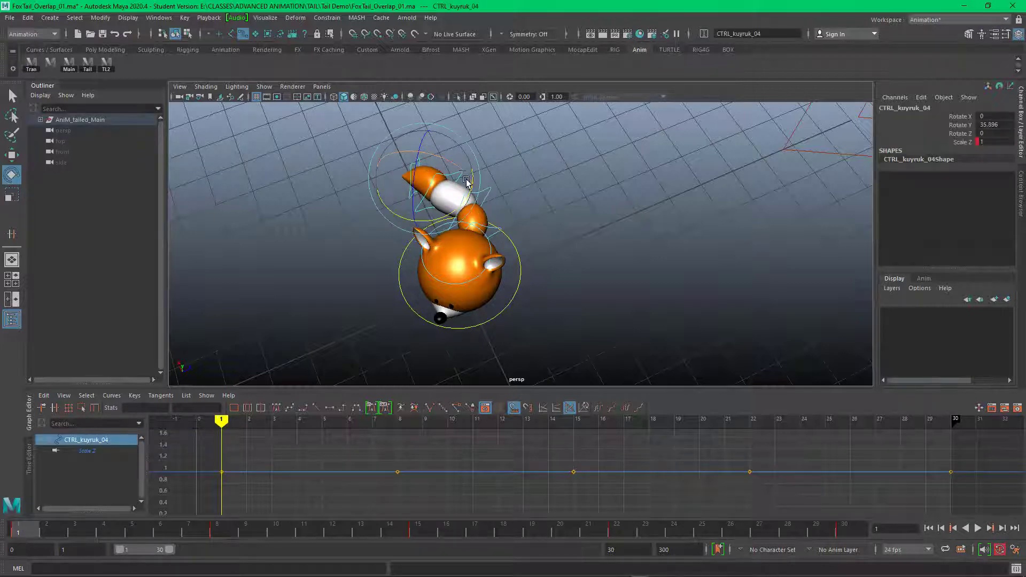
left_click_drag(462, 204, 419, 221)
left_click(604, 196)
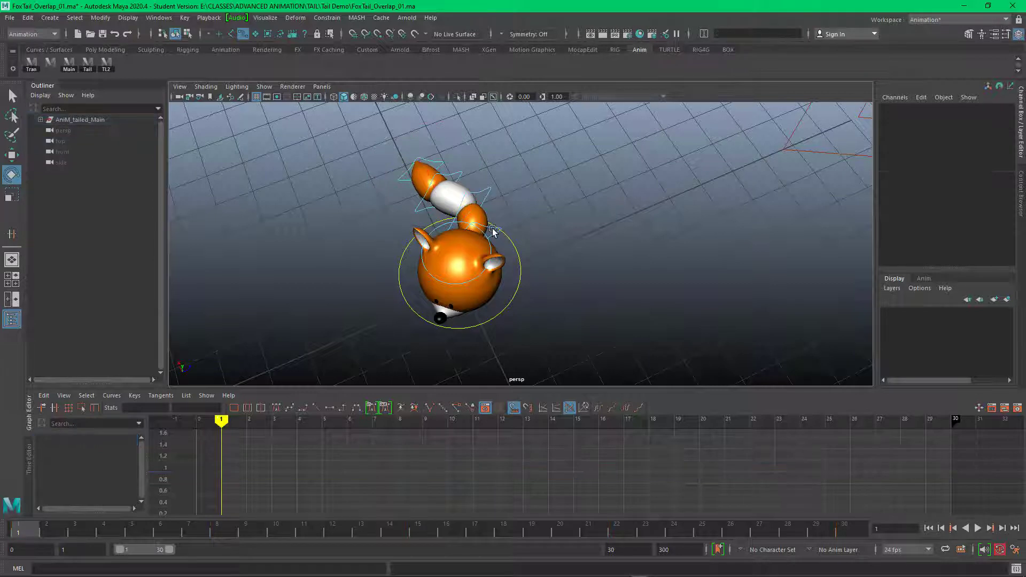
Step: Fine-tune the Y rotations of the tail's first three controls at frame 1 to shape an S-curve, with CTRL_kuyruk_01 at about 41
left_click(491, 227)
left_click_drag(520, 254, 524, 251)
left_click(475, 171)
left_click_drag(475, 171, 501, 203)
left_click_drag(509, 228, 512, 219)
left_click(442, 155)
left_click_drag(442, 156, 455, 182)
left_click_drag(441, 232, 431, 235)
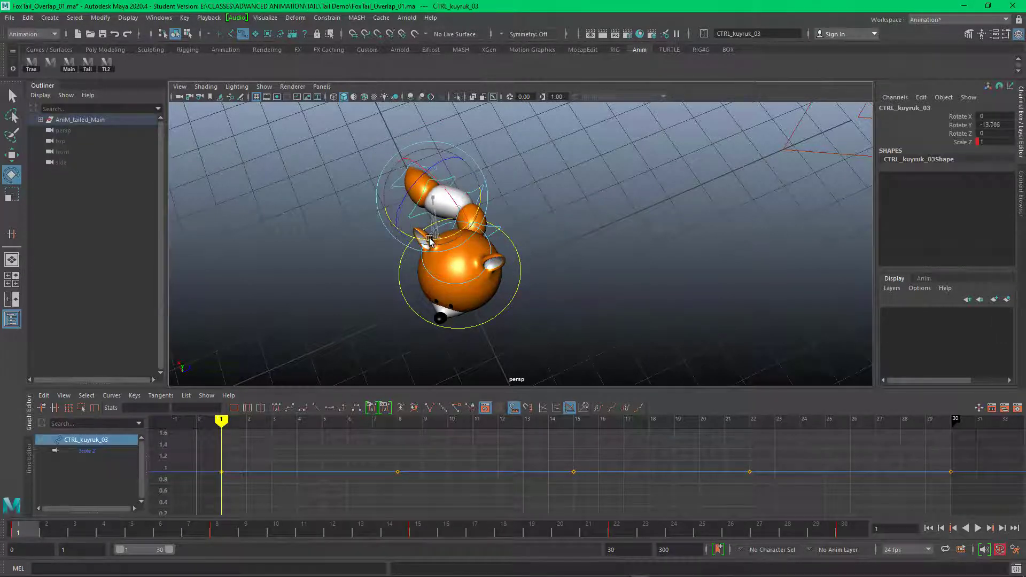
Step: Rotate the tail tip control CTRL_kuyruk_04 to a Rotate Y of about -28 and key all fox controls at frame 1
left_click(428, 157)
left_click_drag(429, 157, 439, 176)
left_click_drag(448, 218, 439, 221)
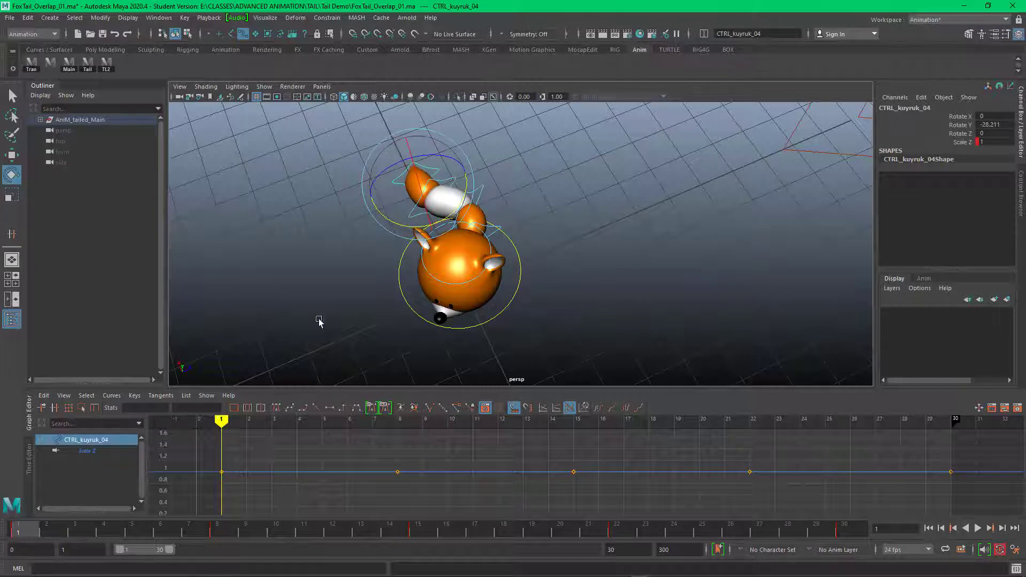
left_click(264, 303)
left_click_drag(300, 172, 578, 271)
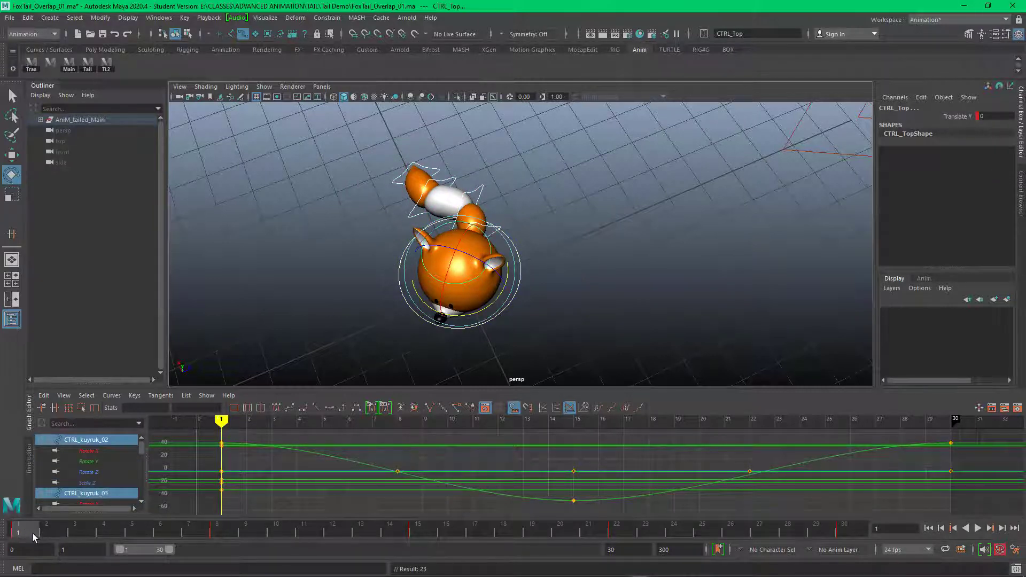
Step: Pose the tail as a C-curve at frame 8 by rotating its controls individually, with CTRL_kuyruk_04 at a Rotate Y of about -13
left_click_drag(33, 537, 218, 534)
left_click(667, 220)
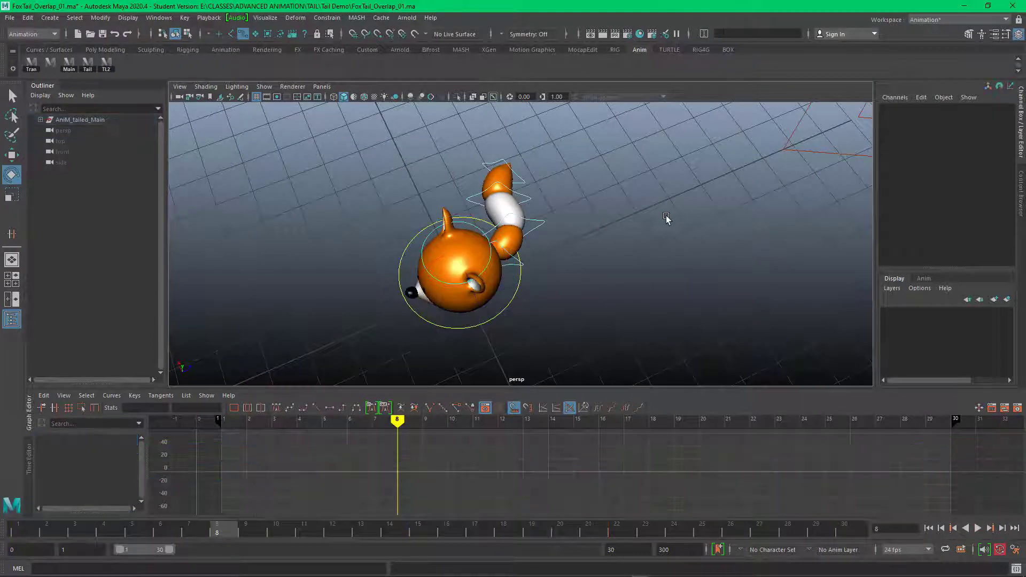
left_click(517, 262)
left_click_drag(527, 293, 523, 295)
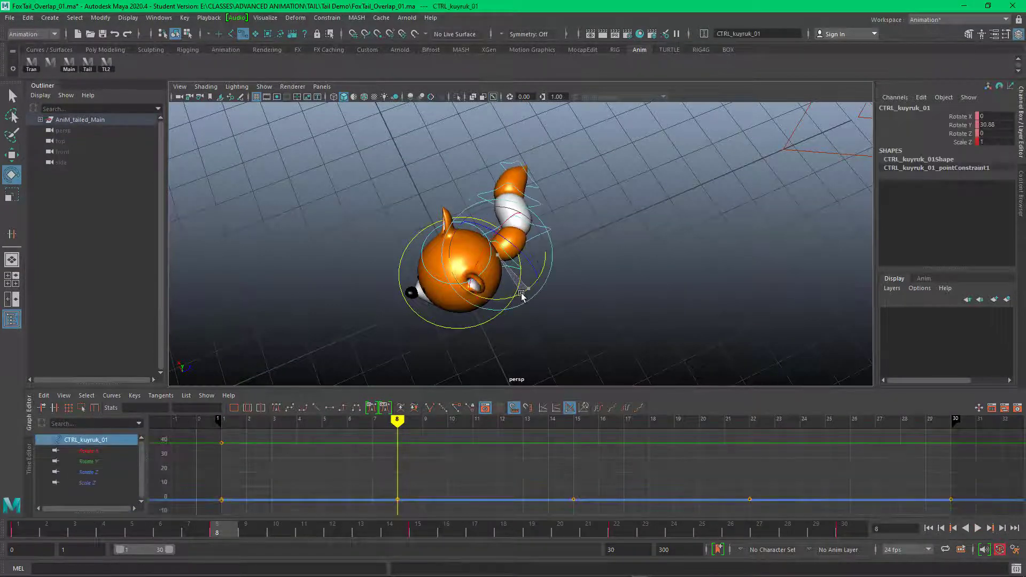
left_click(576, 259)
left_click(537, 200)
left_click_drag(524, 240, 592, 209)
left_click(620, 175)
left_click_drag(496, 159, 511, 174)
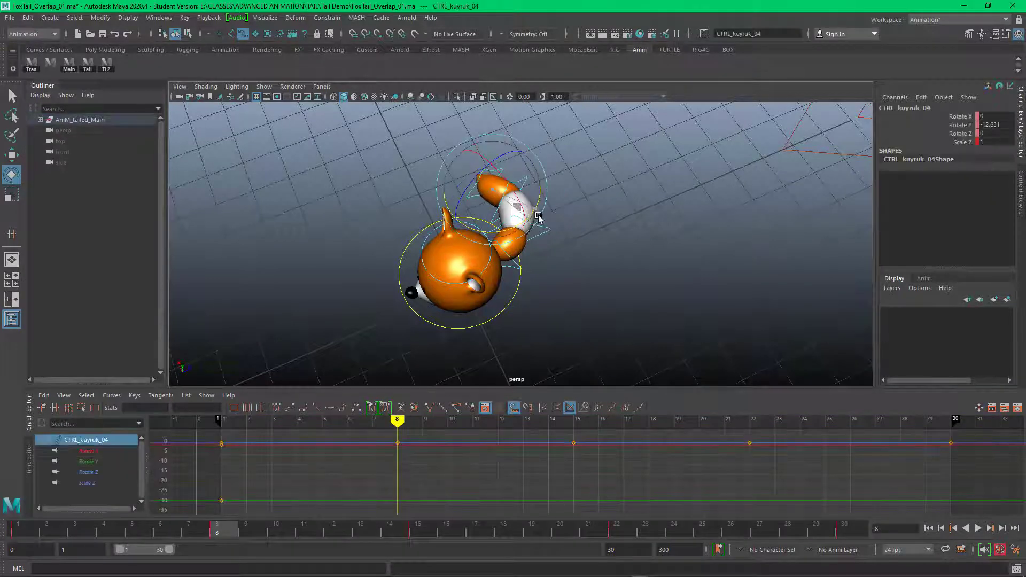
Step: Pose the tail at frame 15 into an S-curve mirroring frame 1, rotating the tip control in Y to finish the bend
left_click_drag(397, 421, 478, 413)
left_click_drag(478, 413, 563, 410)
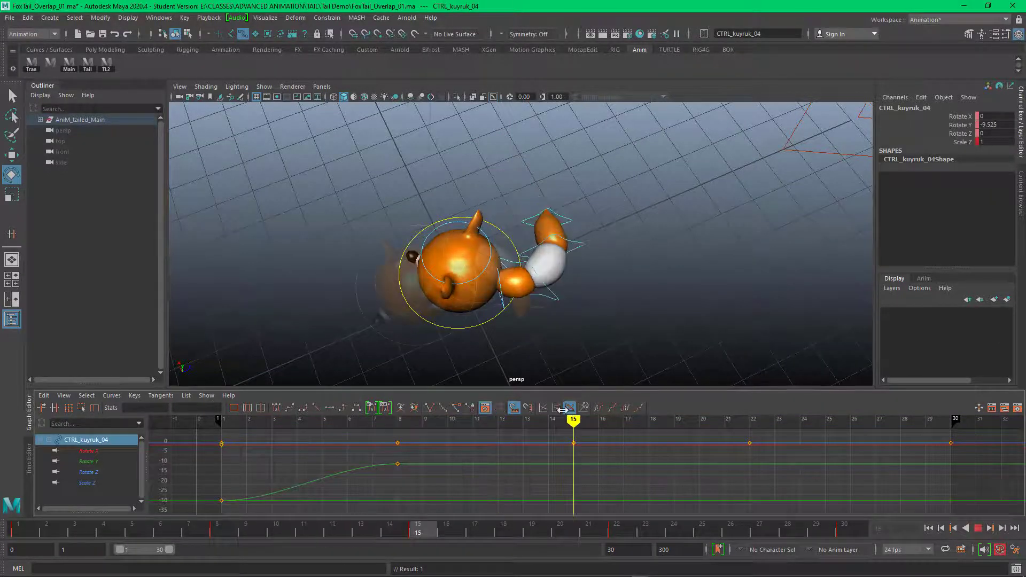
left_click_drag(514, 326, 555, 312)
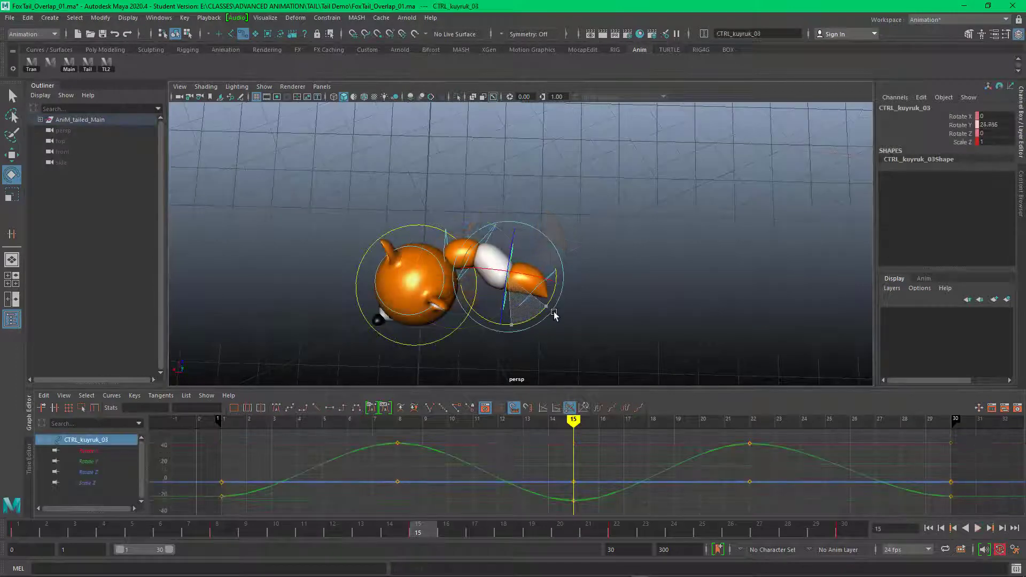
left_click(564, 267)
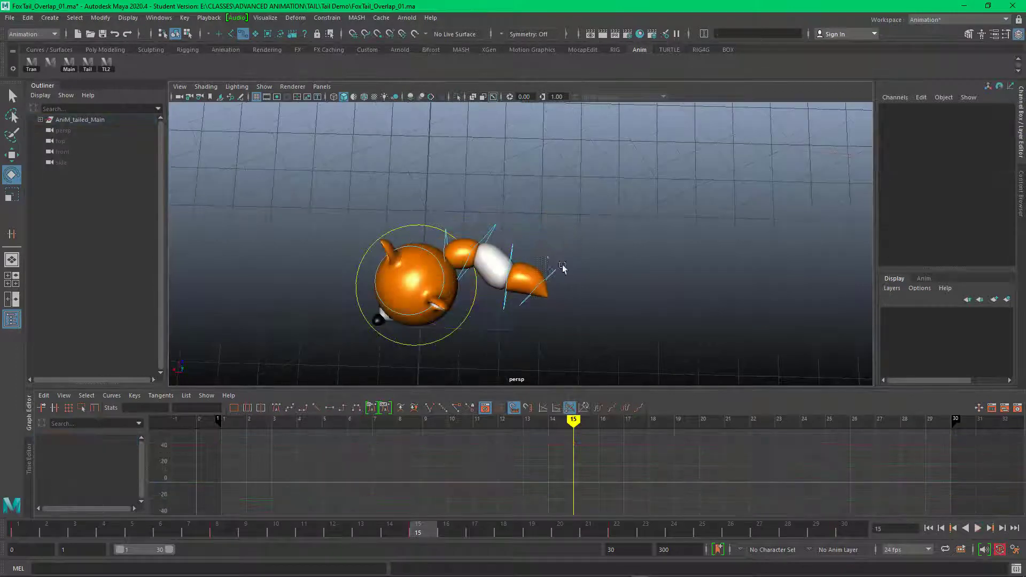
left_click_drag(563, 269, 547, 283)
left_click_drag(533, 328, 604, 312)
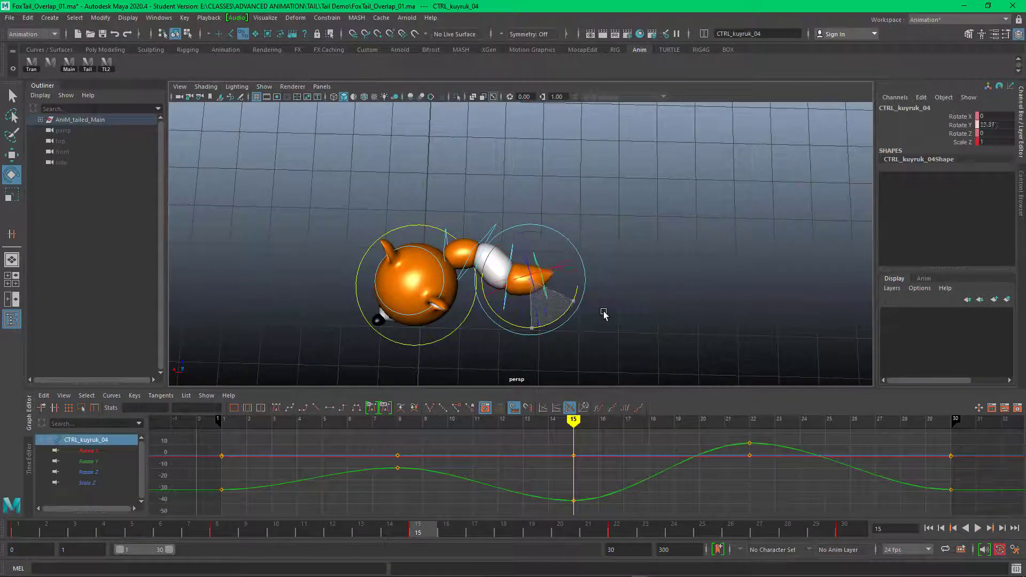
left_click(602, 279)
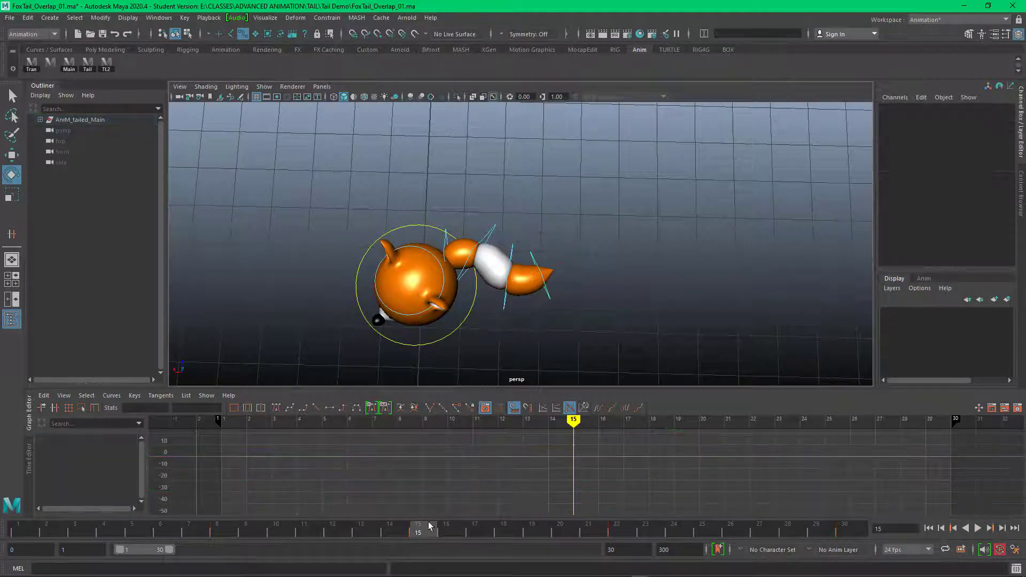
Step: Select all the fox controls at frame 22 and key them
key("alt+v")
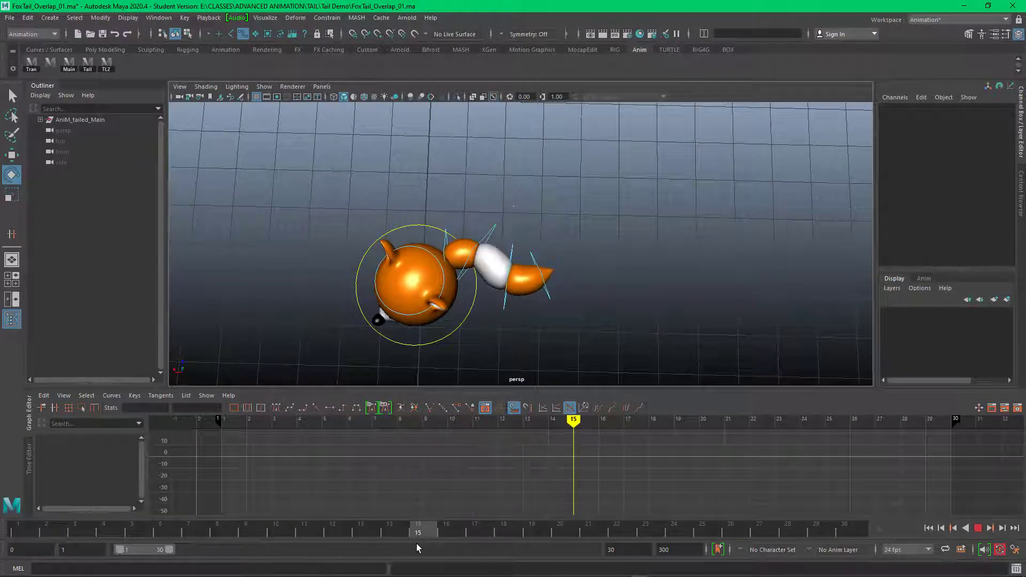
left_click_drag(378, 533, 613, 542)
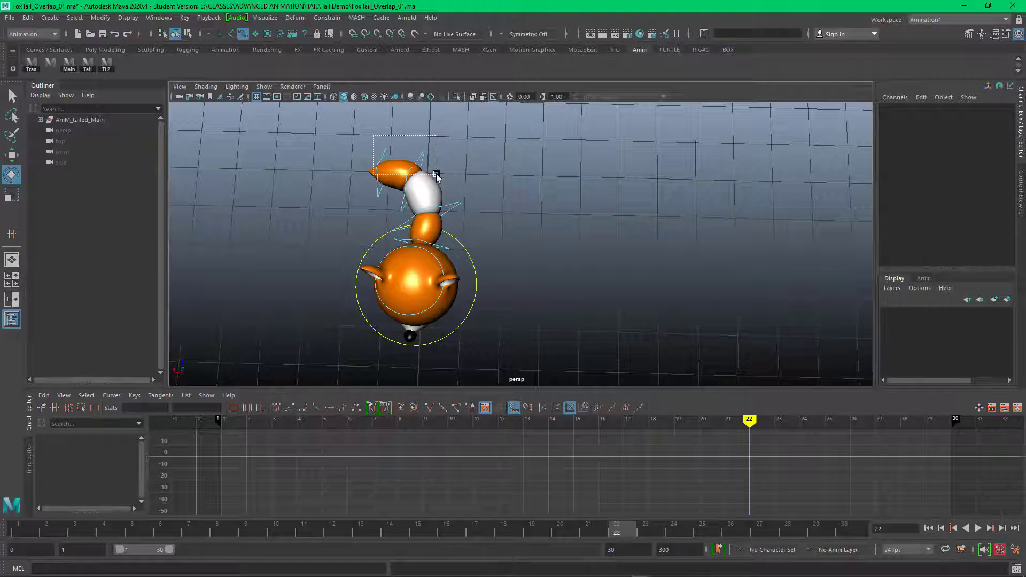
left_click_drag(467, 243, 466, 243)
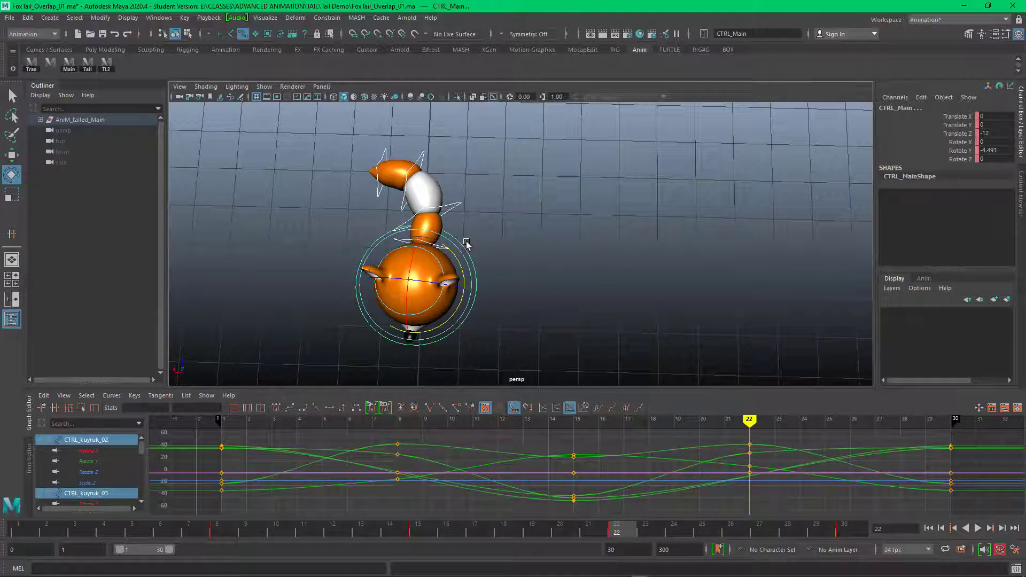
left_click(447, 235)
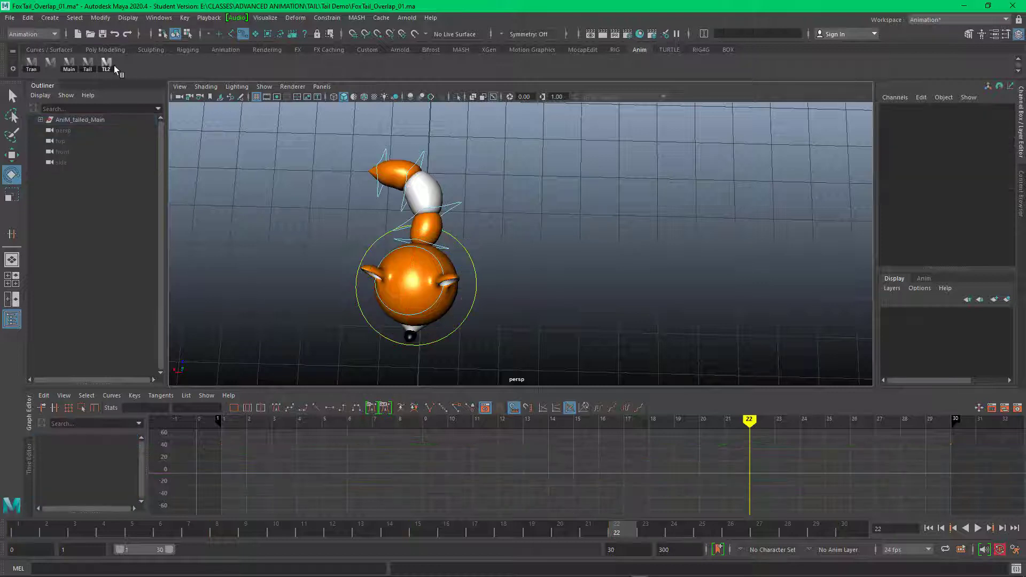
Step: Rotate the tail controls at frame 22 into a C-curve opposite to frame 8, with CTRL_kuyruk_03 at a Rotate Y of about -28
left_click(107, 64)
left_click_drag(432, 152, 424, 191)
left_click(420, 201)
left_click(412, 222)
left_click_drag(459, 274, 496, 252)
left_click(516, 234)
left_click(447, 241)
left_click(481, 241)
left_click(477, 237)
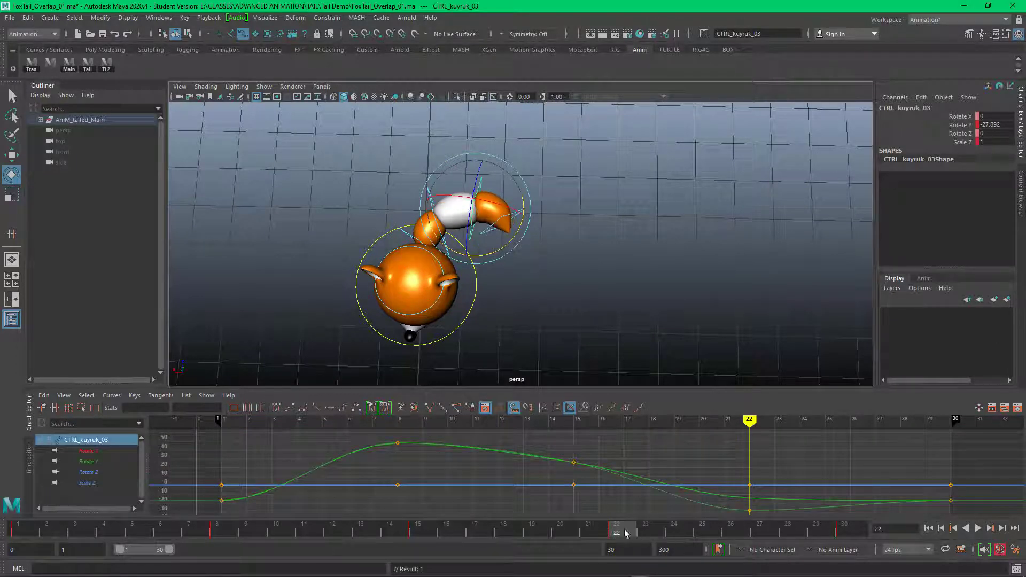
Step: Play back the animation to check the tail's motion through the new poses
left_click_drag(625, 534, 824, 526)
left_click(977, 530)
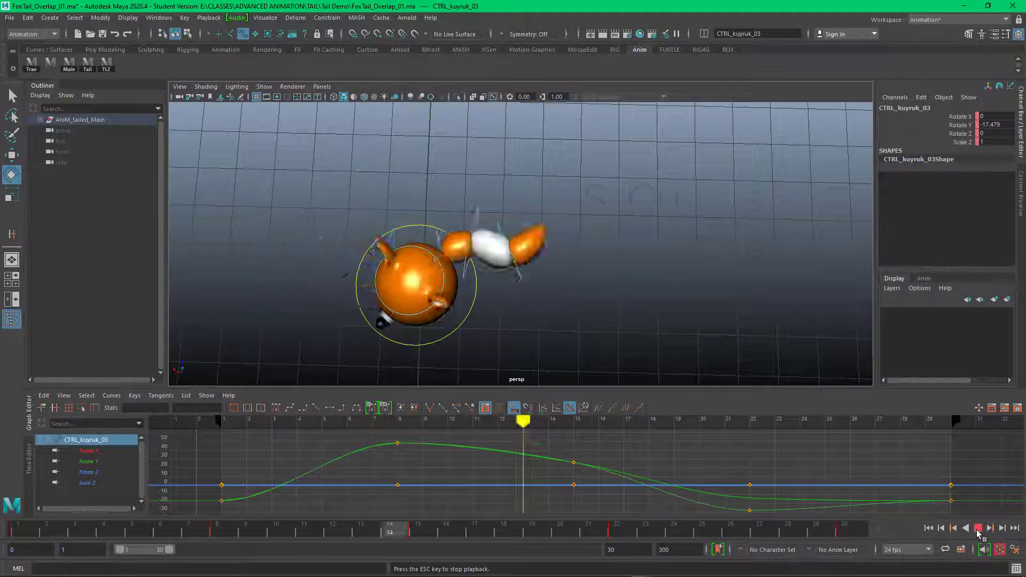
left_click(978, 530)
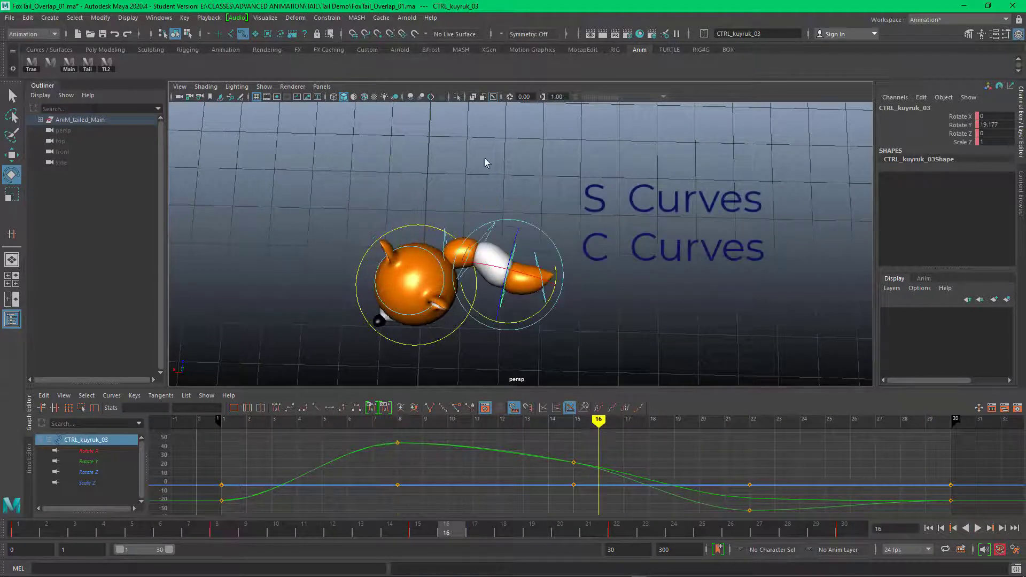
Step: Rotate the tail's base control CTRL_kuyruk_01 at frame 1 to a Rotate Y of about 44
left_click(485, 163)
left_click(446, 235)
left_click_drag(448, 531, 19, 533)
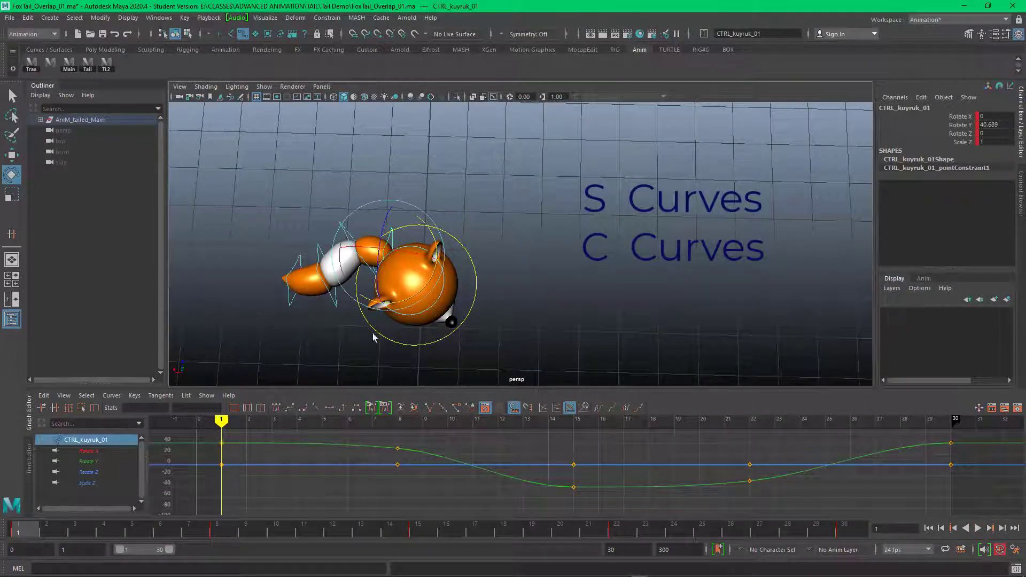
left_click_drag(432, 231, 430, 228)
left_click_drag(563, 273, 563, 257, "alt")
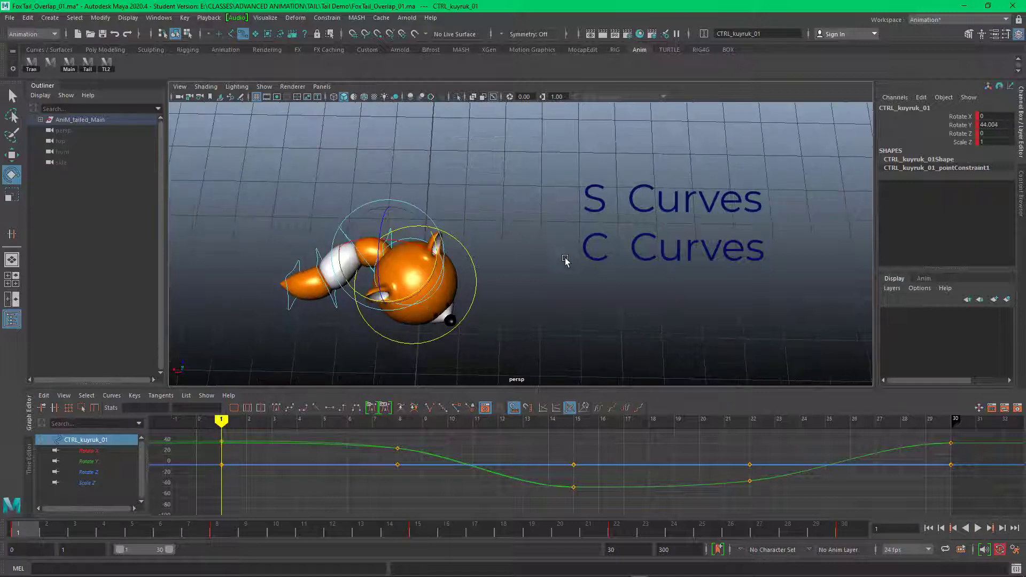
Step: Refine the tail's C-curve at frame 8 by rotating the tail controls in Y from the base towards the tip
left_click_drag(17, 529, 217, 532)
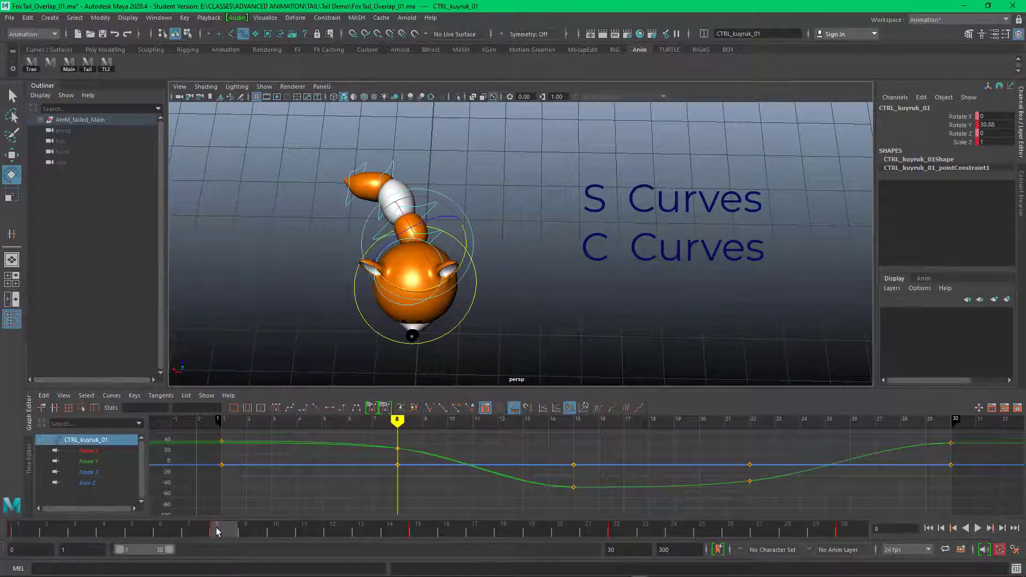
left_click(444, 210)
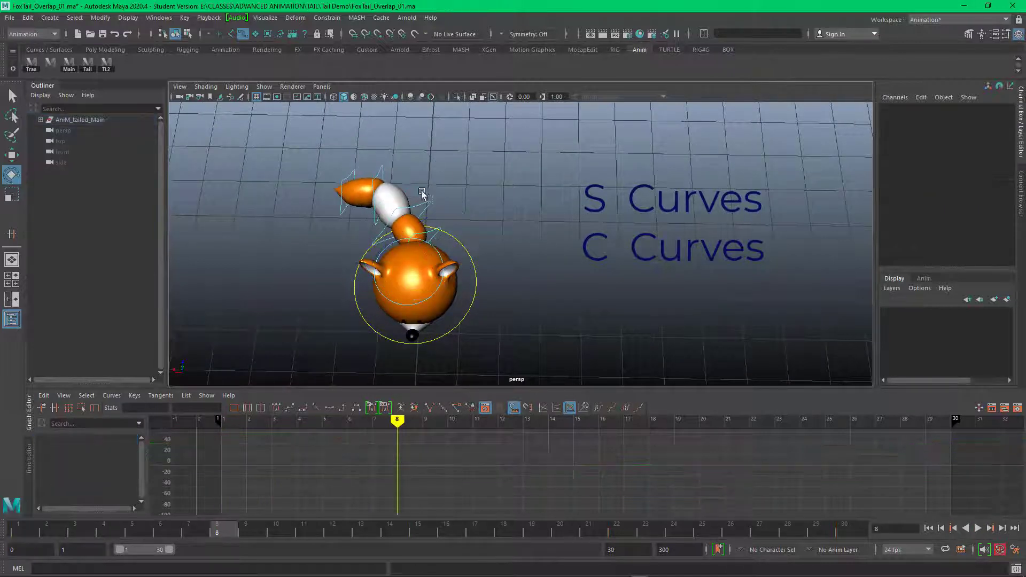
left_click(453, 214)
left_click(305, 167)
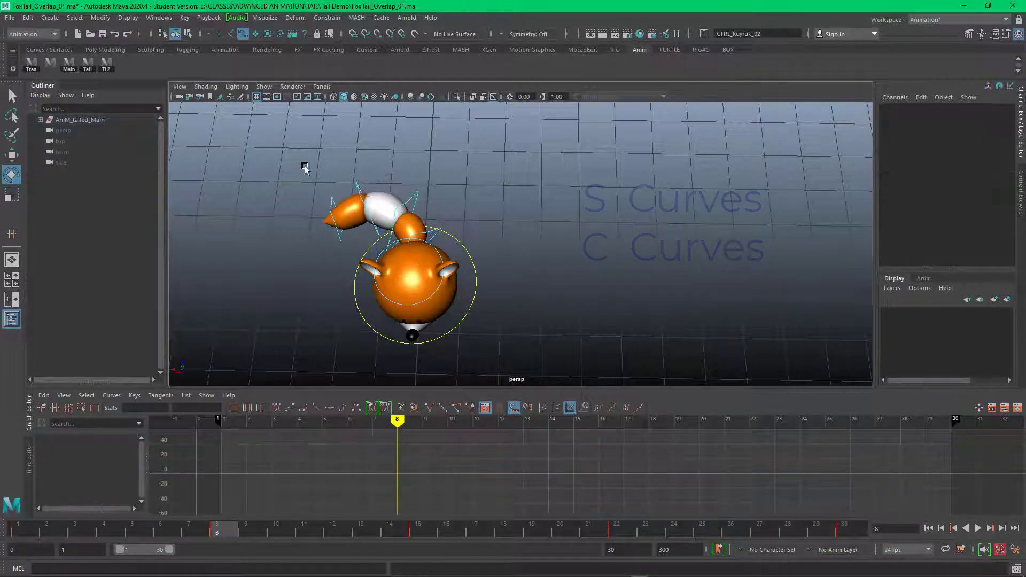
left_click(418, 208)
left_click(312, 184)
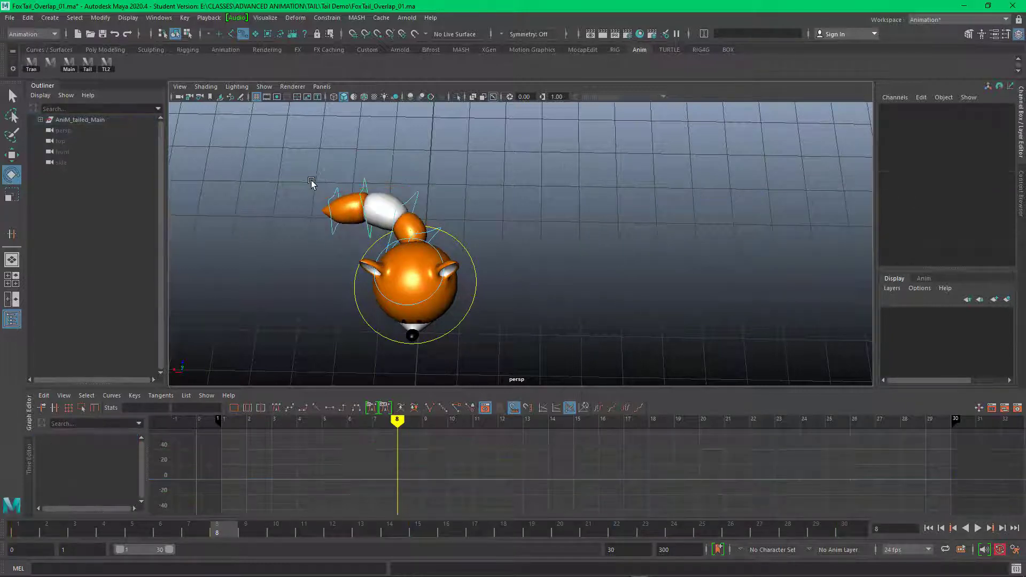
left_click(380, 240)
Step: Refine the C-curve at frame 22, rotating CTRL_kuyruk_04 to a Rotate Y of about -43 and CTRL_kuyruk_03 to about -30
left_click_drag(397, 465, 744, 433)
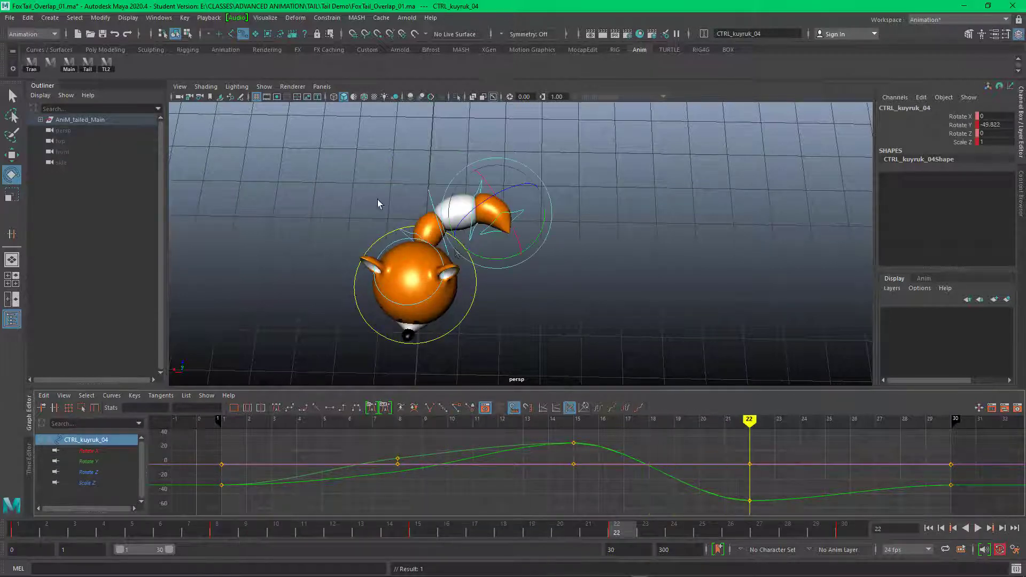
left_click(305, 171)
left_click(448, 289)
left_click(486, 228)
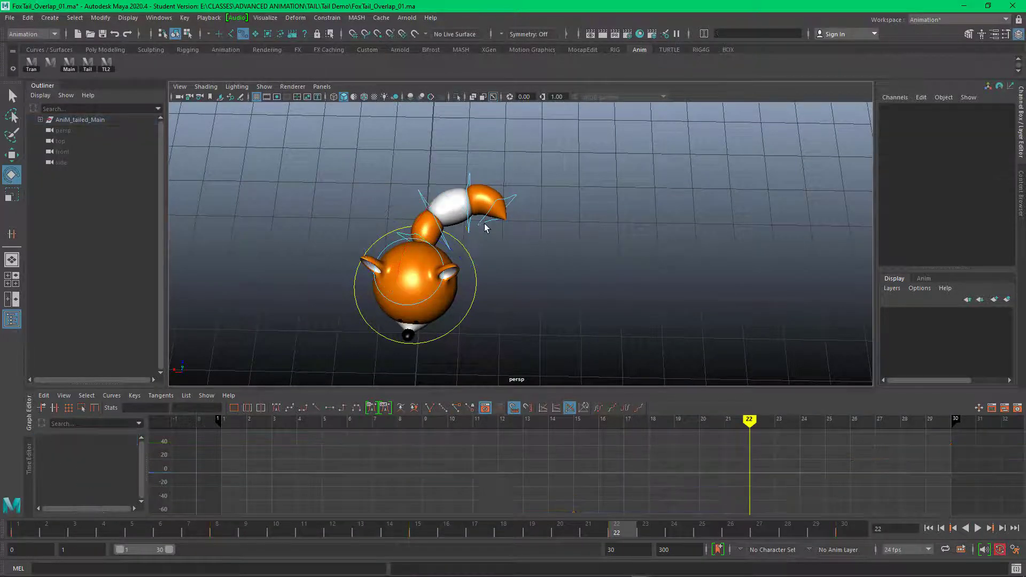
left_click(506, 247)
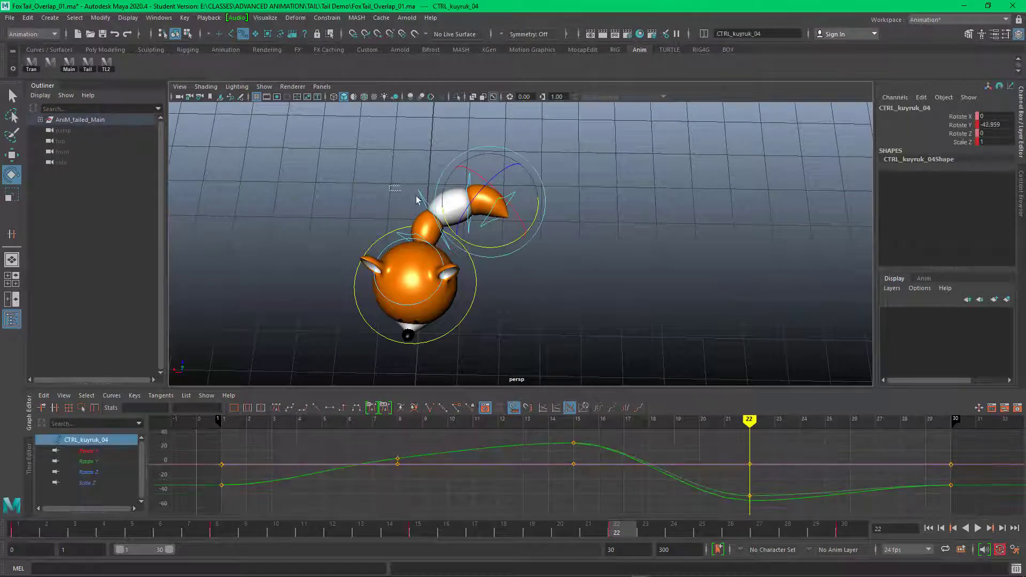
left_click(475, 233)
left_click(476, 176)
left_click(474, 180)
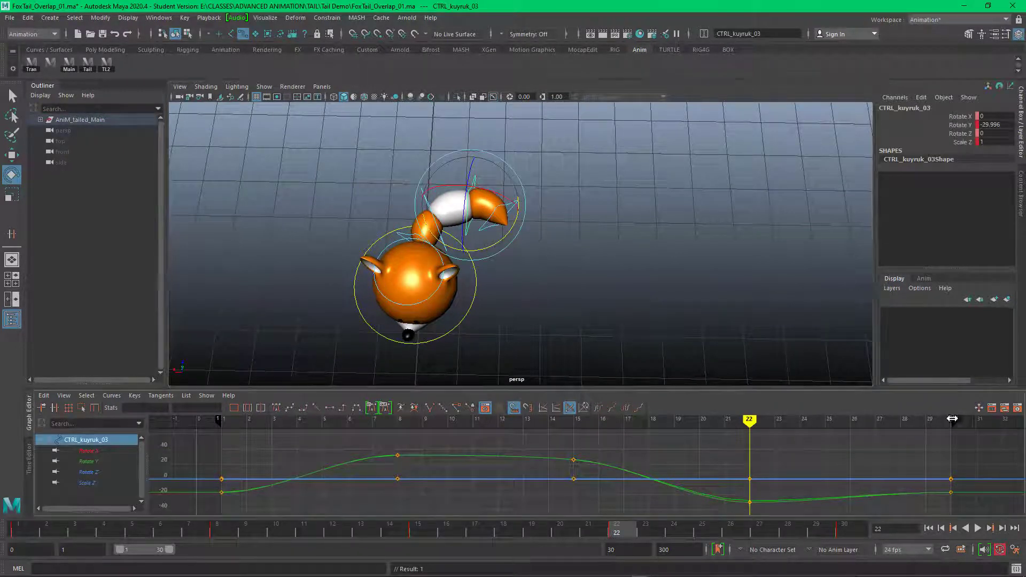
Step: End the playback range at frame 29 and play back the animation to check the tail loop
left_click(978, 529)
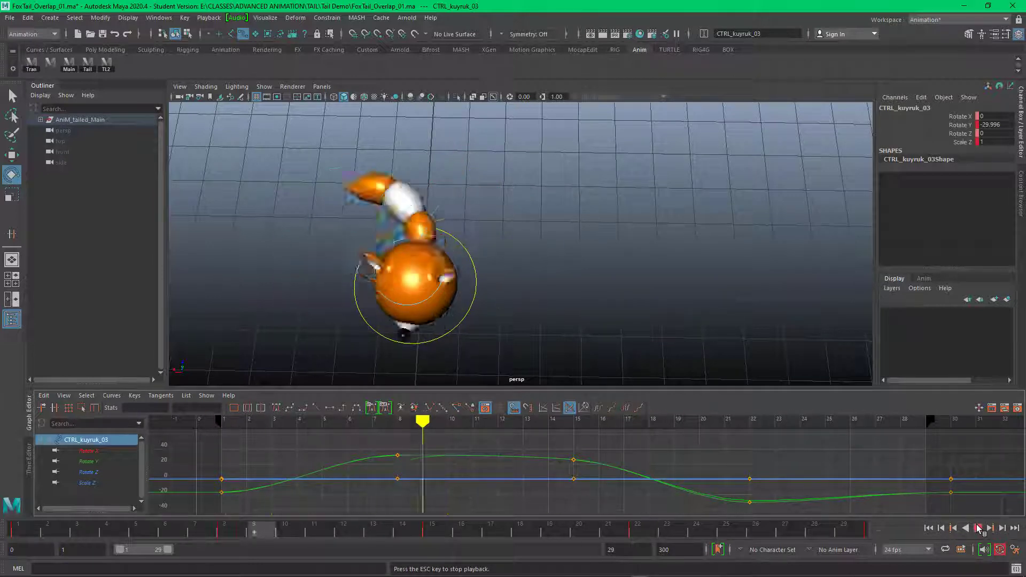